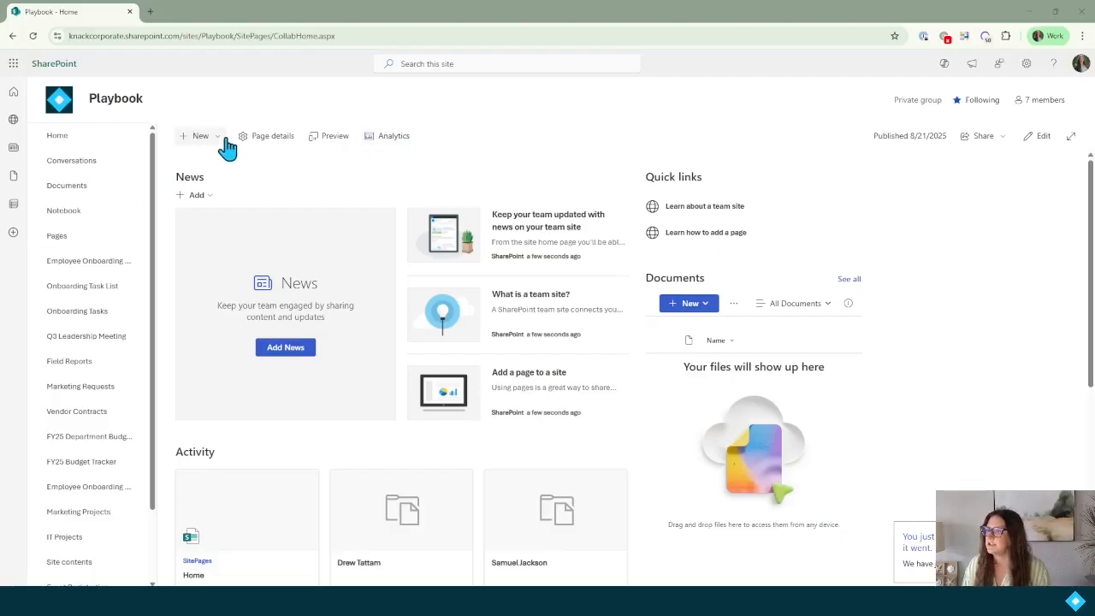
# Create a blank list named 'Equipment Requests' on the Playbook site.
pyautogui.click(219, 139)
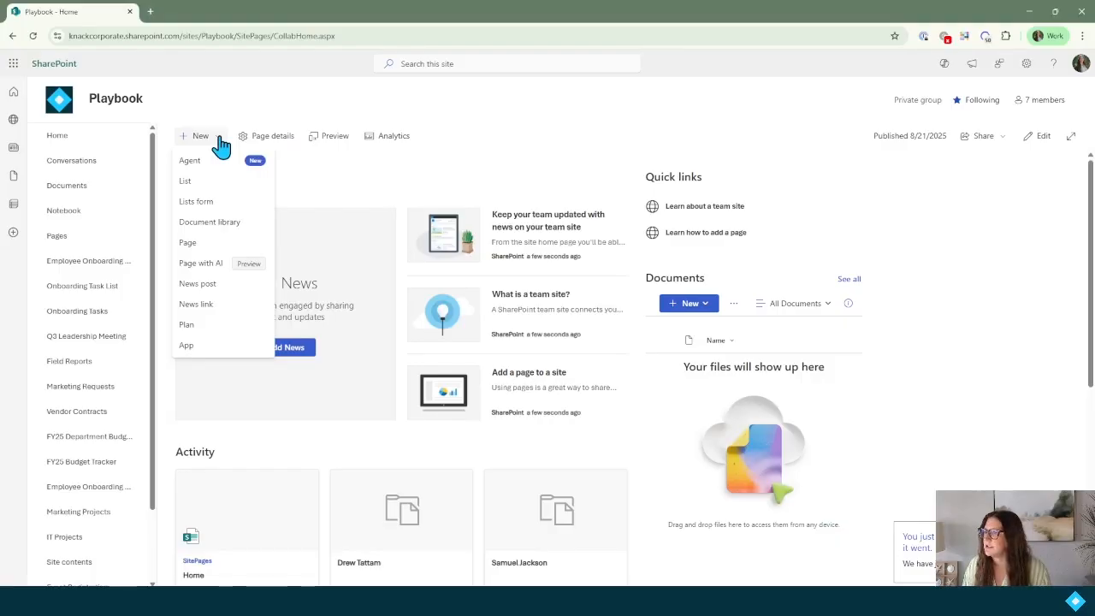
pyautogui.click(211, 187)
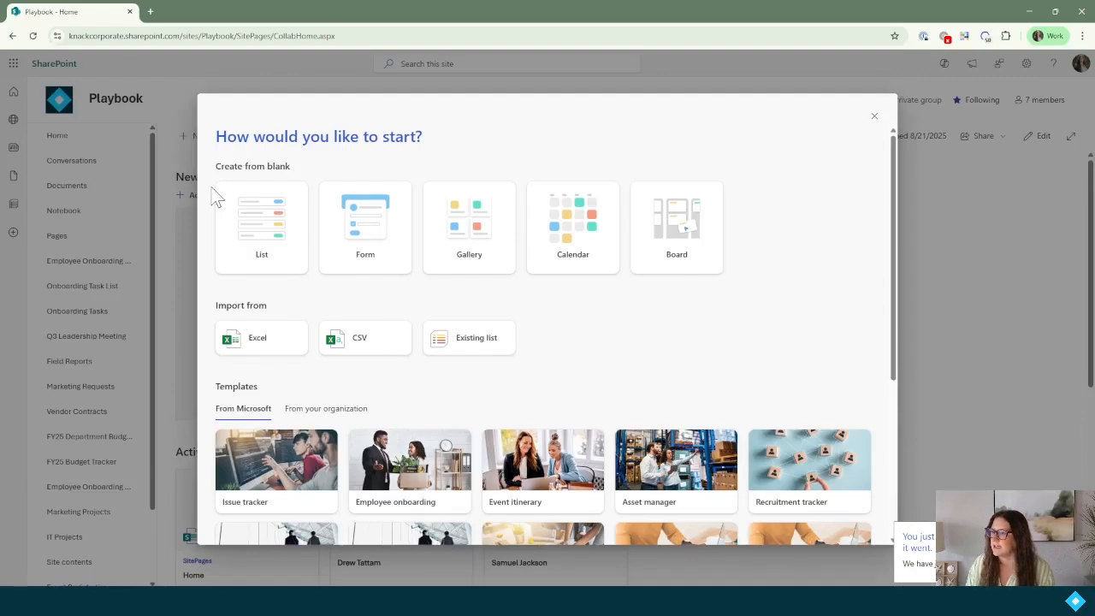
pyautogui.click(269, 239)
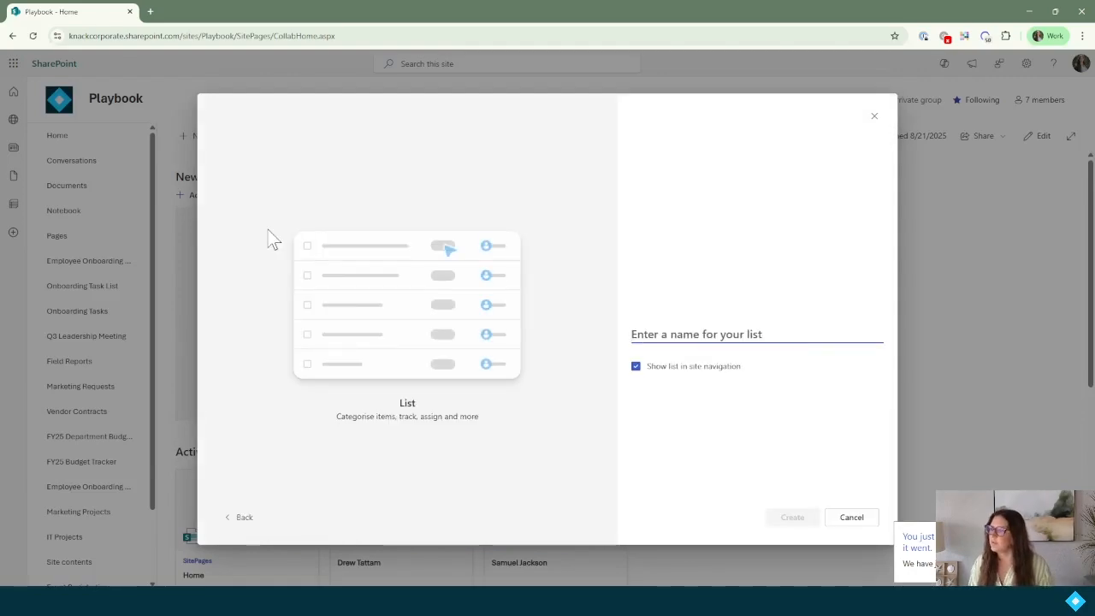
pyautogui.write('Equipment Request')
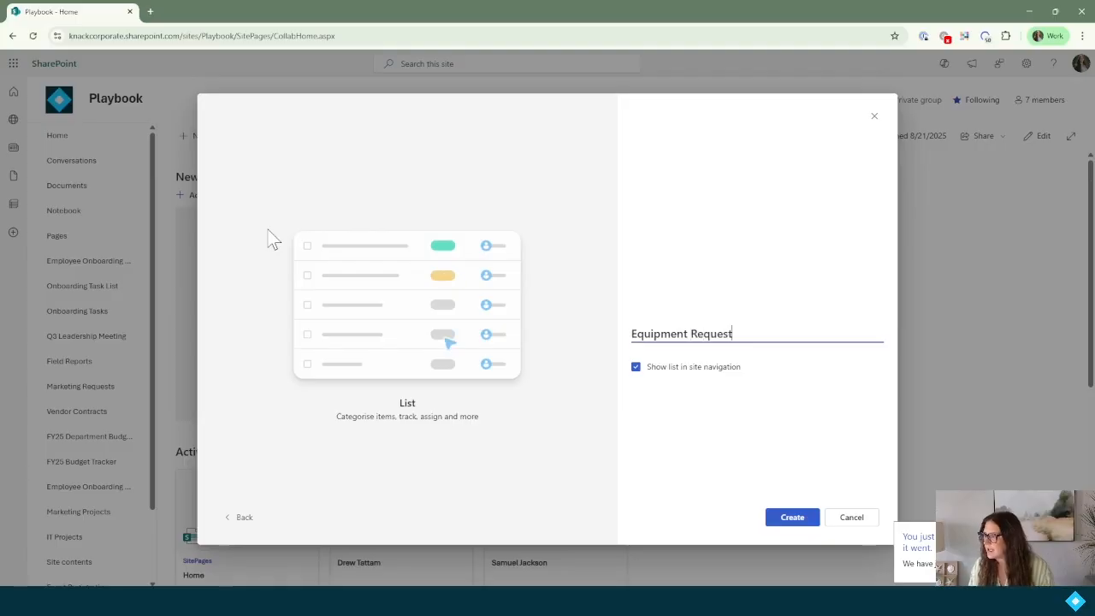
pyautogui.write('s')
pyautogui.click(789, 516)
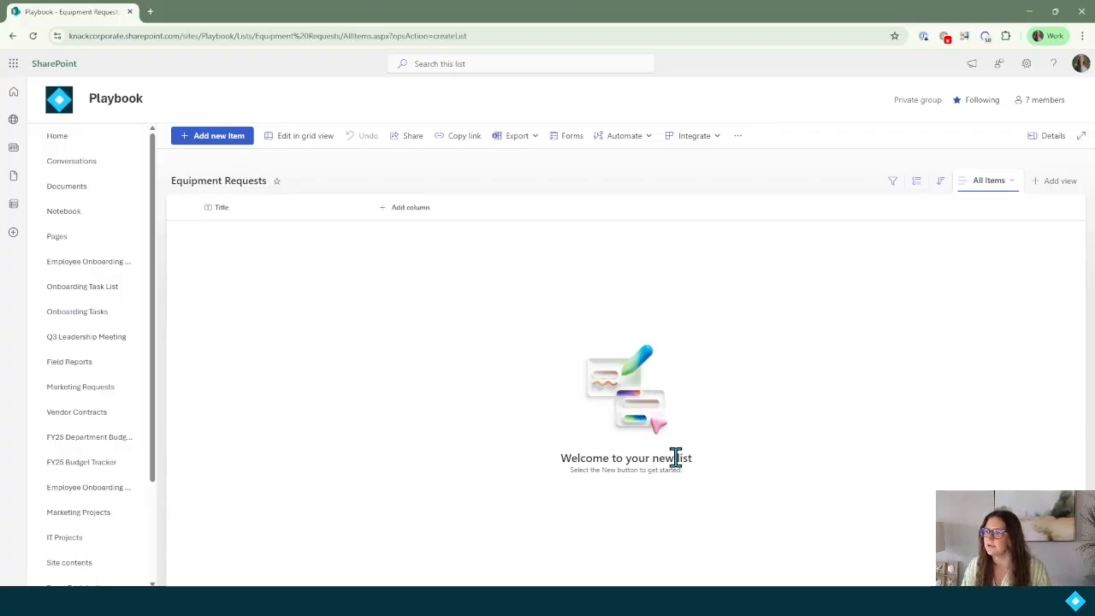
# Rename the list's Title column to 'Title - Requestor Name'.
pyautogui.click(240, 213)
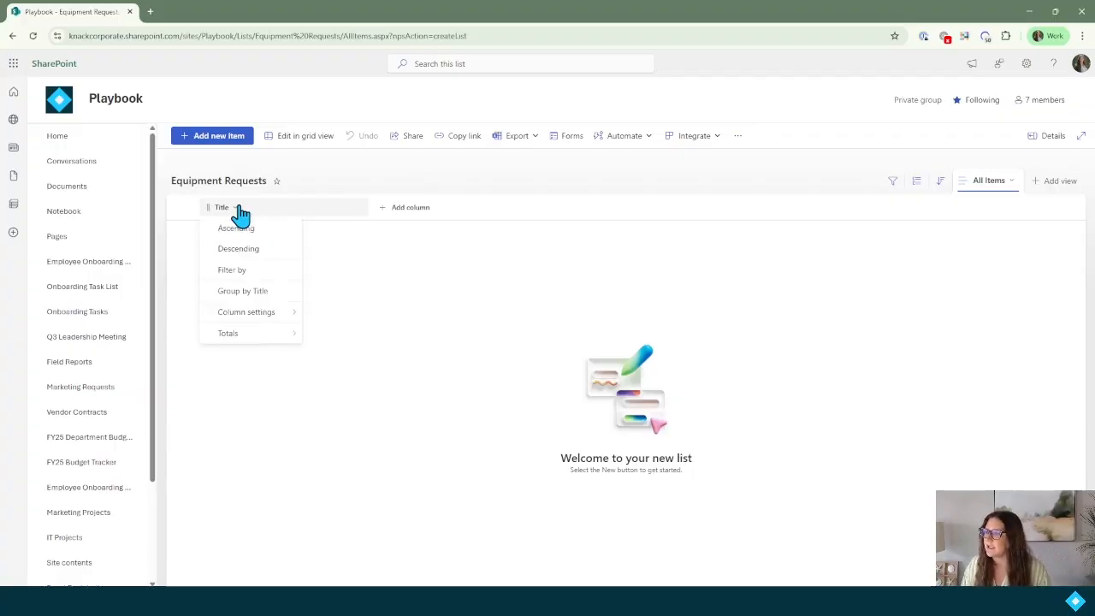
pyautogui.moveTo(270, 328)
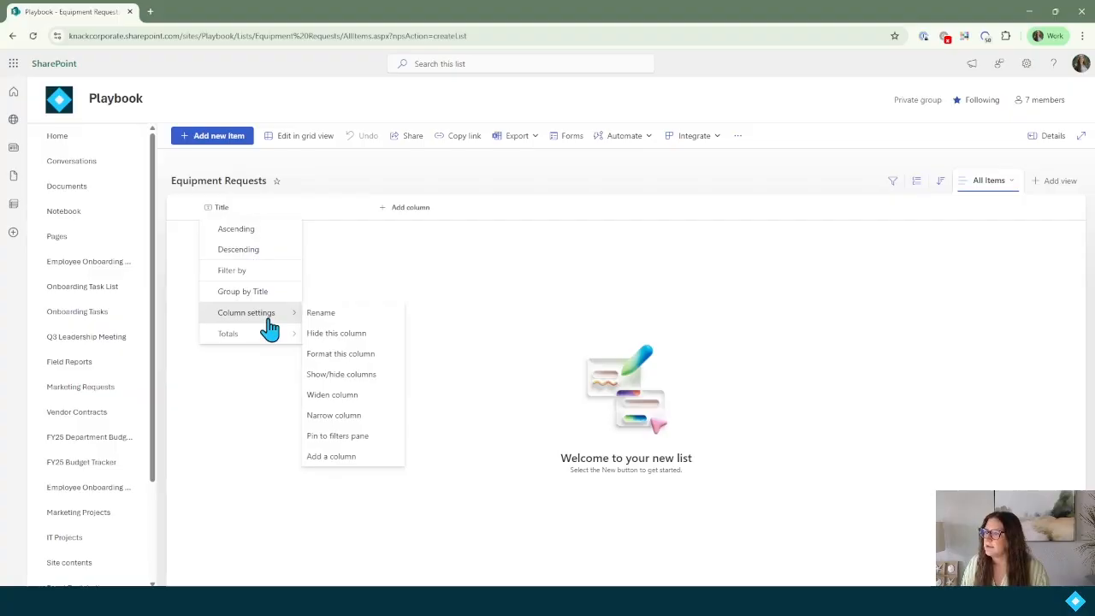
pyautogui.click(335, 315)
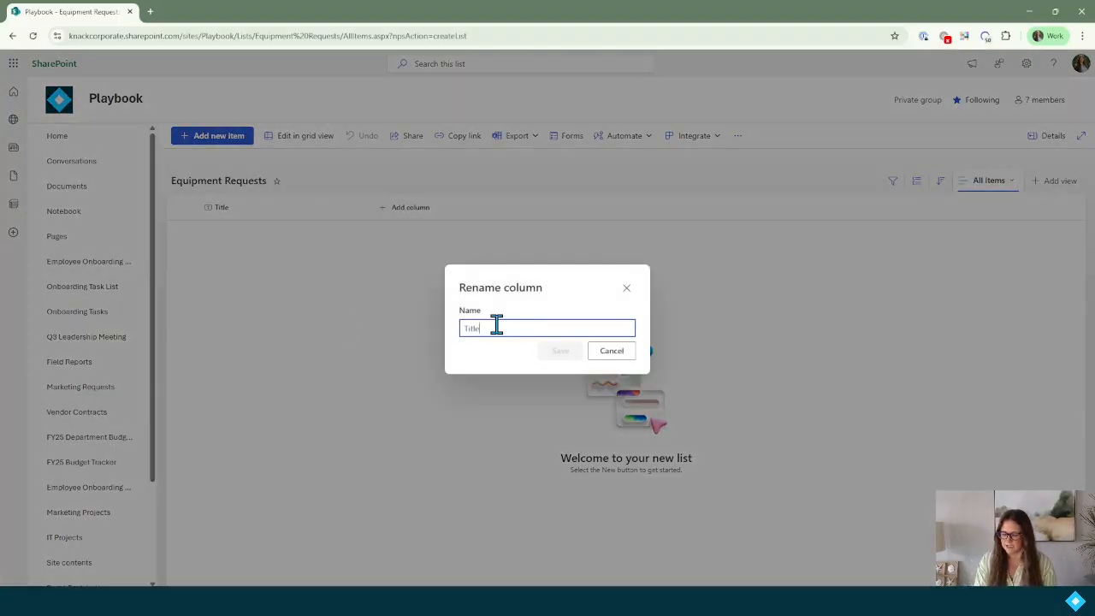
pyautogui.write('-')
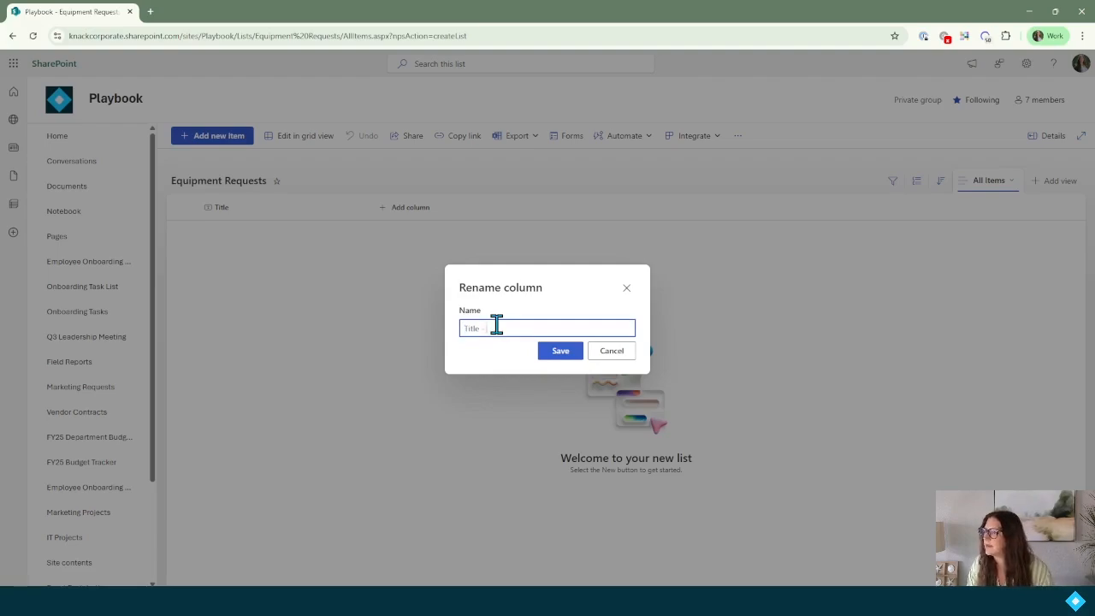
pyautogui.write(' Requestor Name')
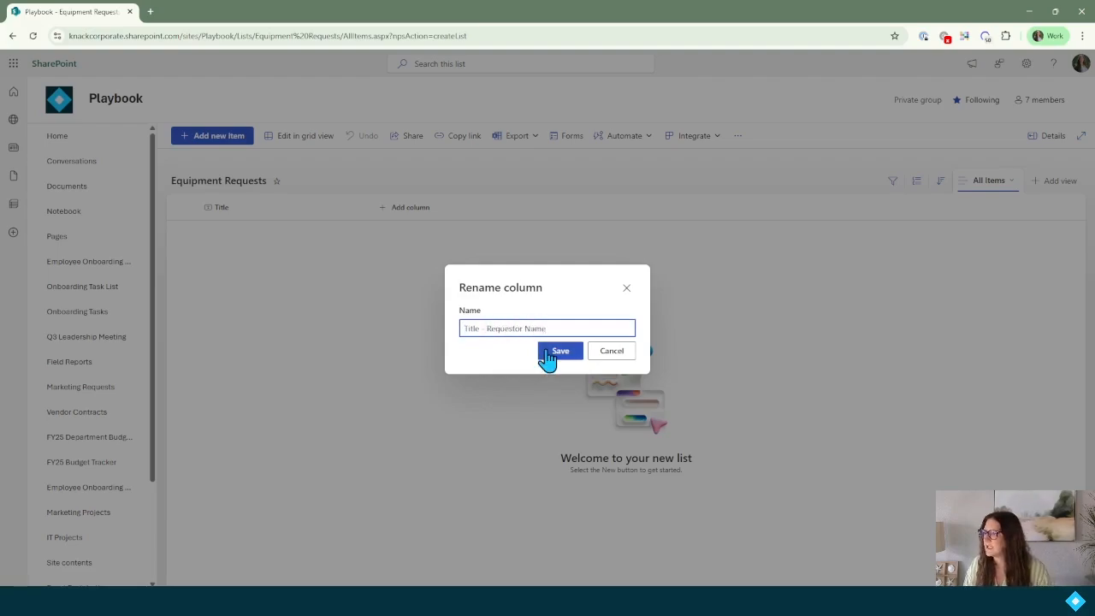
pyautogui.click(548, 356)
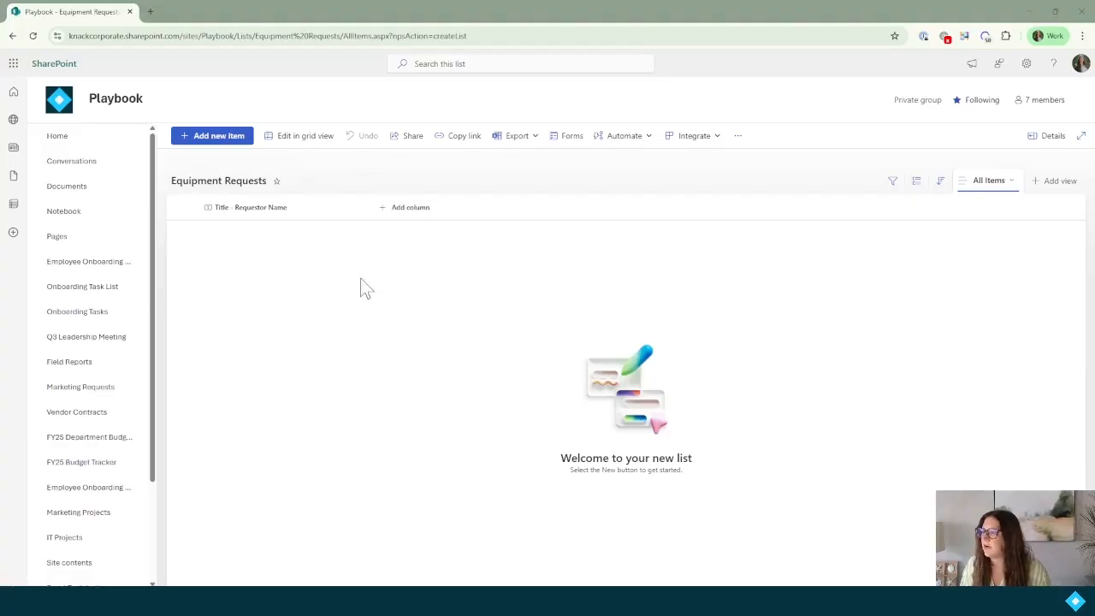
# Add choice, text and date columns: Department, Equipment Type, Justification, Requested Date, manager approval and comments.
pyautogui.click(395, 211)
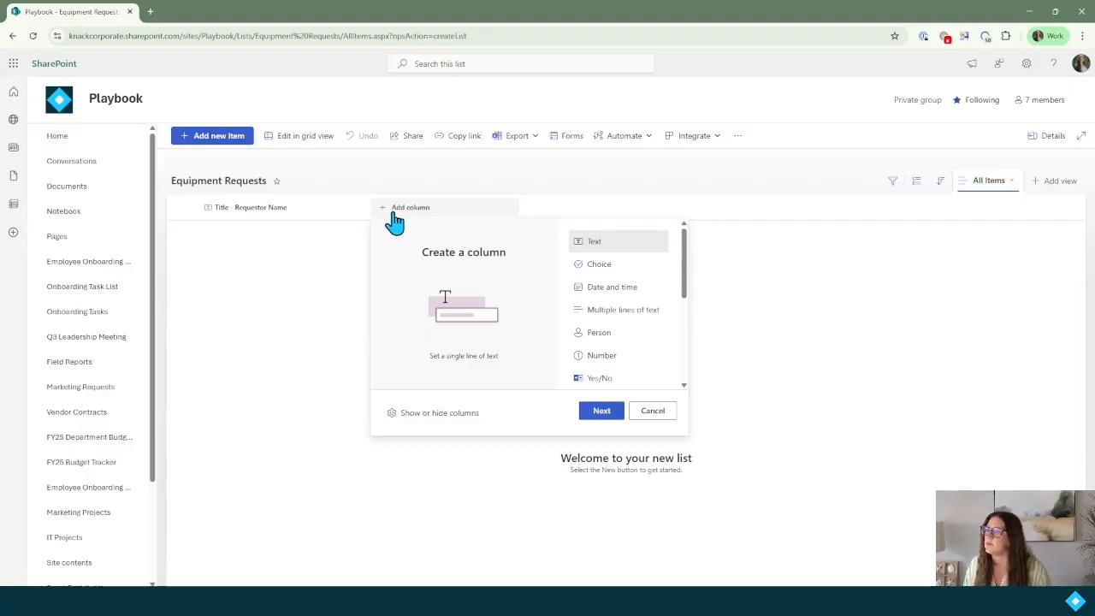
pyautogui.click(599, 263)
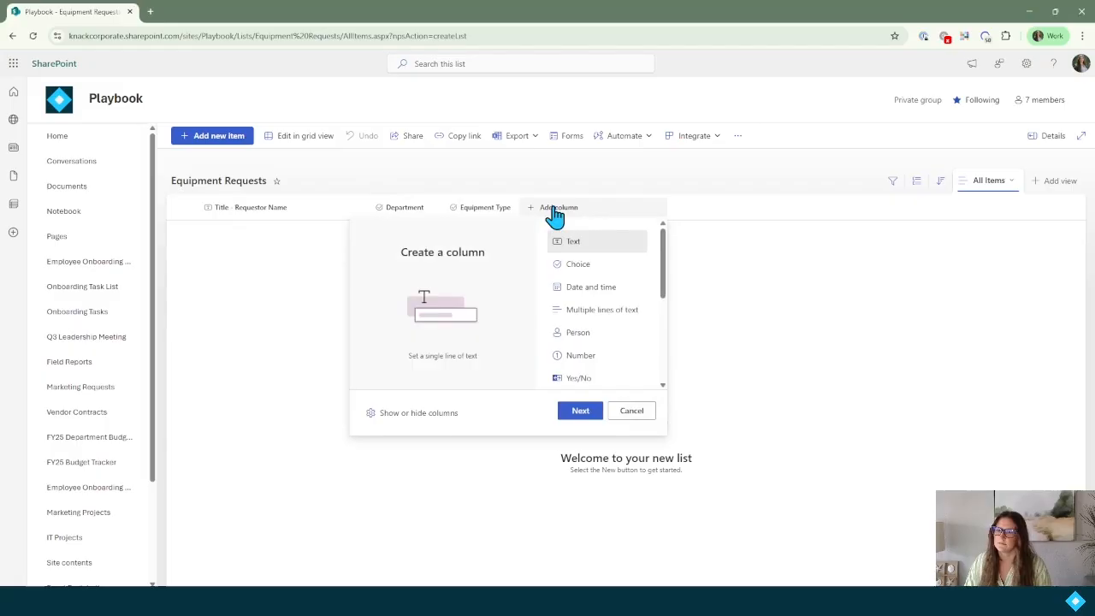
pyautogui.click(652, 286)
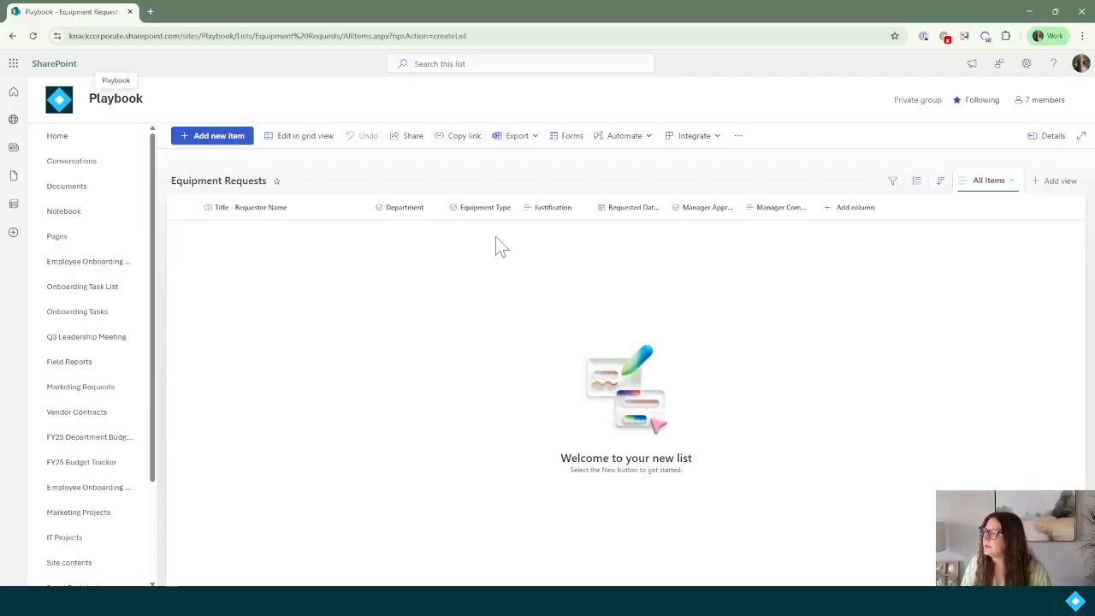
# Create a new list form titled 'Employee Equipment Request Form' and review its fields.
pyautogui.click(569, 138)
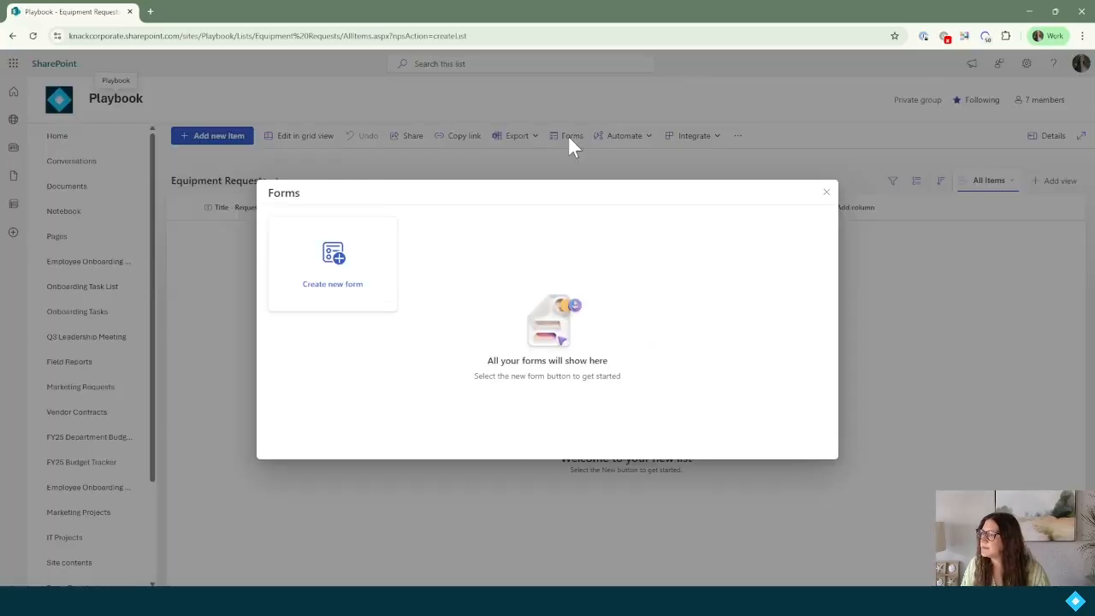
pyautogui.click(334, 269)
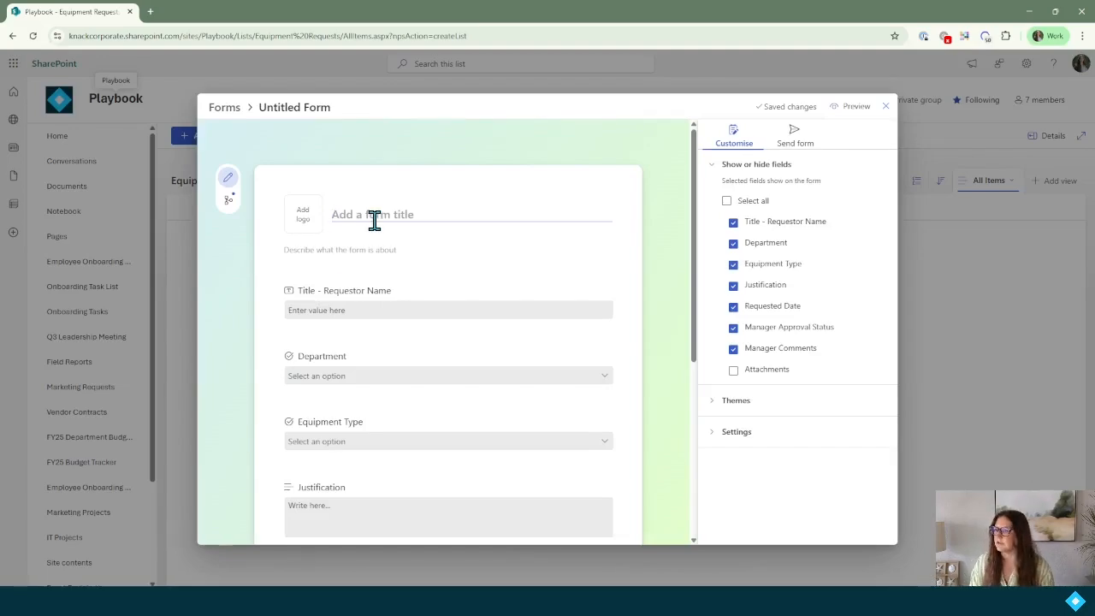
pyautogui.click(374, 220)
pyautogui.write('Employ')
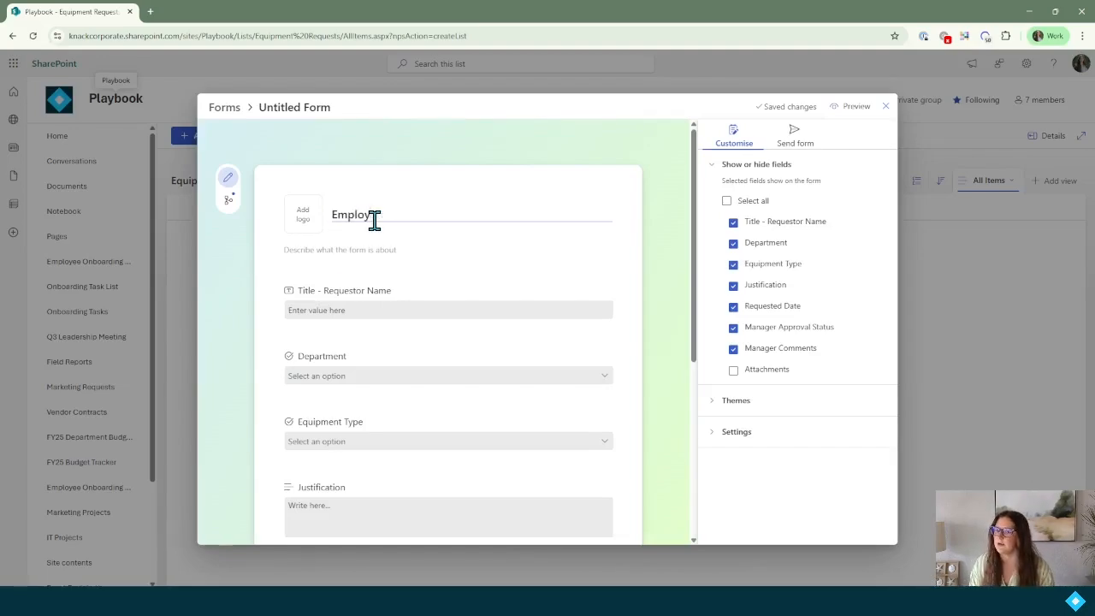
pyautogui.write('ee Equipment F')
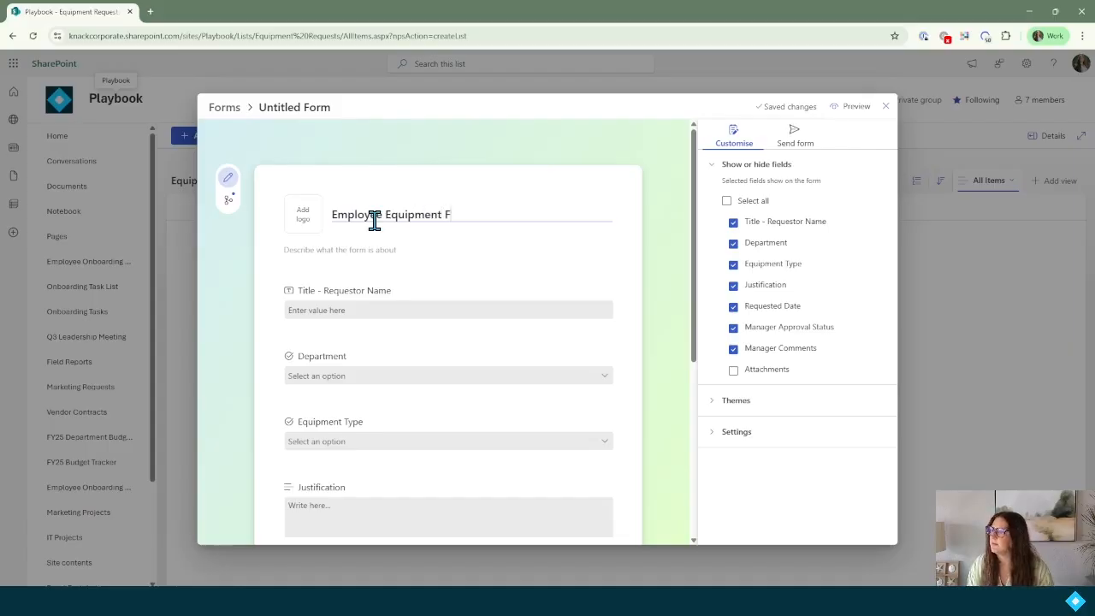
pyautogui.press('BackSpace')
pyautogui.write('Requ')
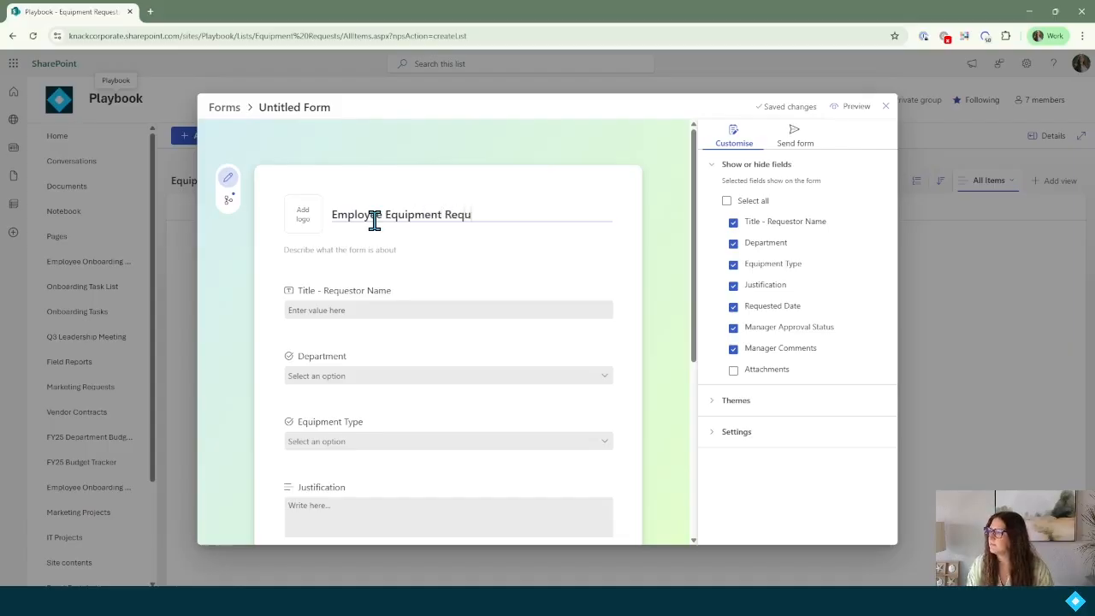
pyautogui.write('est Form')
pyautogui.click(343, 247)
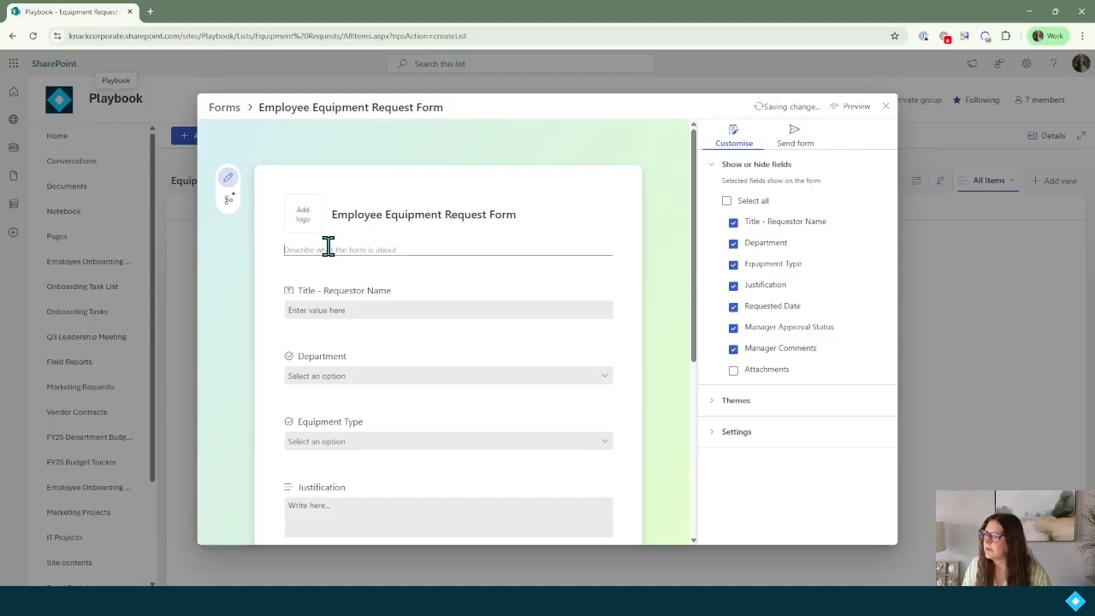
pyautogui.scroll(-1, 328, 246)
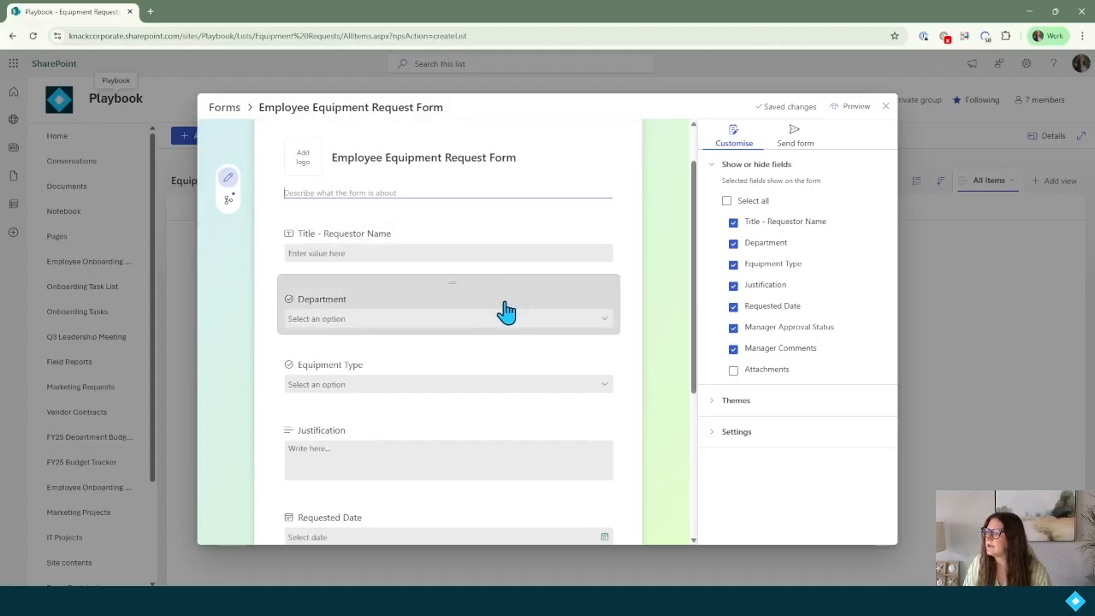
pyautogui.scroll(-3, 496, 391)
pyautogui.scroll(3, 480, 387)
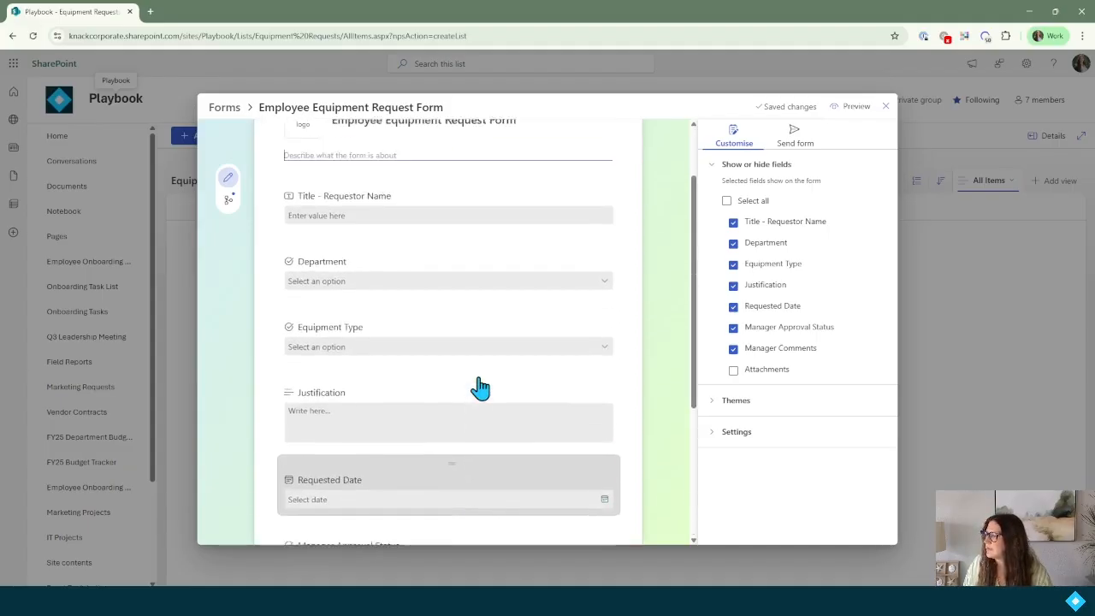
pyautogui.scroll(1, 480, 388)
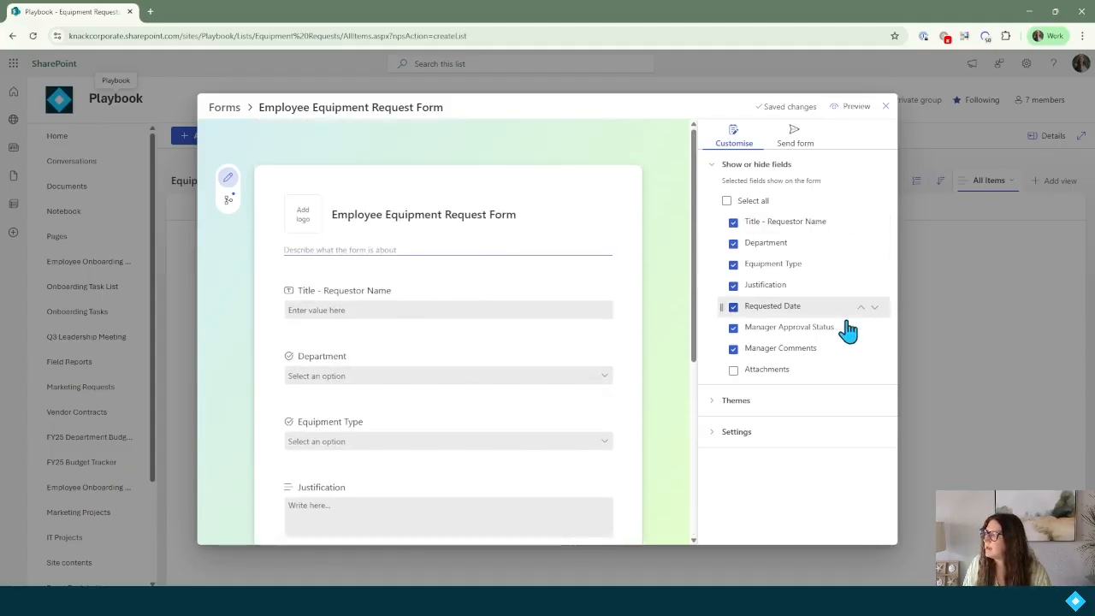
# Hide Requested Date, Manager Approval Status, Manager Comments and Attachments from the form.
pyautogui.click(733, 371)
pyautogui.scroll(-5, 494, 389)
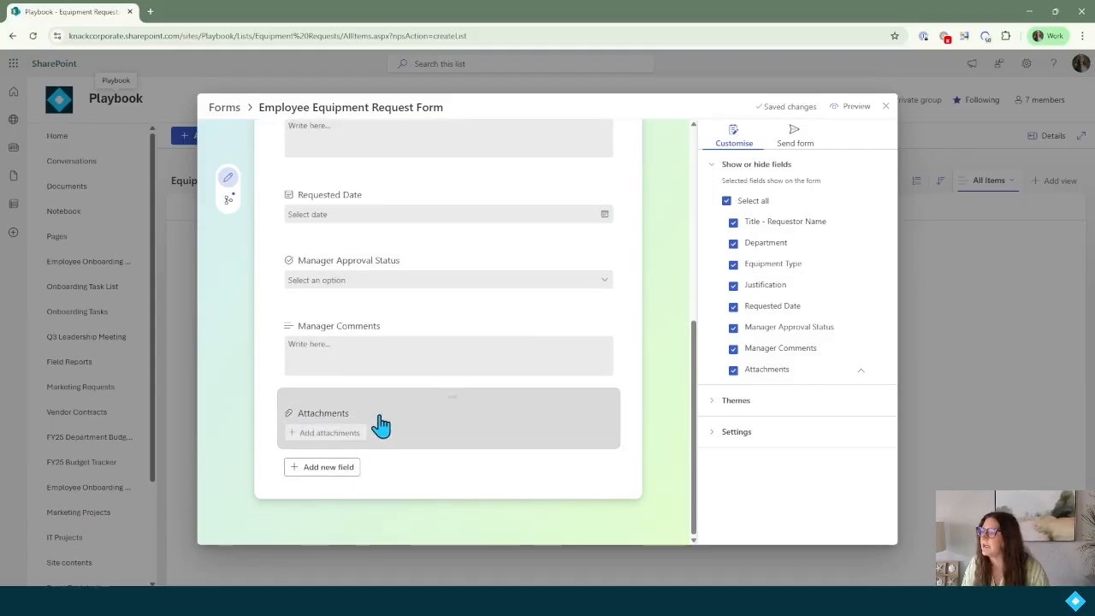
pyautogui.scroll(8, 381, 425)
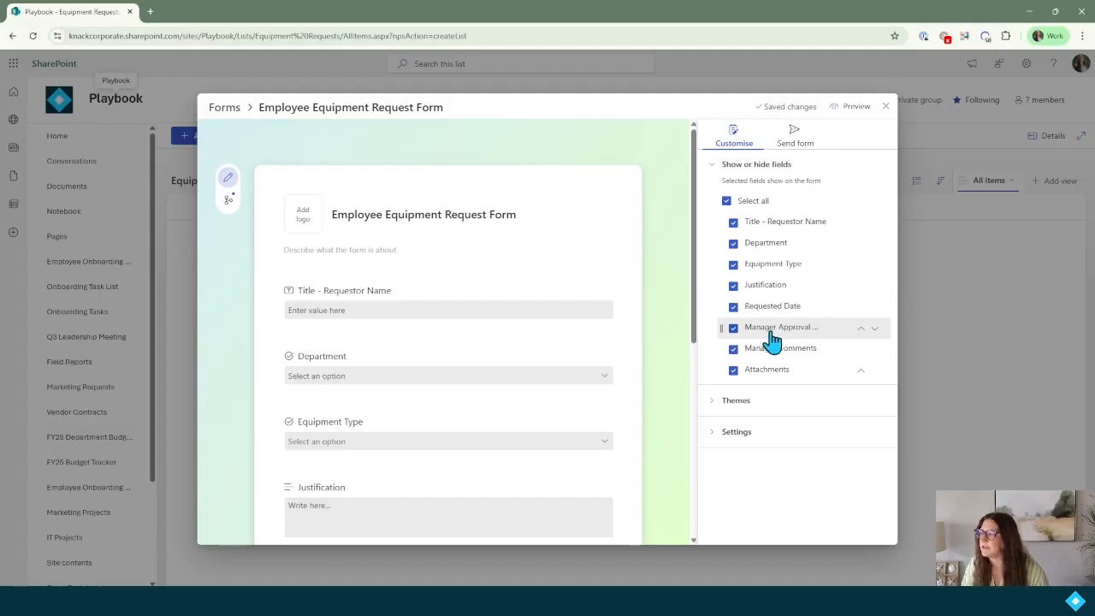
pyautogui.click(733, 328)
pyautogui.click(733, 349)
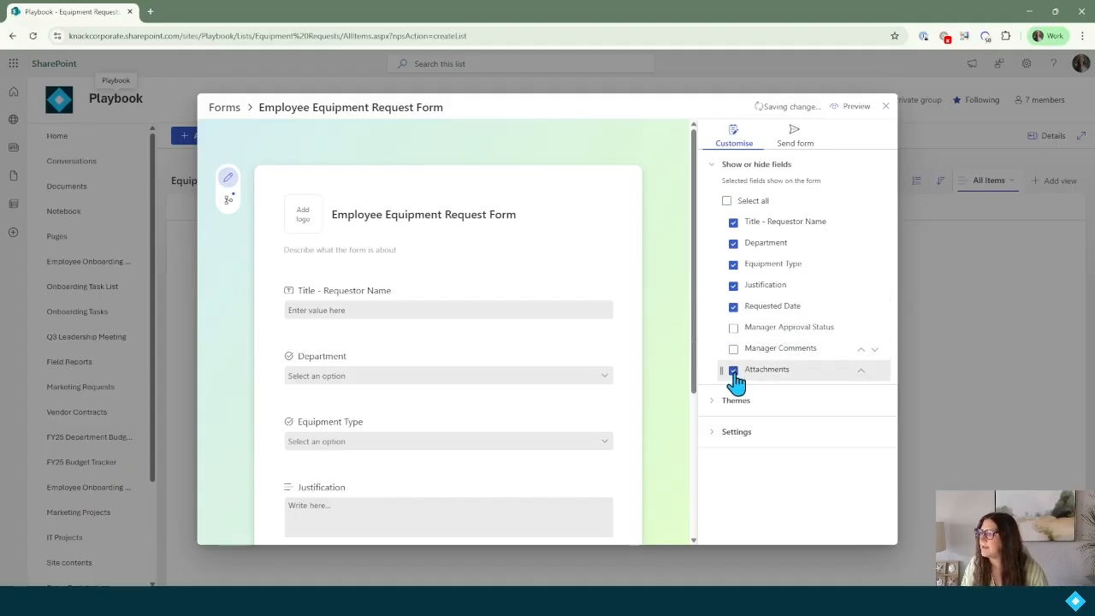
pyautogui.click(733, 370)
pyautogui.scroll(-2, 574, 386)
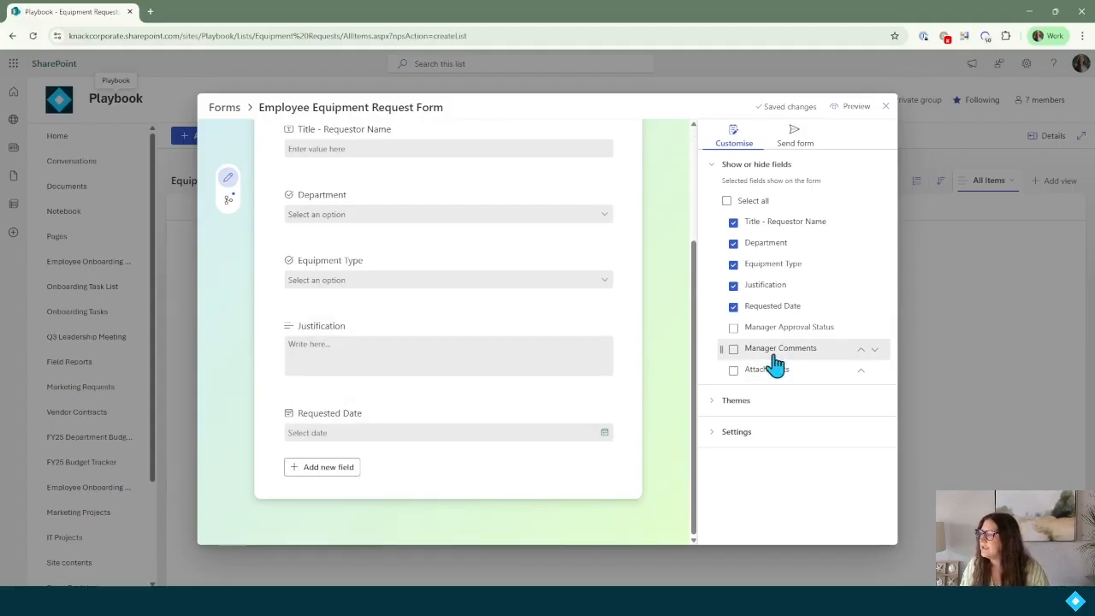
pyautogui.click(733, 308)
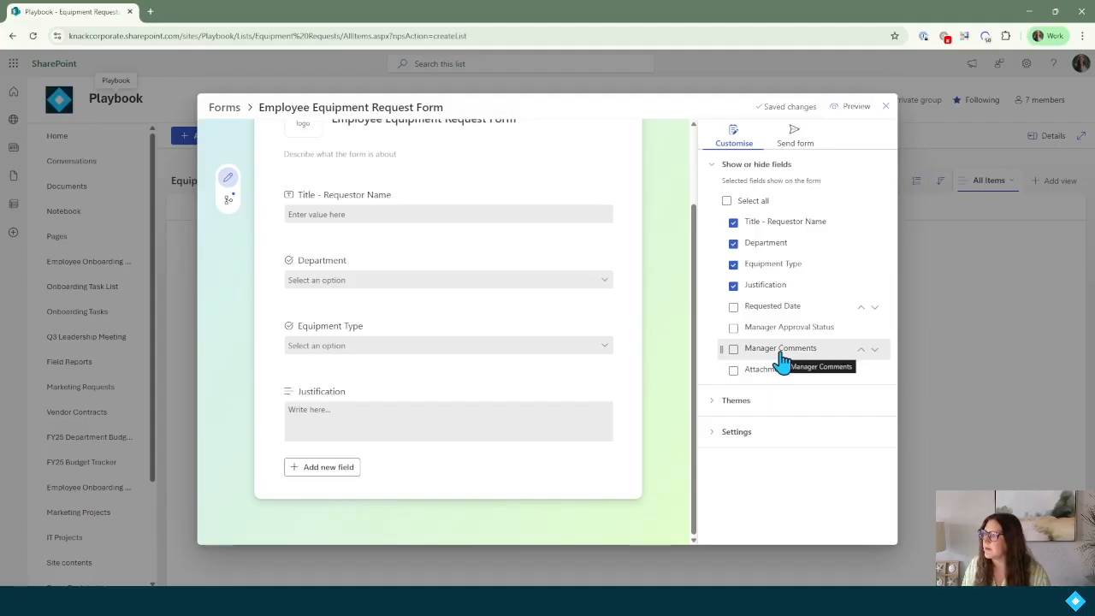
pyautogui.scroll(2, 672, 379)
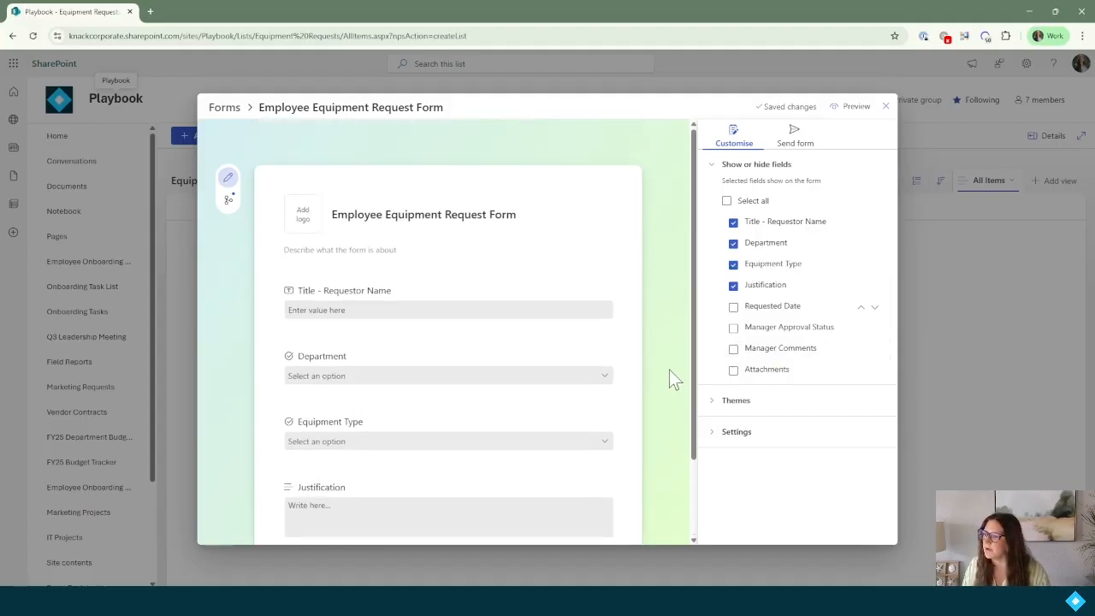
# Retitle the first two questions 'Your Name' and 'Your Department'.
pyautogui.click(326, 301)
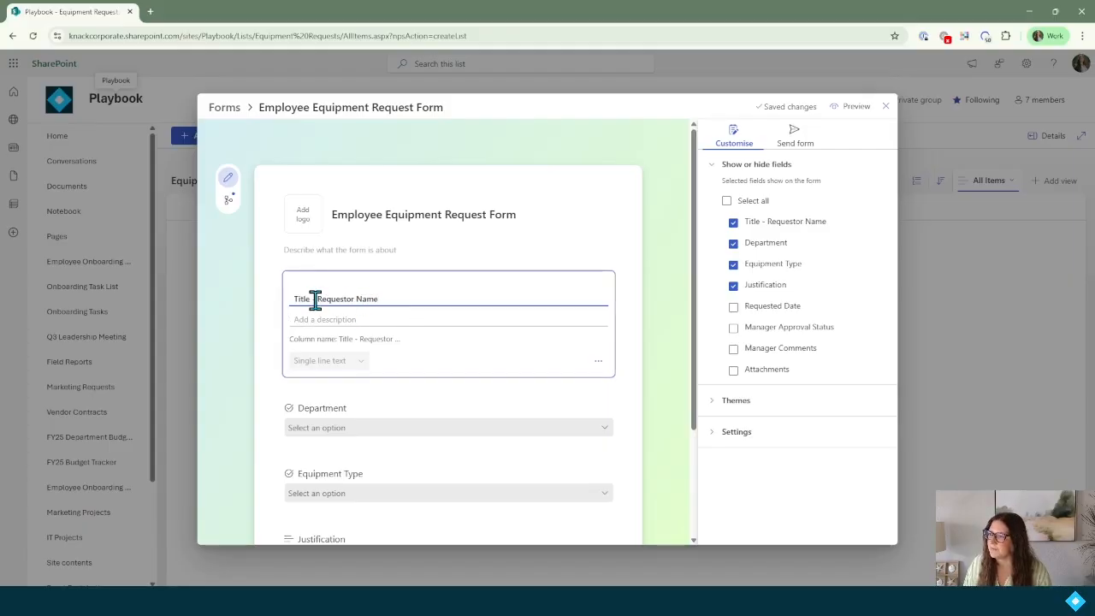
pyautogui.tripleClick(330, 297)
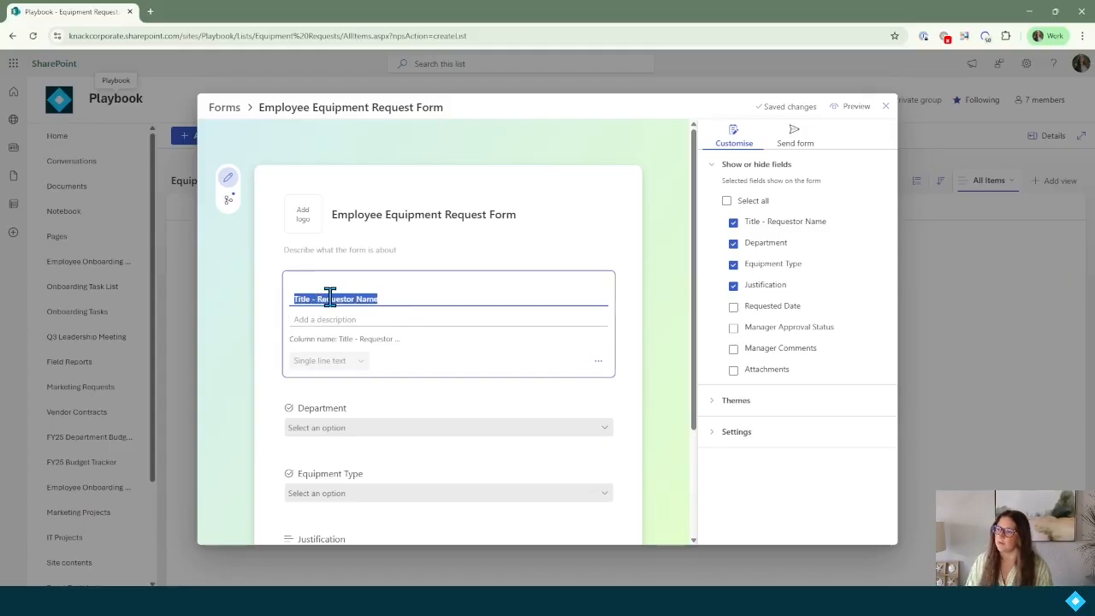
pyautogui.write('You')
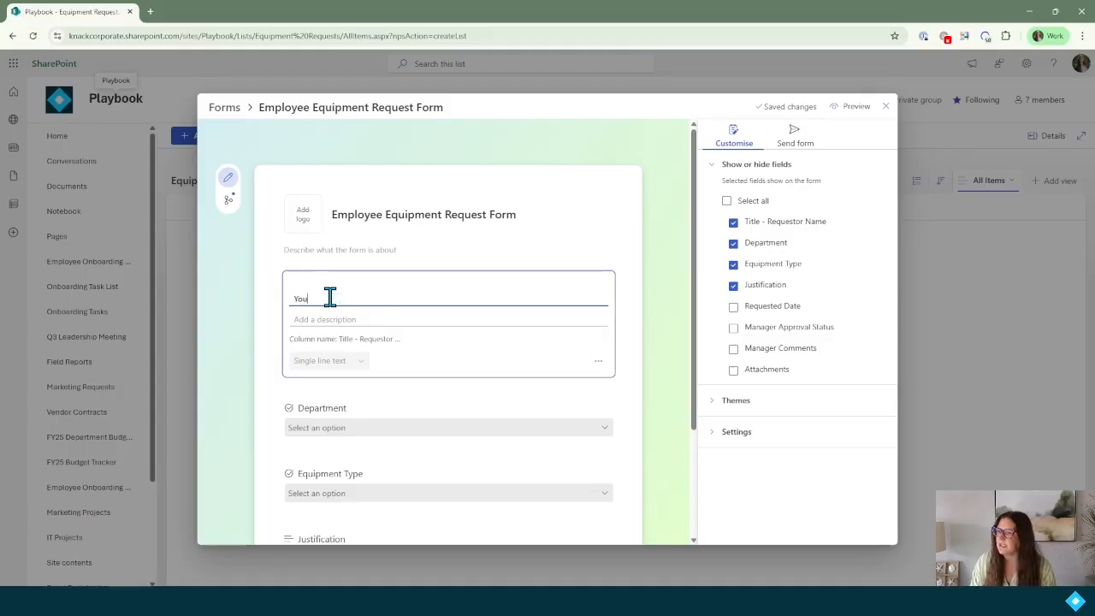
pyautogui.click(628, 294)
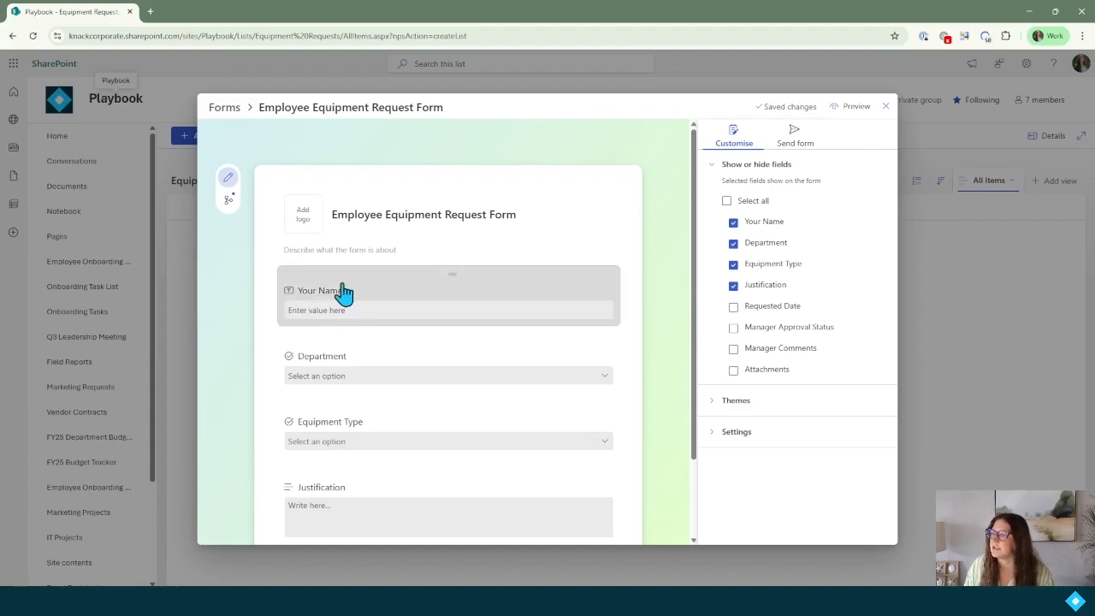
pyautogui.scroll(-1, 345, 318)
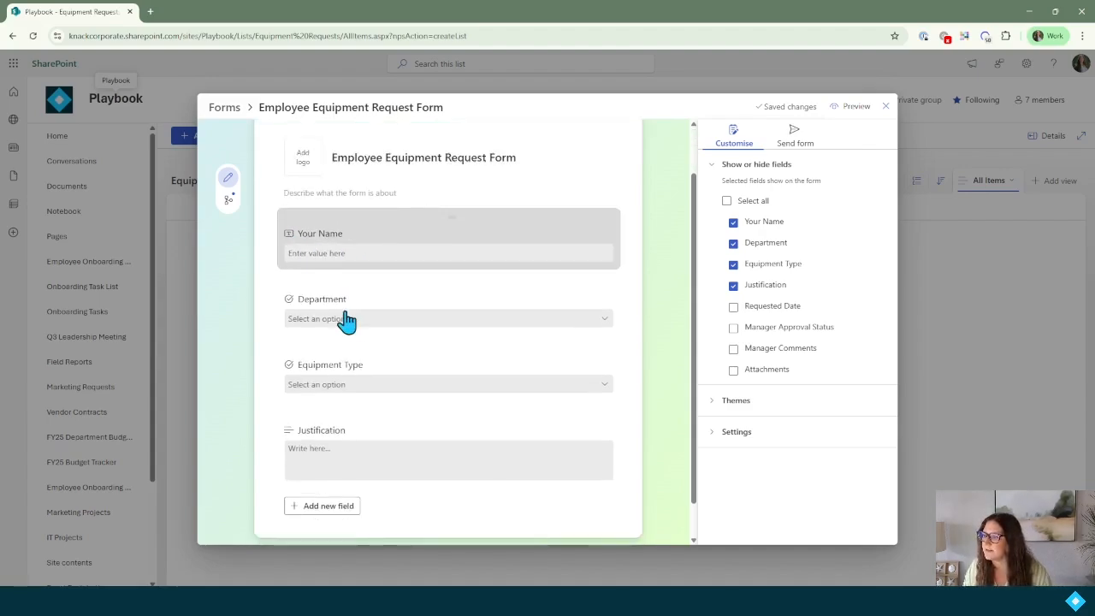
pyautogui.click(328, 308)
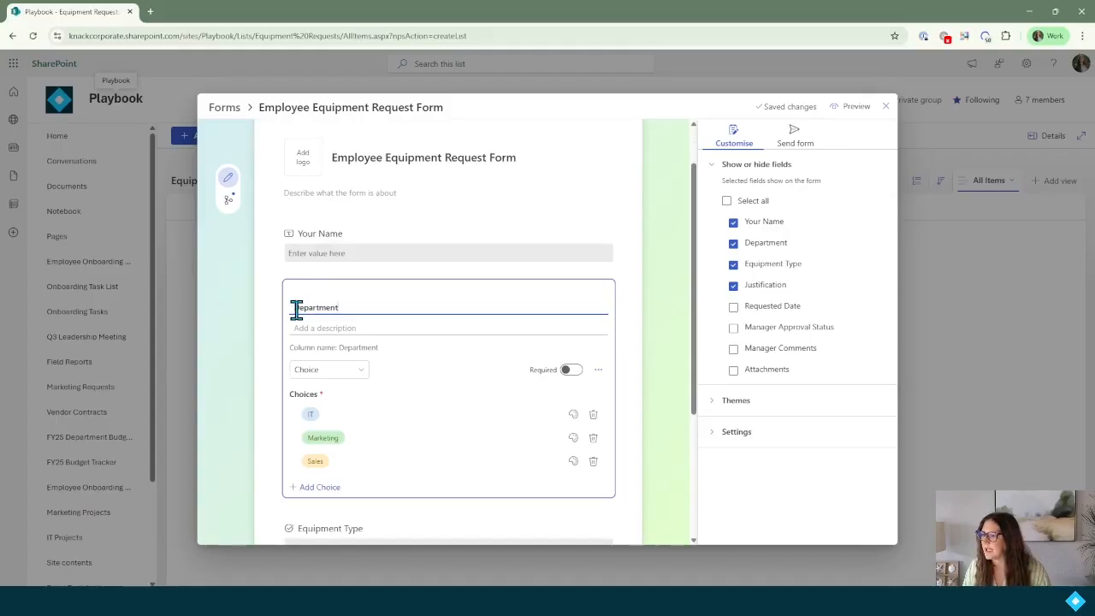
pyautogui.press('Home')
pyautogui.write('Your')
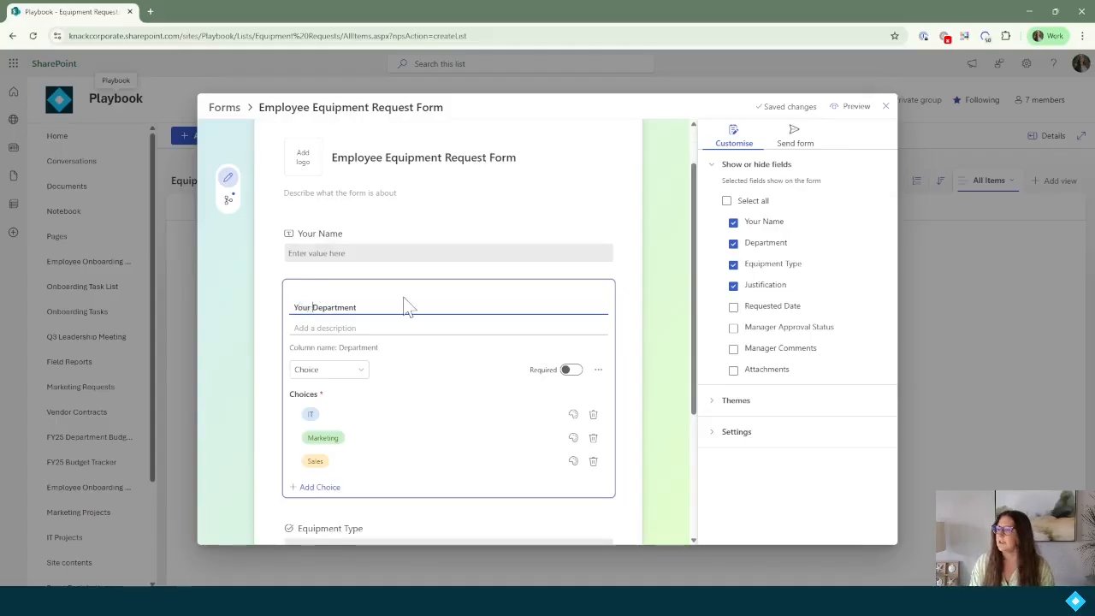
pyautogui.click(635, 282)
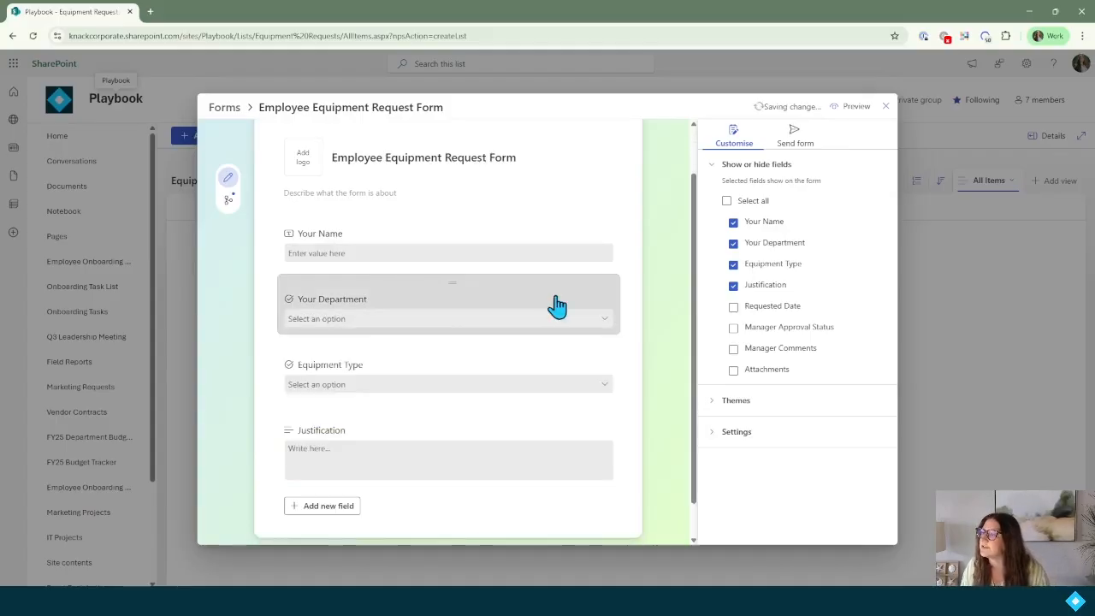
pyautogui.click(383, 246)
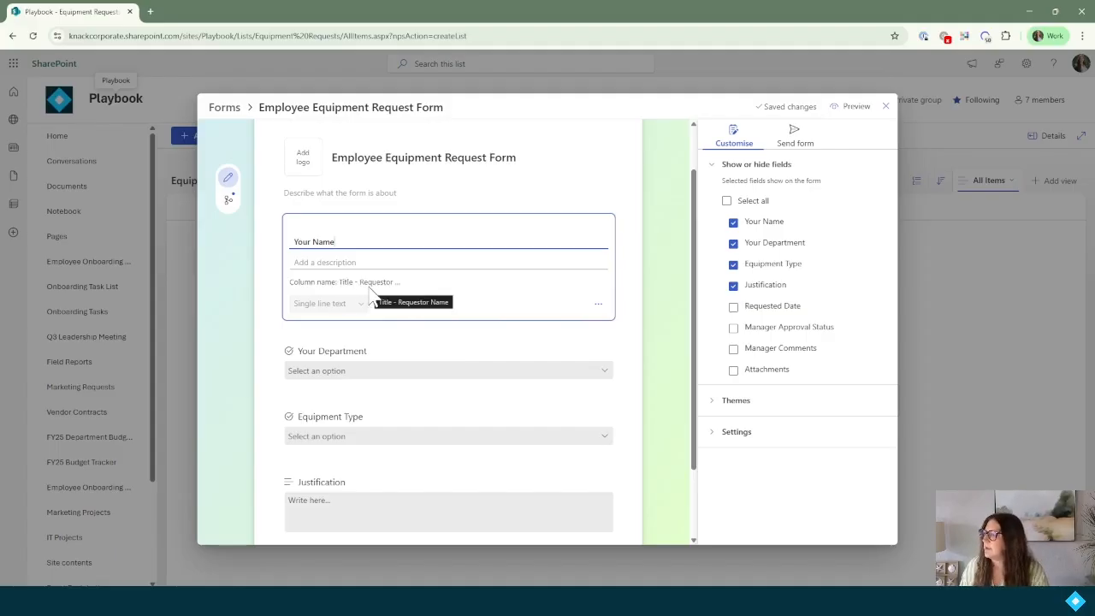
# Make Your Department, Equipment Type and Justification required questions.
pyautogui.click(387, 354)
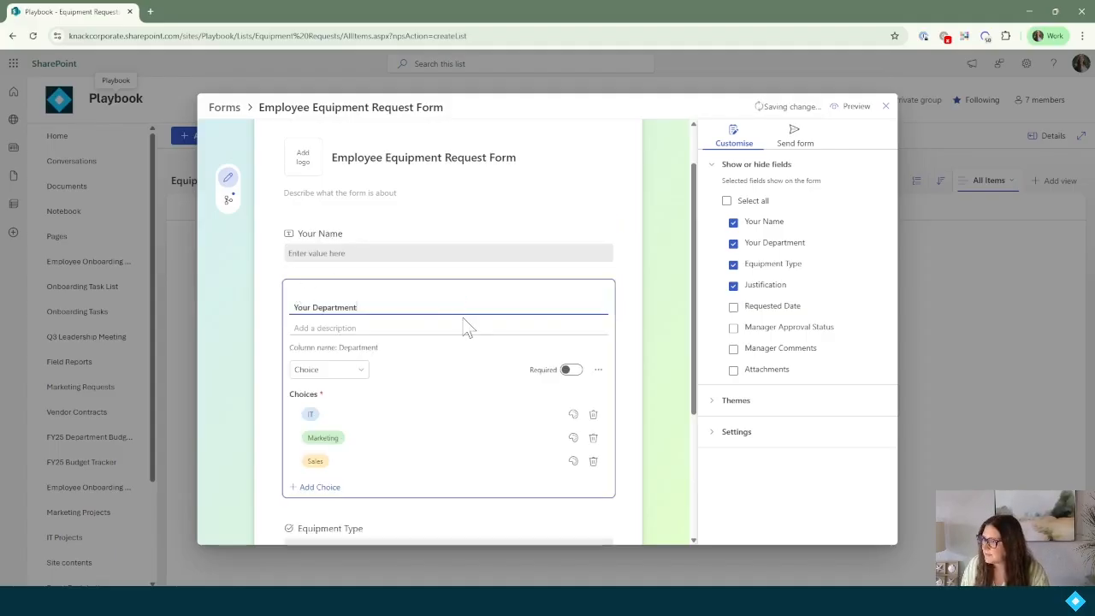
pyautogui.click(575, 371)
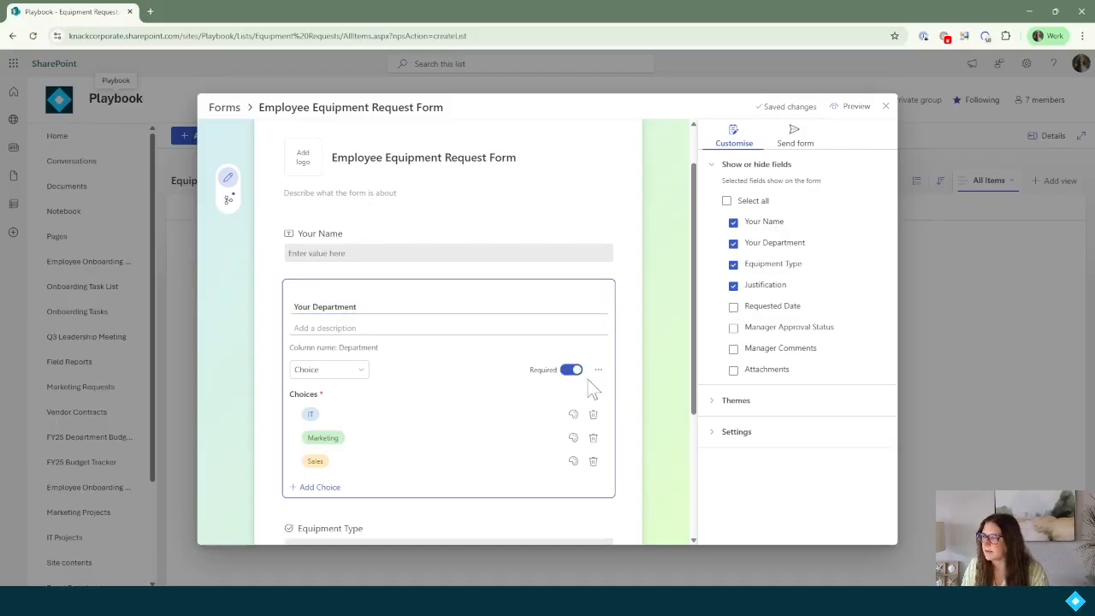
pyautogui.scroll(-3, 582, 386)
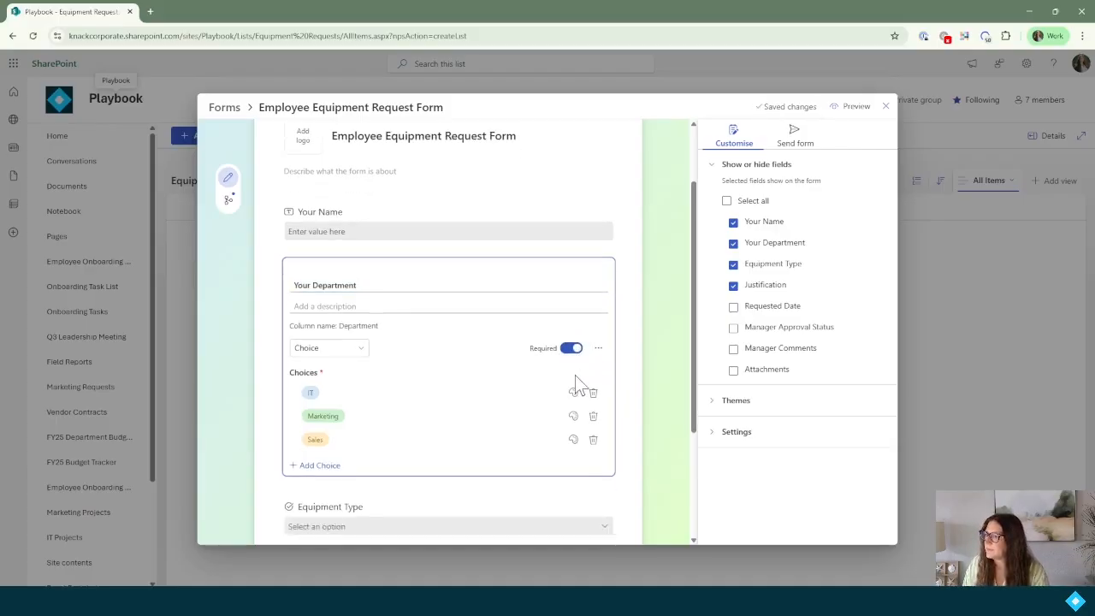
pyautogui.click(436, 323)
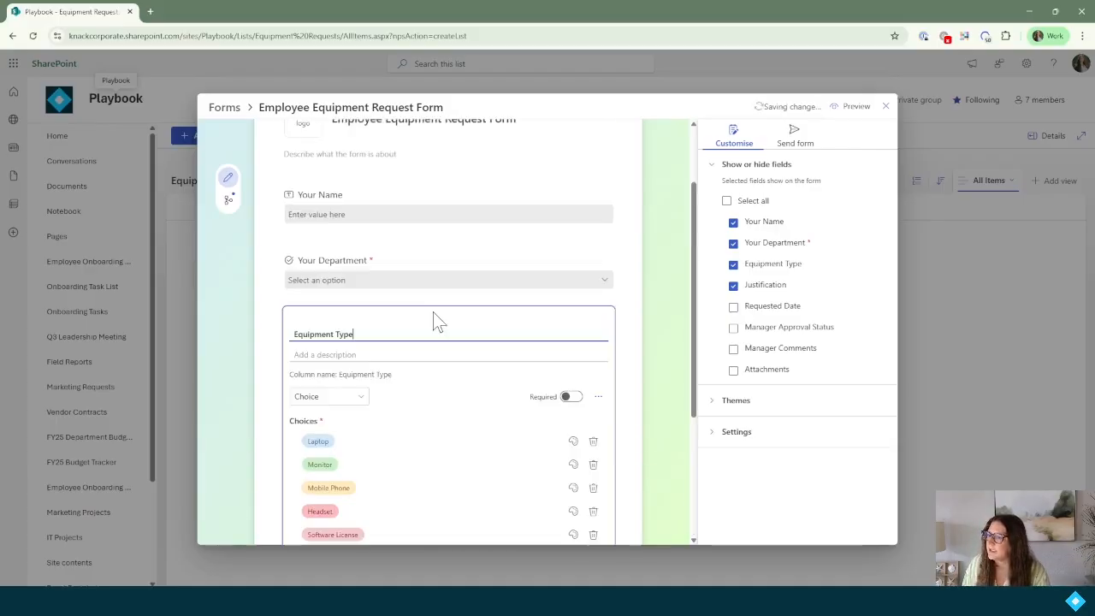
pyautogui.click(574, 397)
pyautogui.click(598, 397)
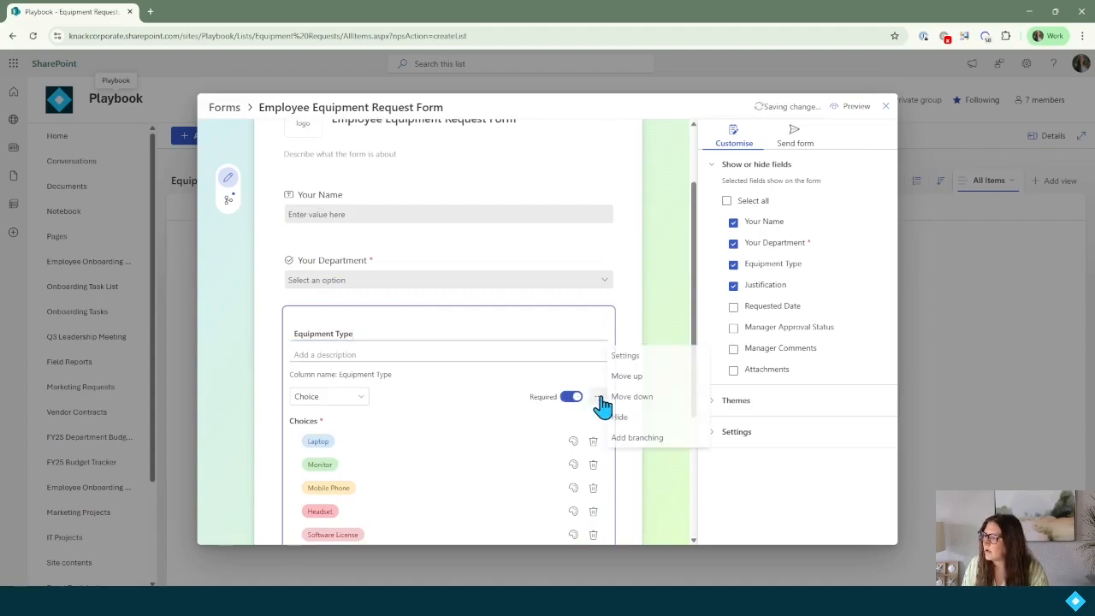
pyautogui.click(447, 392)
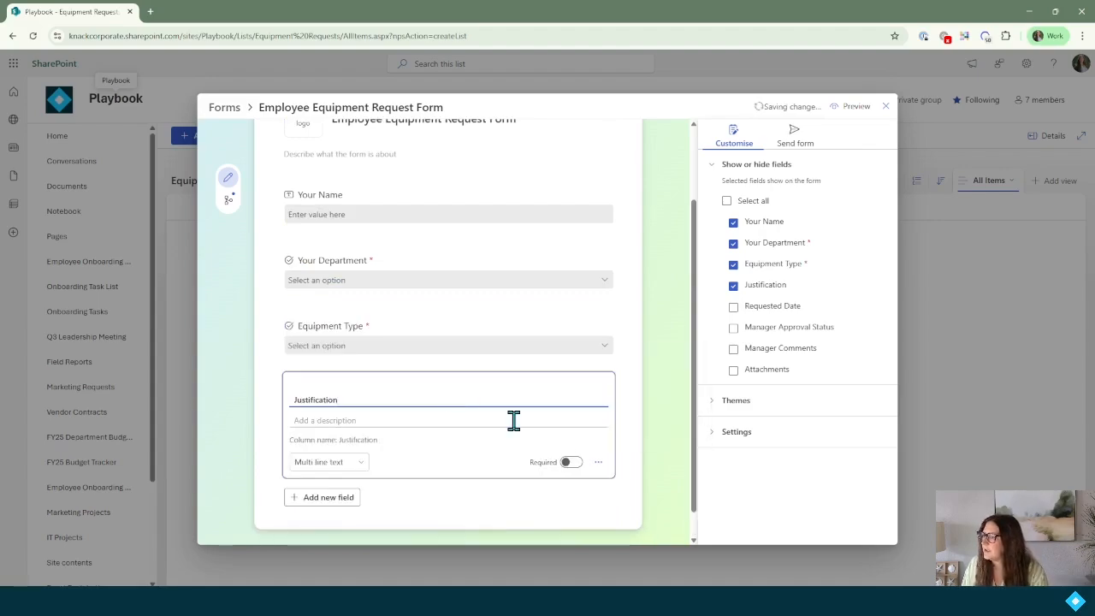
pyautogui.click(573, 464)
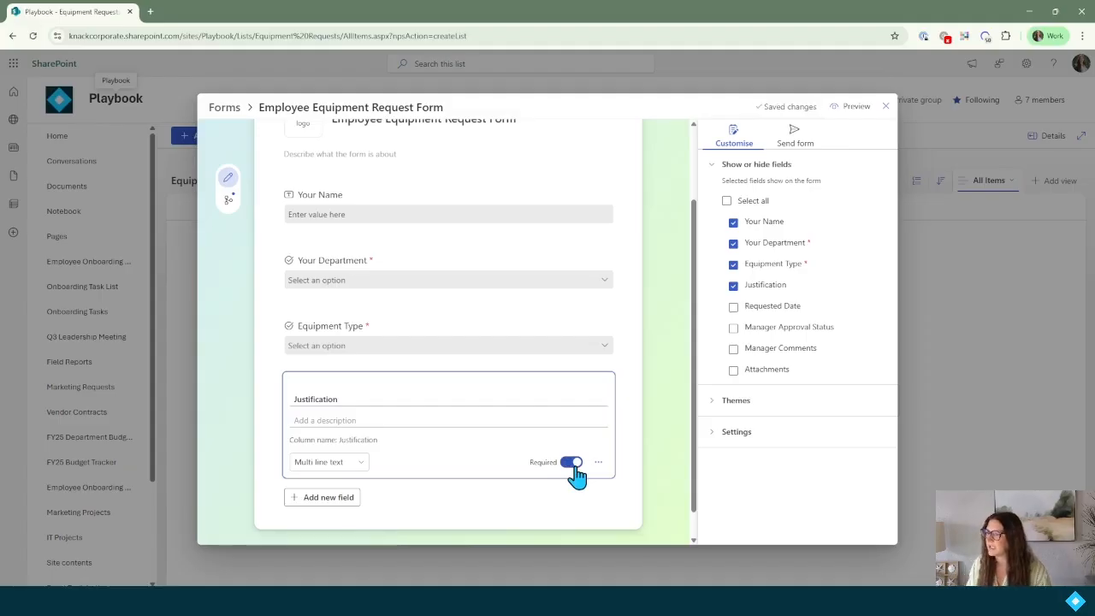
pyautogui.scroll(2, 646, 342)
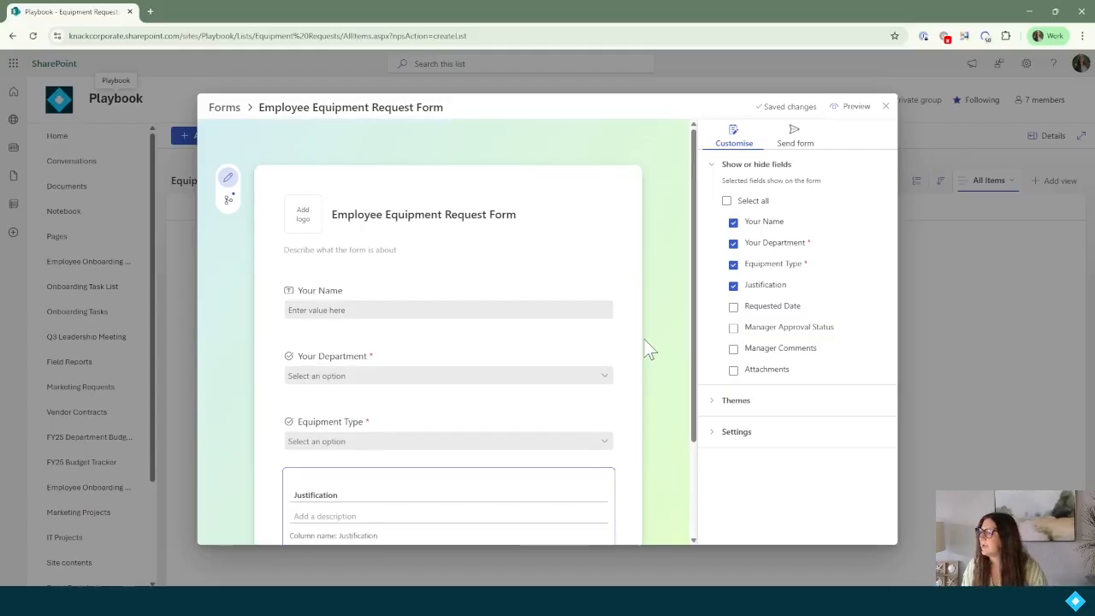
pyautogui.click(715, 411)
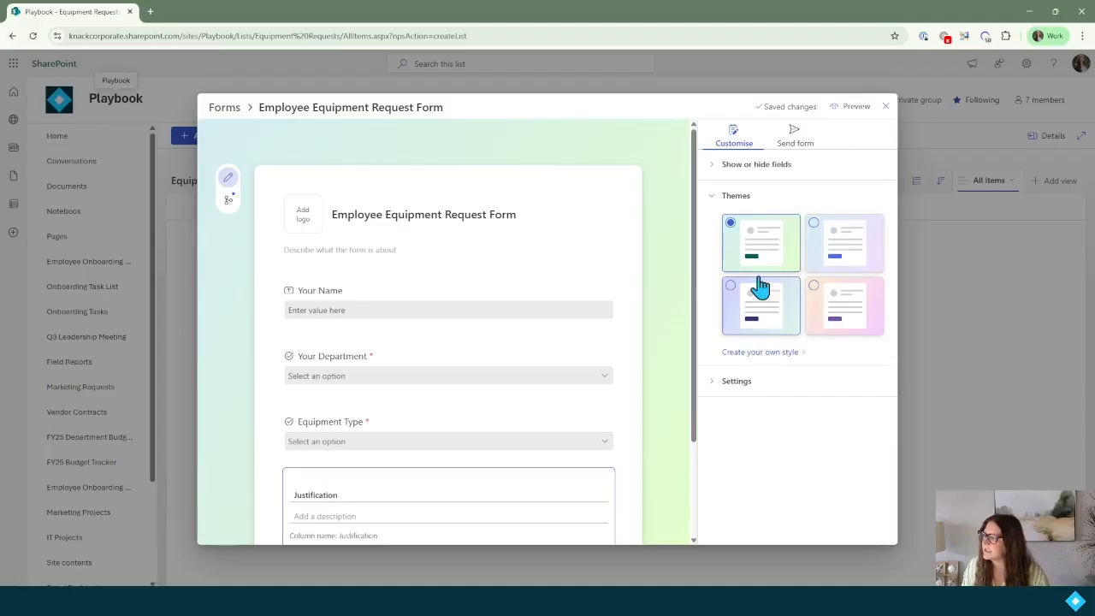
# Give the form a custom style with a light green background and teal theme colour.
pyautogui.click(772, 312)
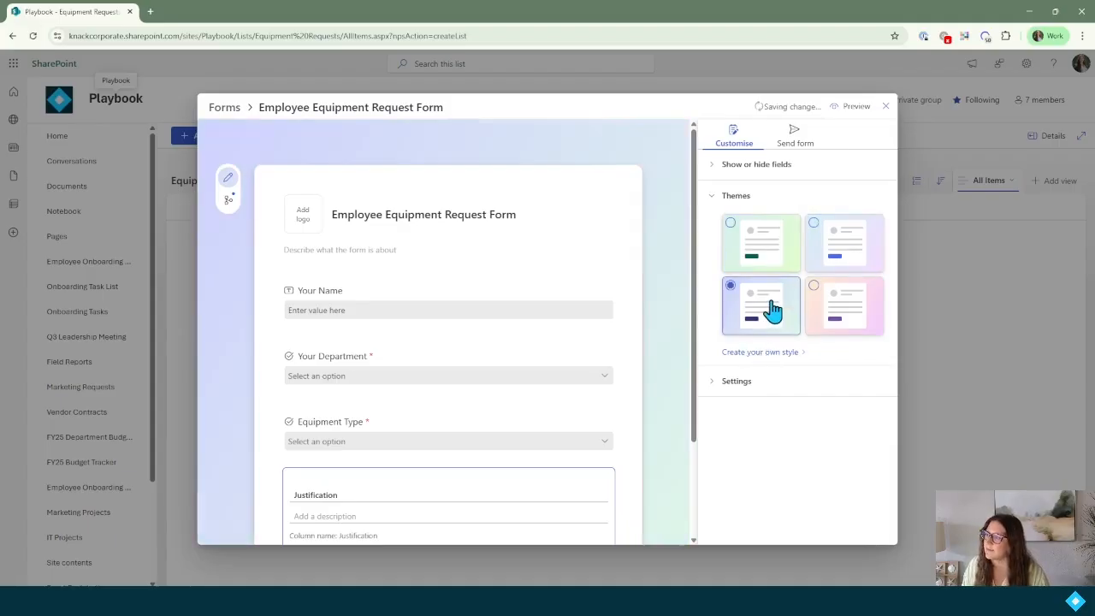
pyautogui.click(850, 312)
pyautogui.click(786, 352)
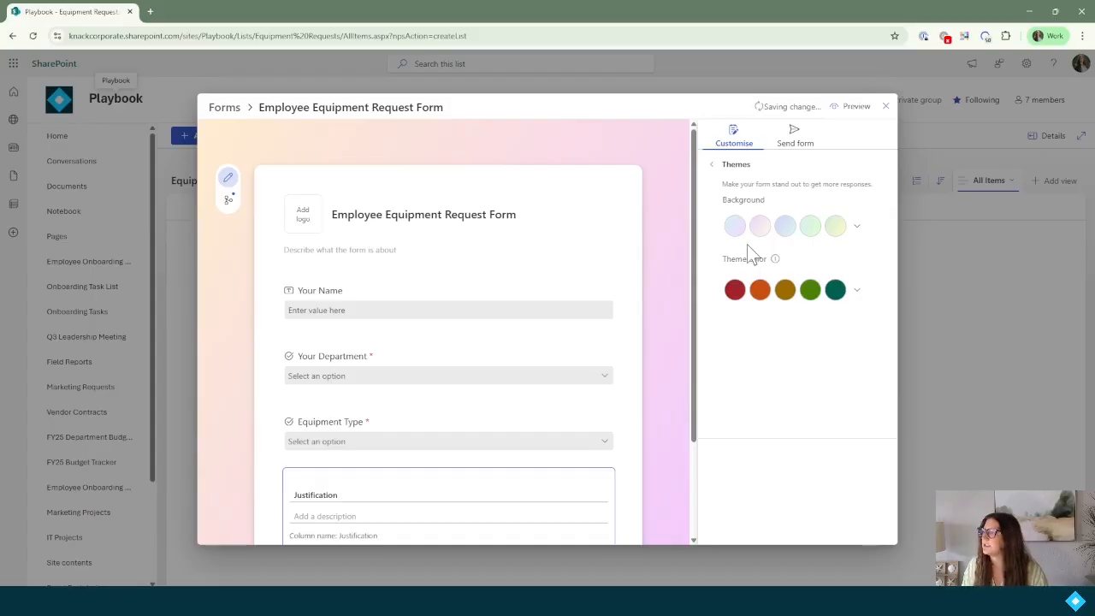
pyautogui.click(858, 227)
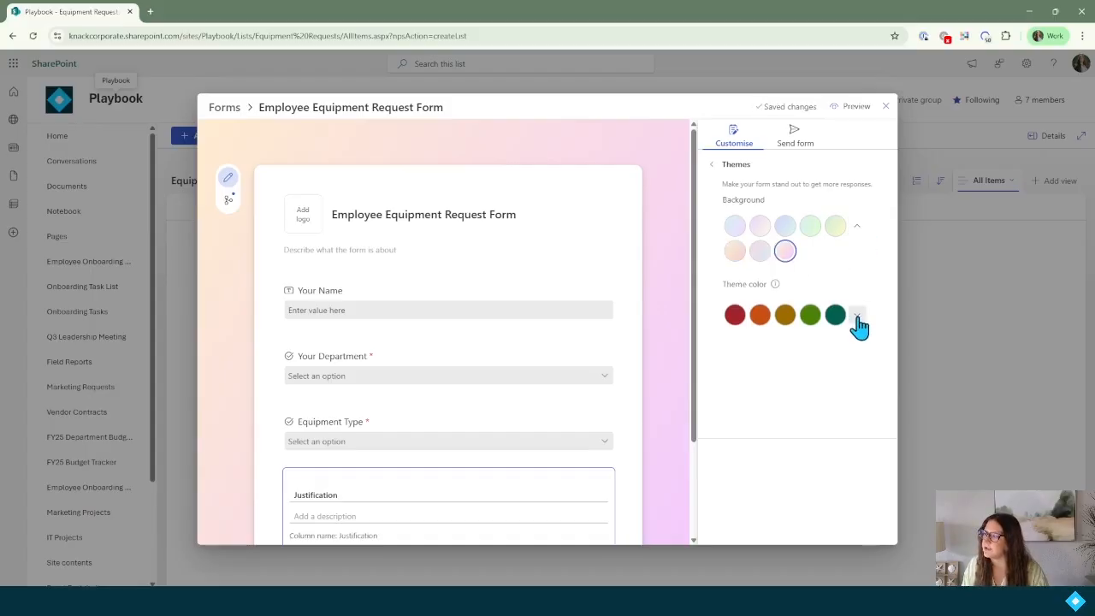
pyautogui.click(856, 315)
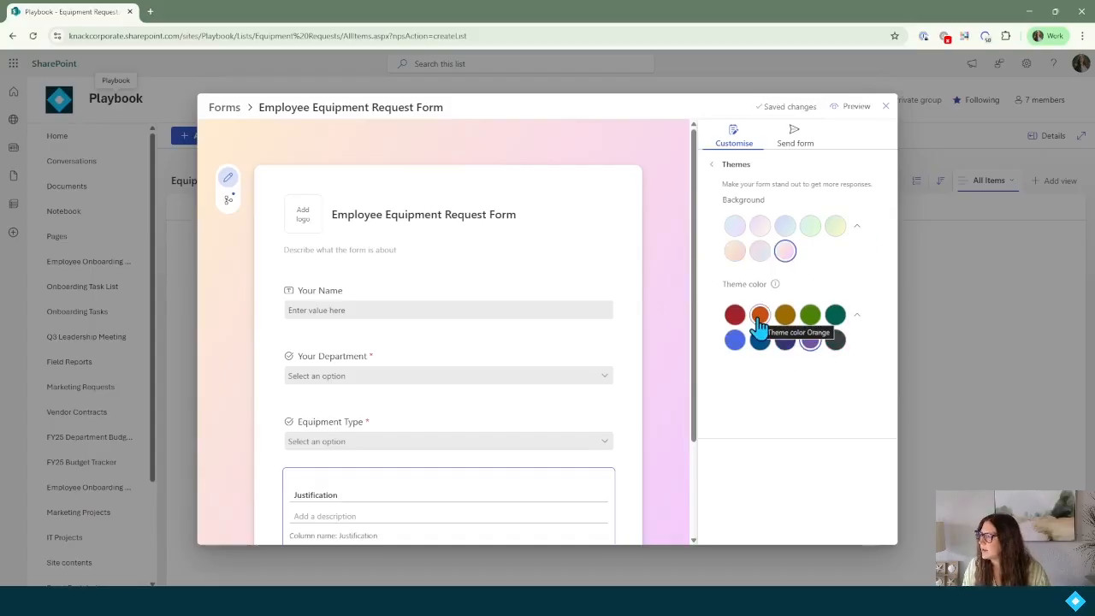
pyautogui.click(811, 227)
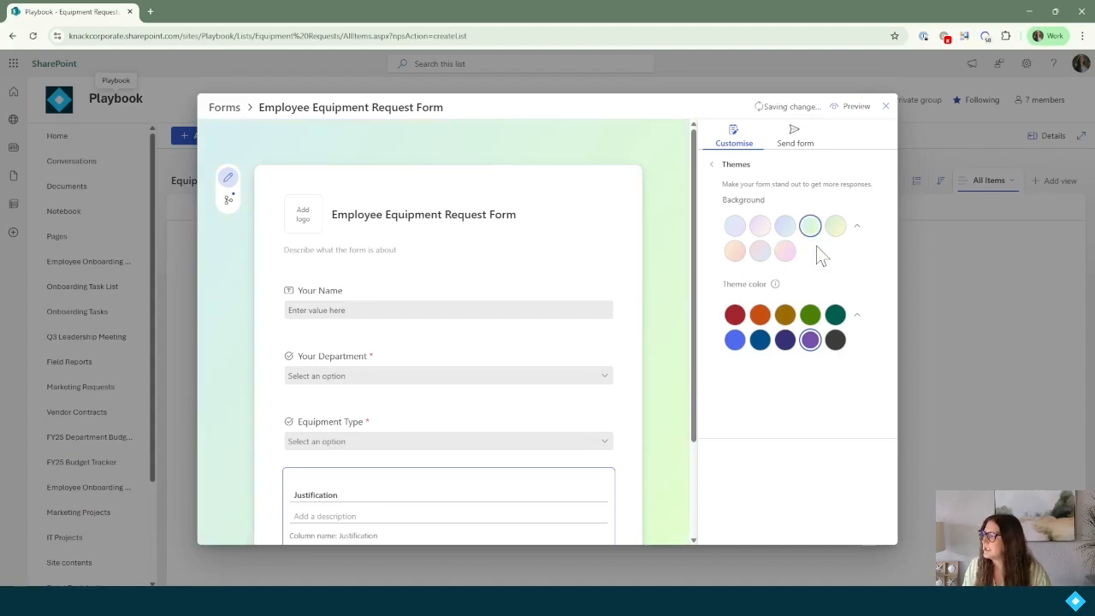
pyautogui.click(836, 315)
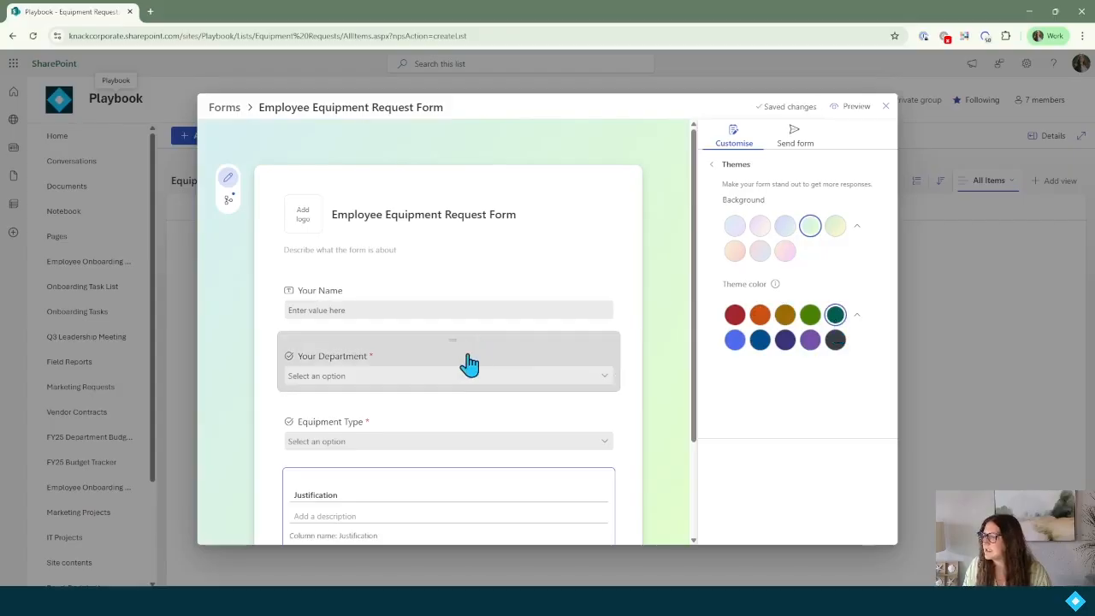
pyautogui.scroll(-3, 425, 285)
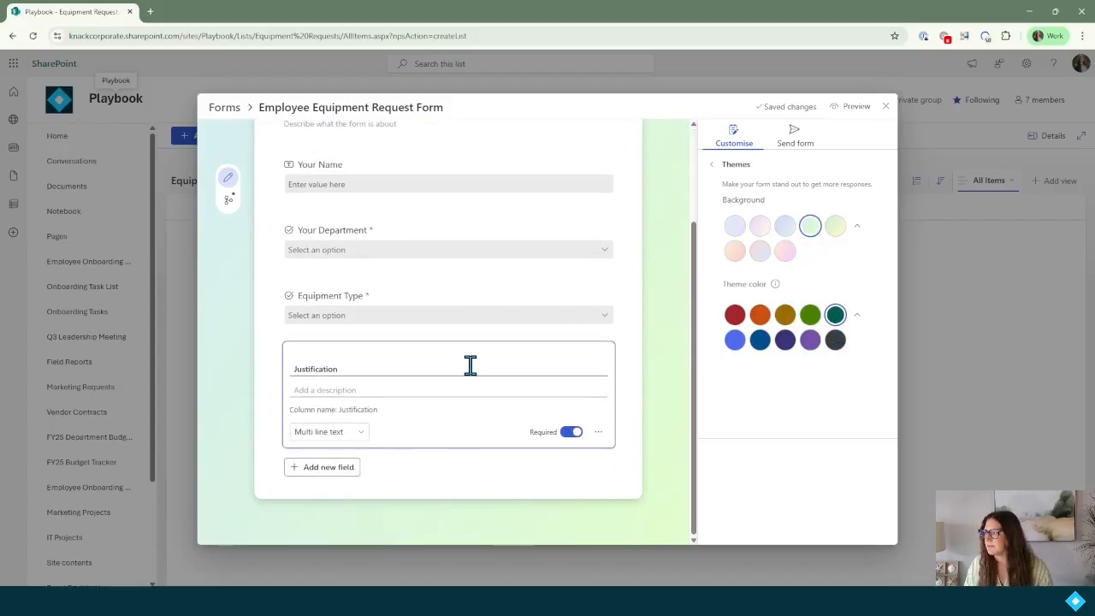
pyautogui.scroll(3, 473, 370)
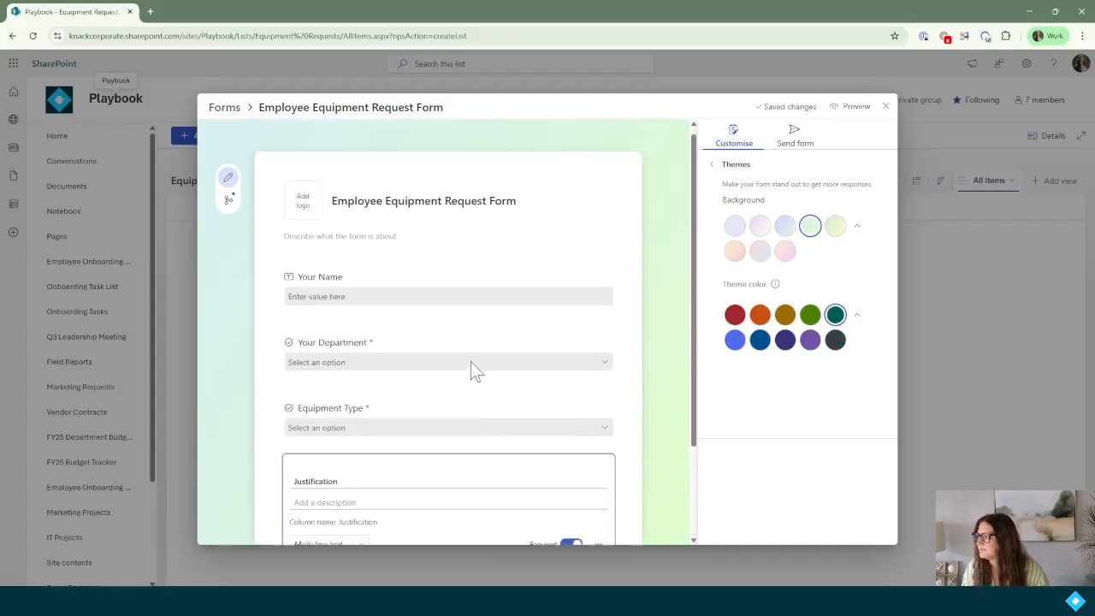
pyautogui.click(717, 165)
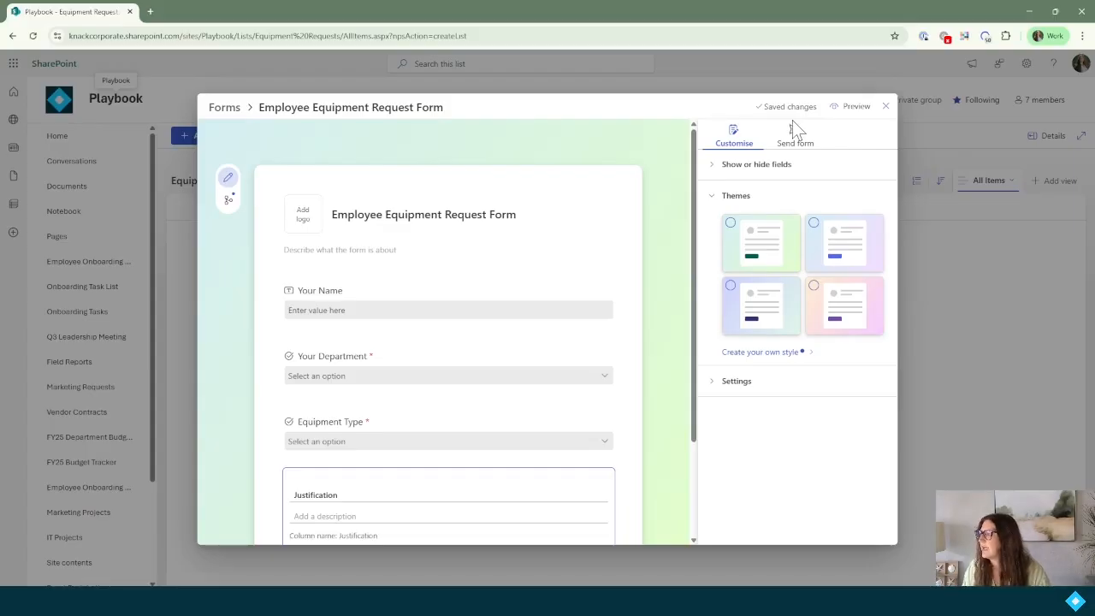
# Review the response settings, leaving responses accepted with no start or end date.
pyautogui.click(723, 388)
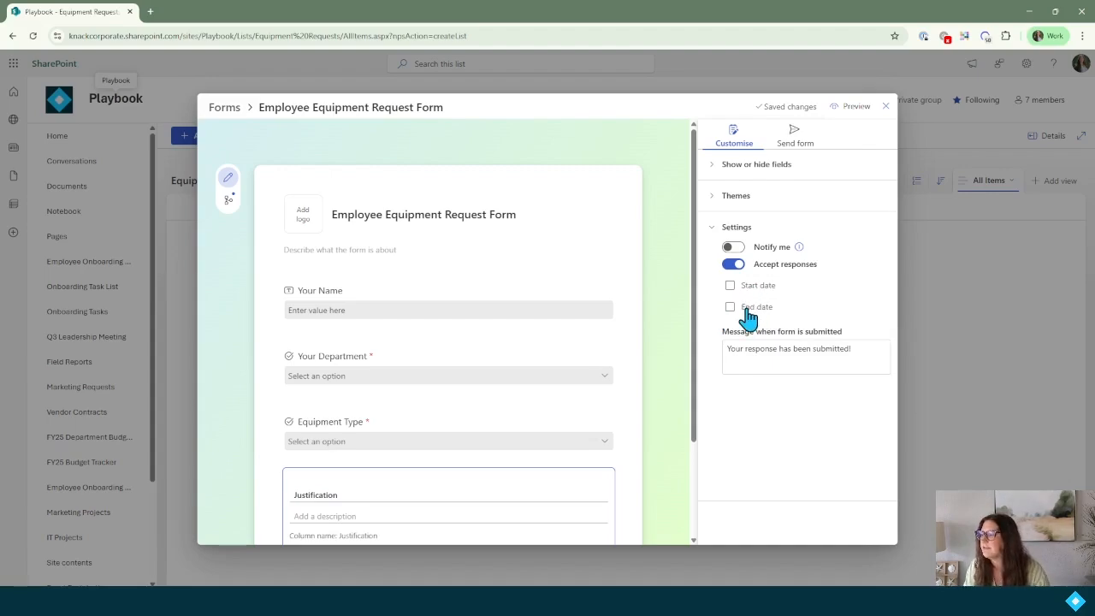
pyautogui.click(730, 286)
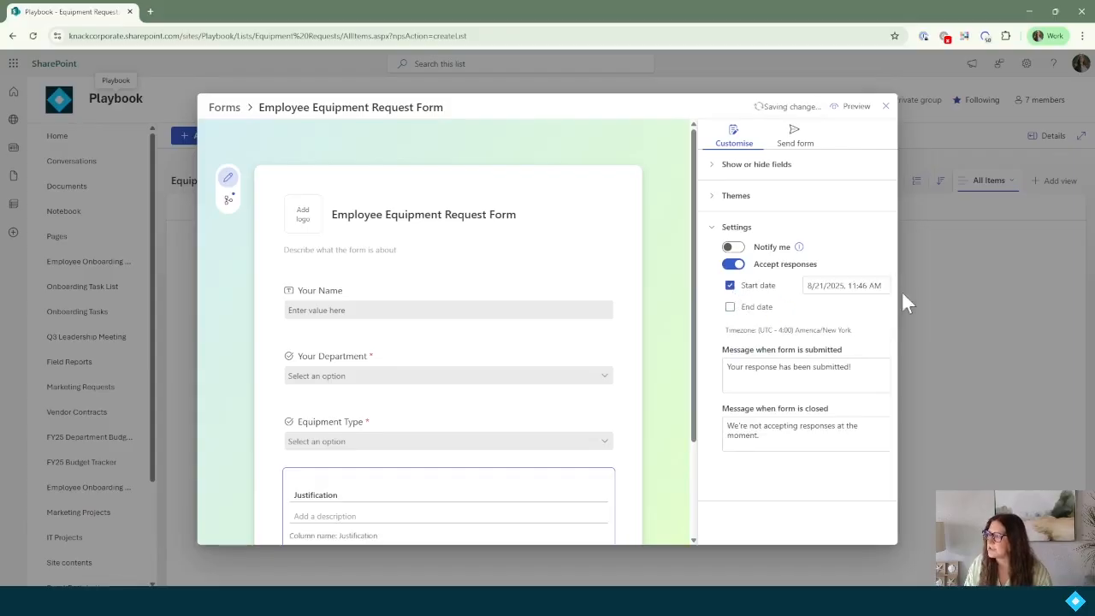
pyautogui.click(731, 286)
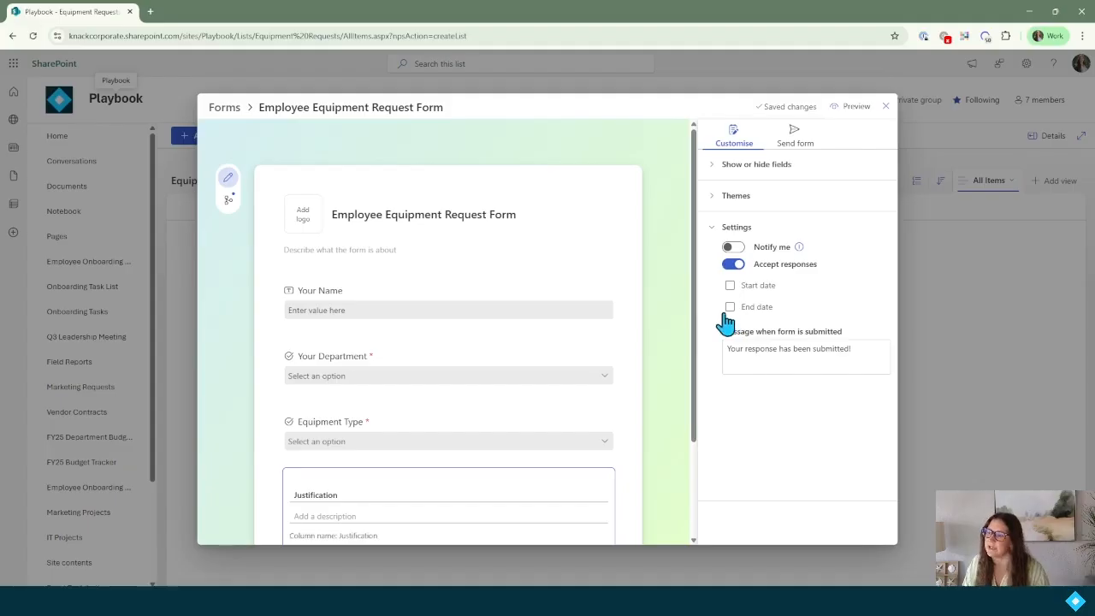
pyautogui.click(730, 308)
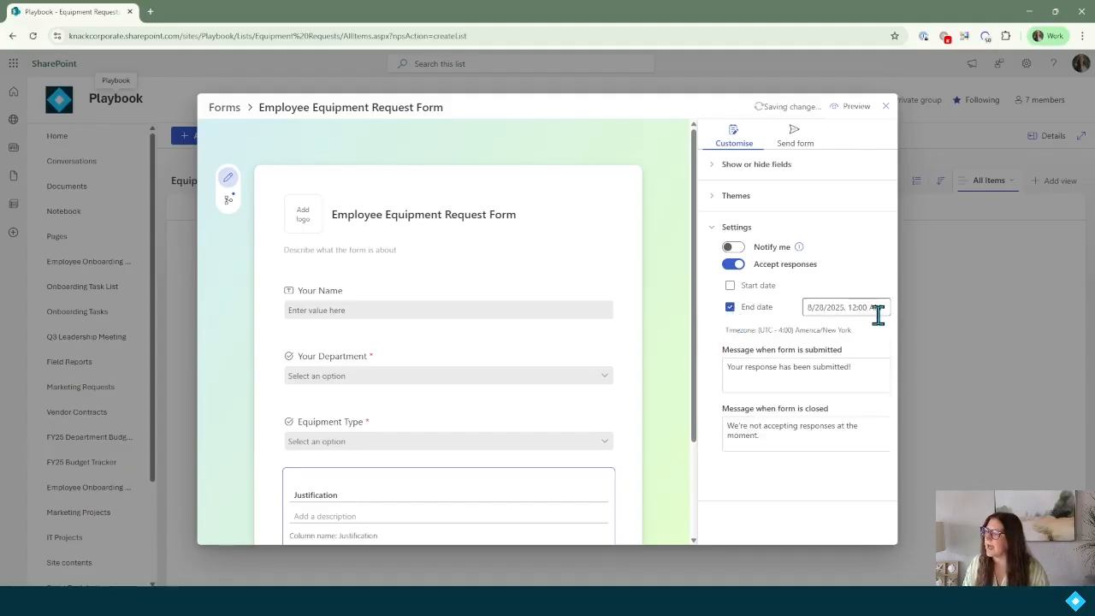
pyautogui.click(730, 308)
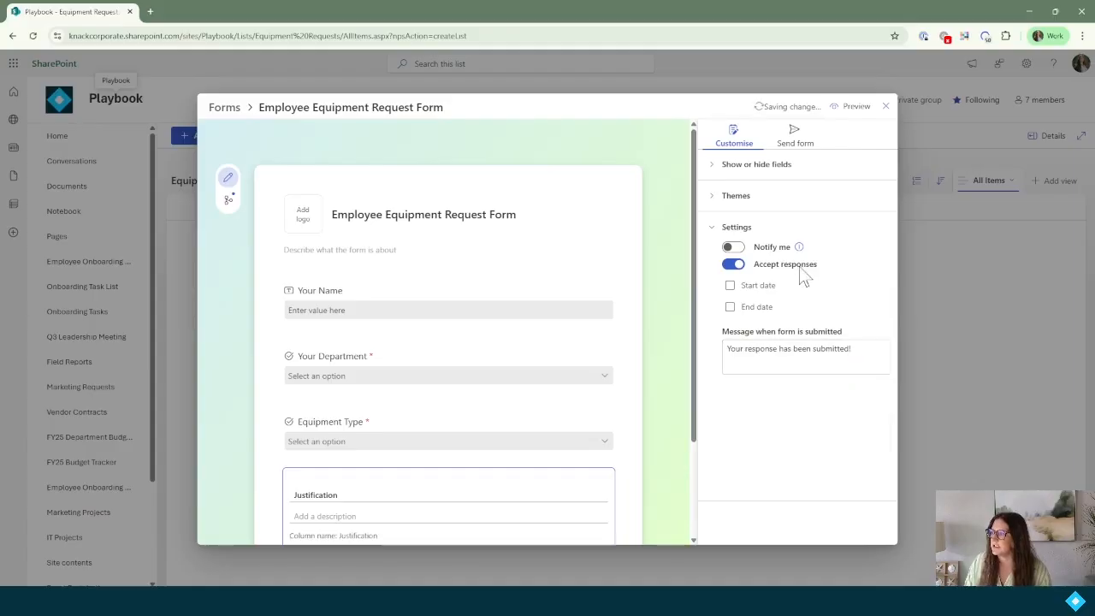
pyautogui.moveTo(800, 247)
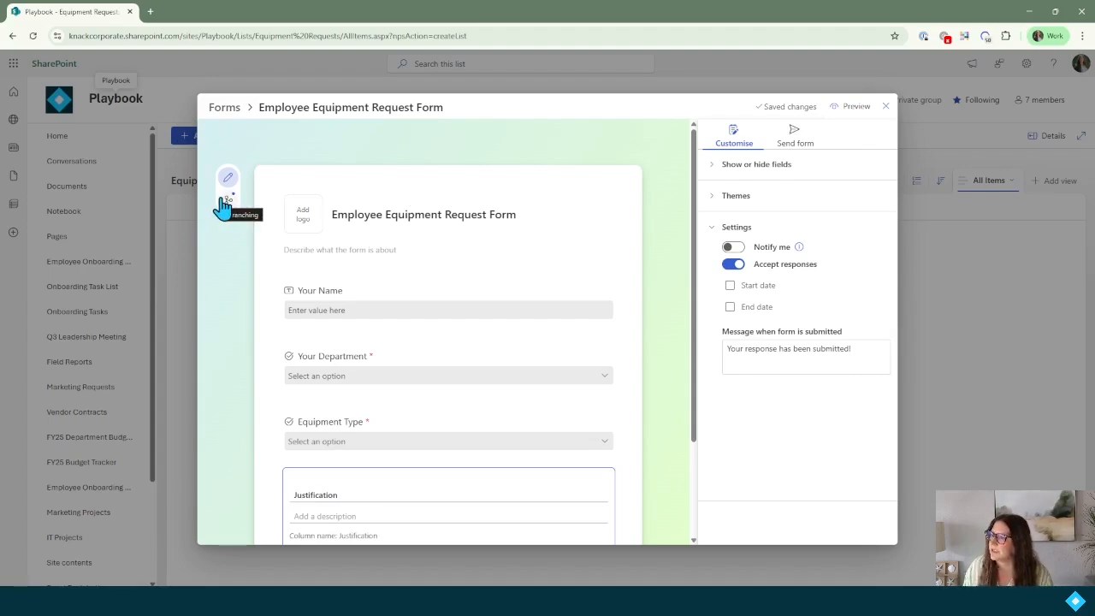
# Add branching to the Your Department question.
pyautogui.scroll(-3, 483, 317)
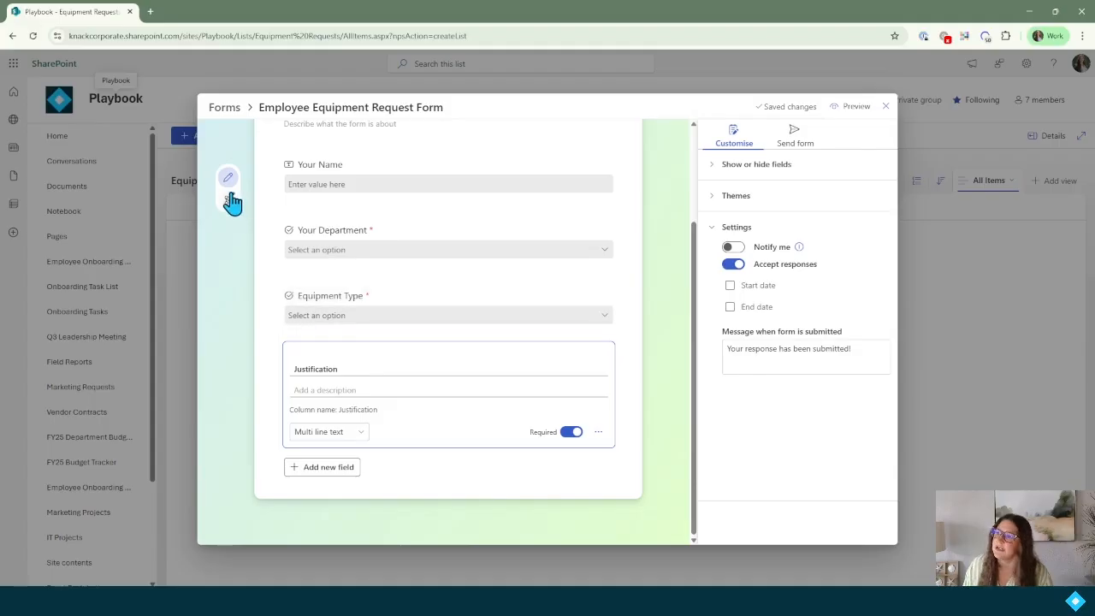
pyautogui.click(384, 238)
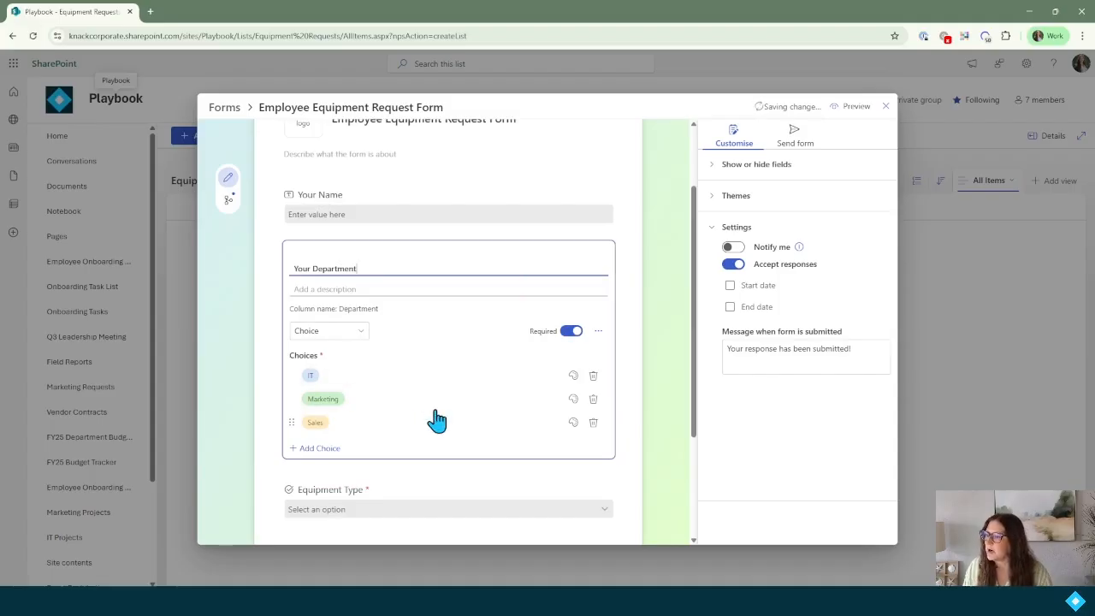
pyautogui.scroll(-2, 436, 419)
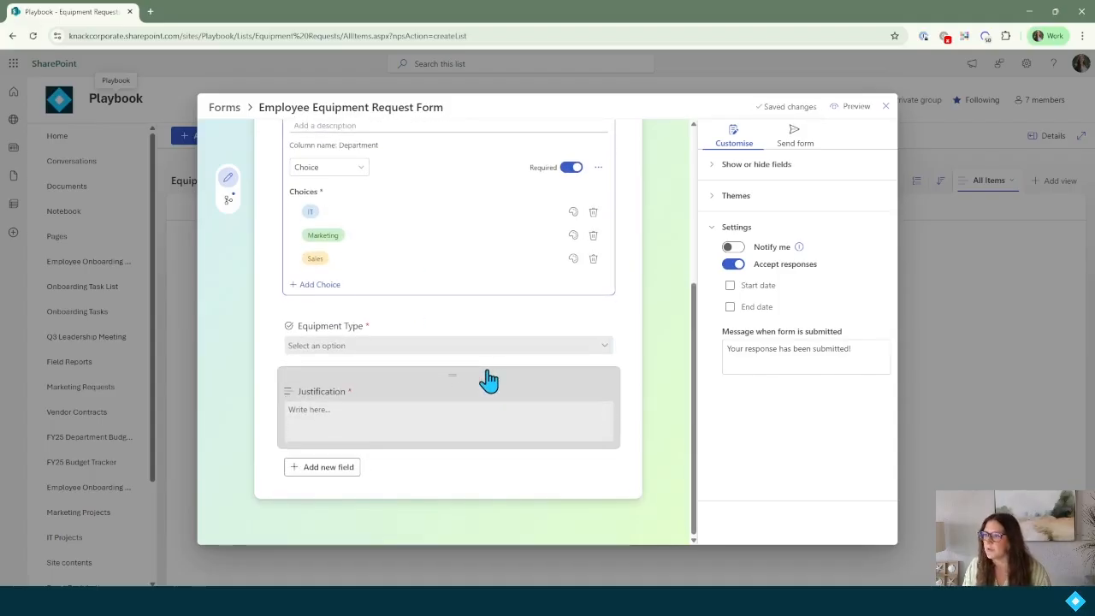
pyautogui.scroll(1, 376, 329)
pyautogui.scroll(1, 364, 312)
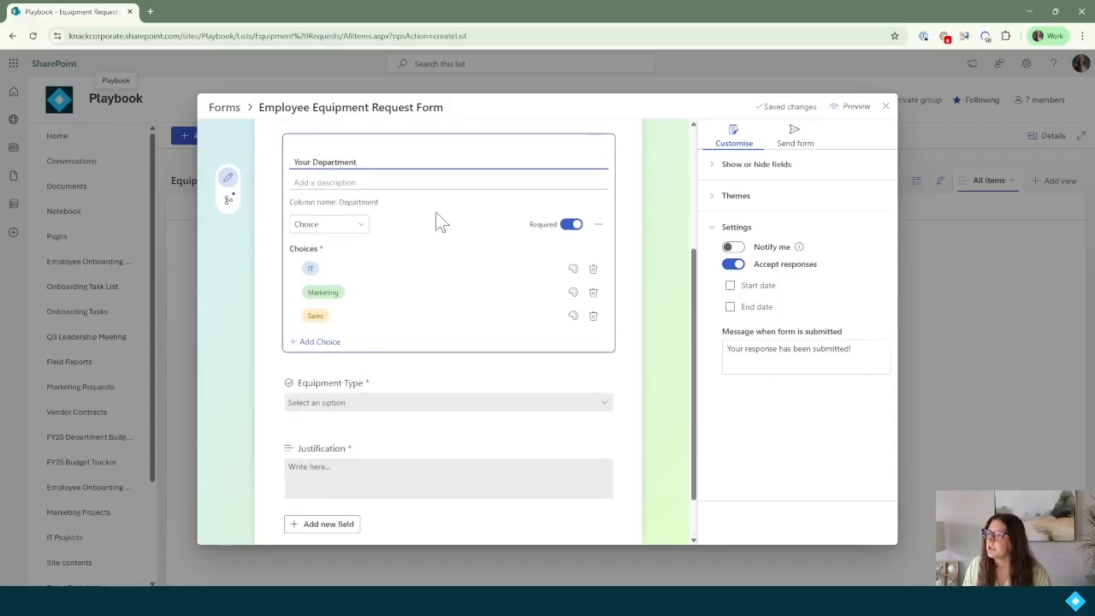
pyautogui.click(598, 224)
pyautogui.click(641, 265)
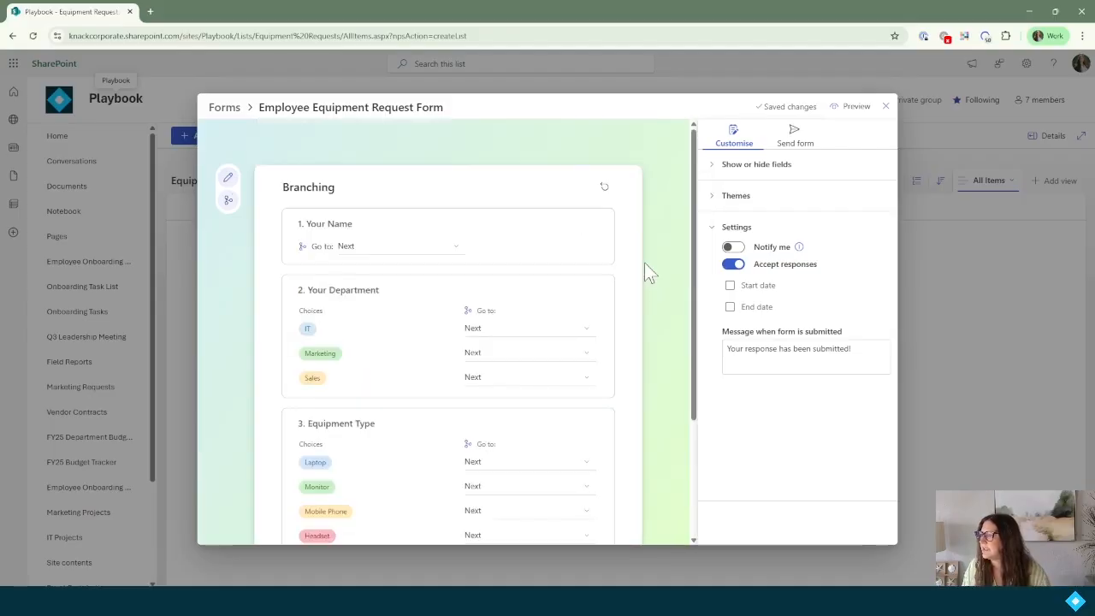
# Send respondents who choose IT straight to 4. Justification.
pyautogui.scroll(-2, 575, 332)
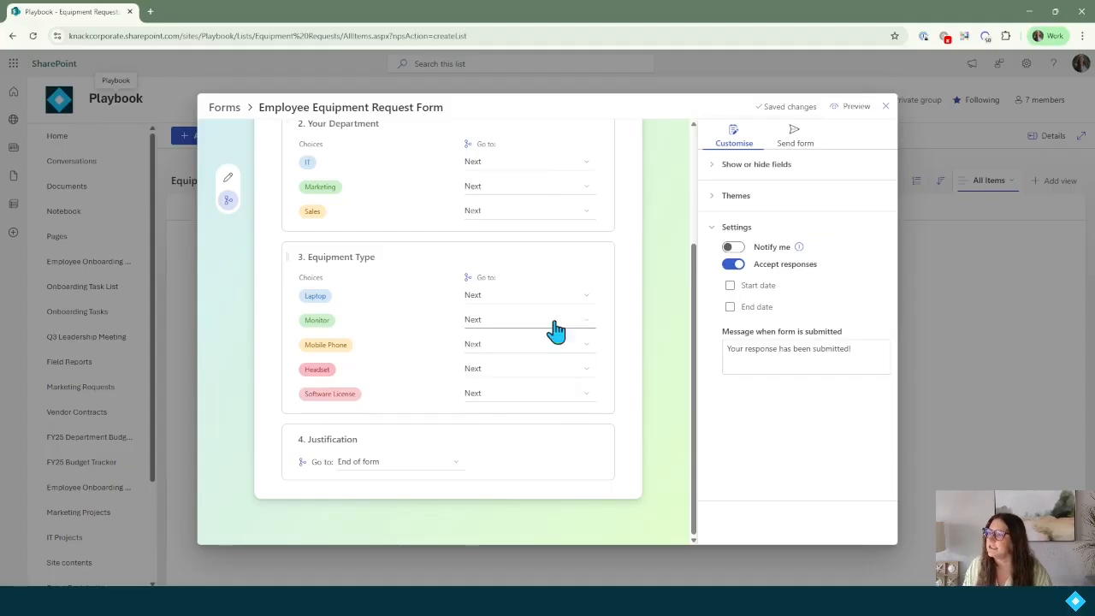
pyautogui.scroll(3, 575, 431)
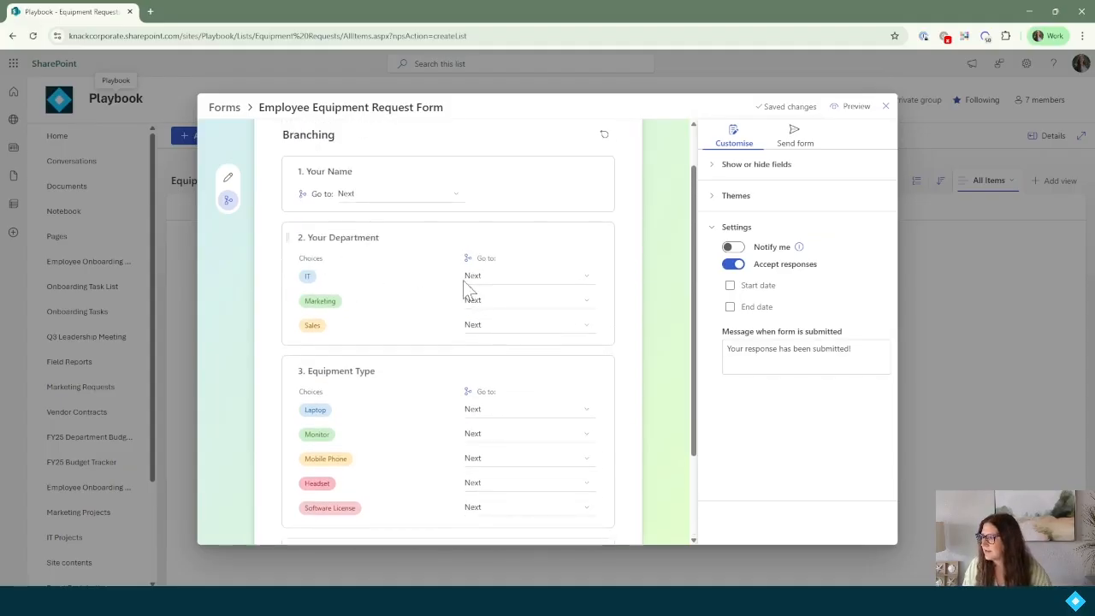
pyautogui.scroll(-3, 489, 333)
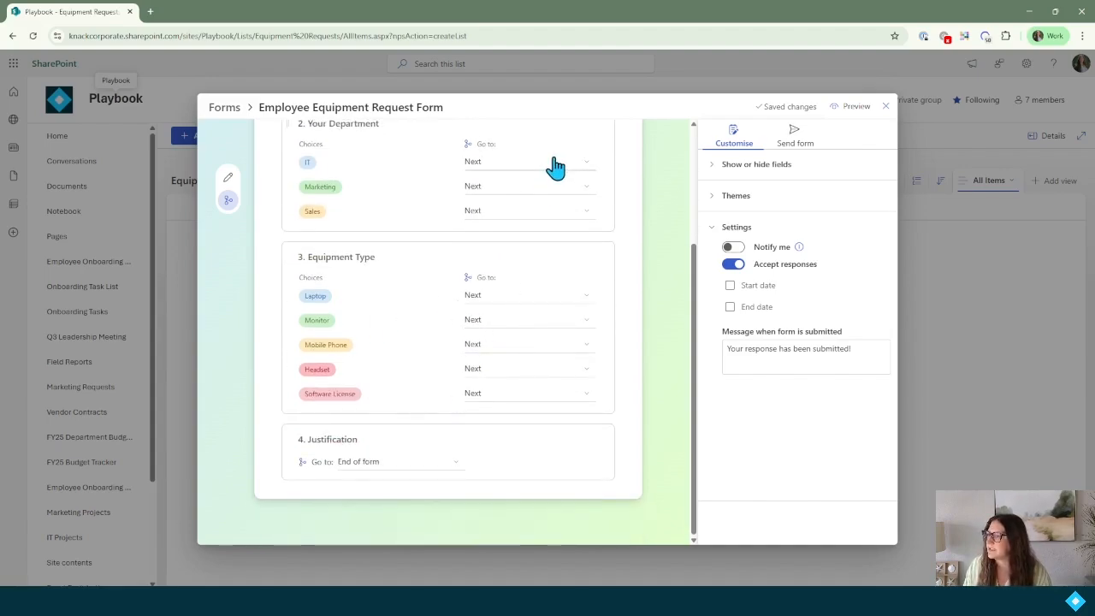
pyautogui.click(520, 162)
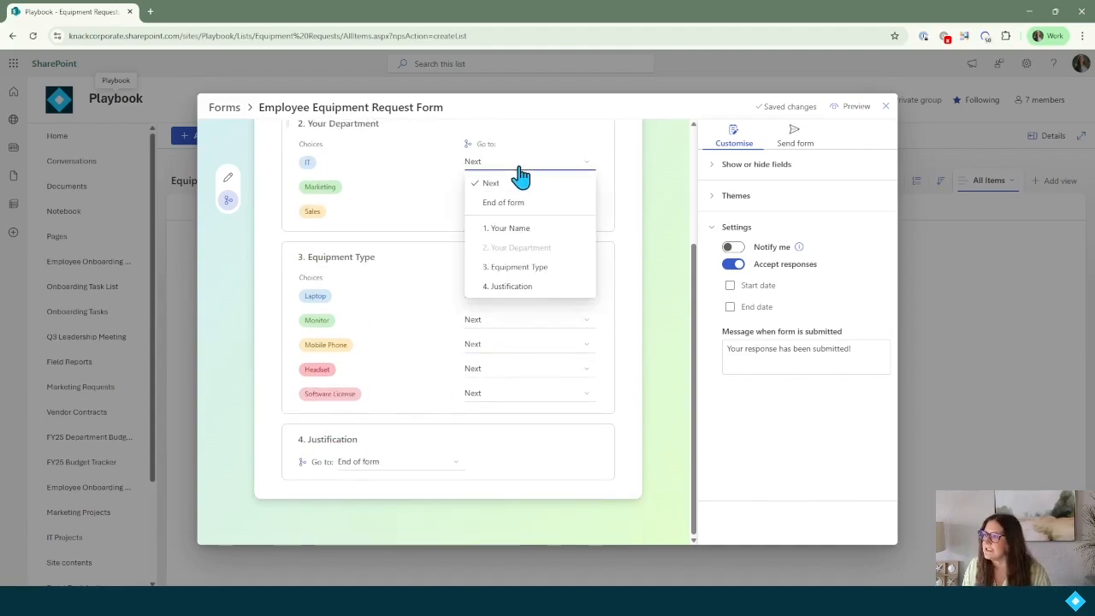
pyautogui.click(524, 291)
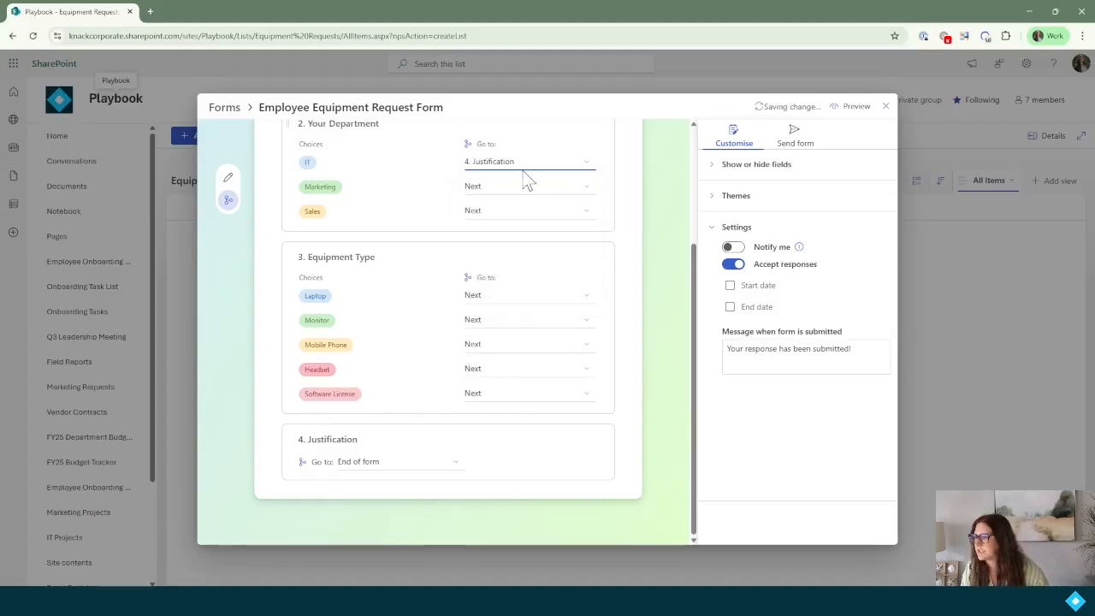
pyautogui.scroll(2, 526, 254)
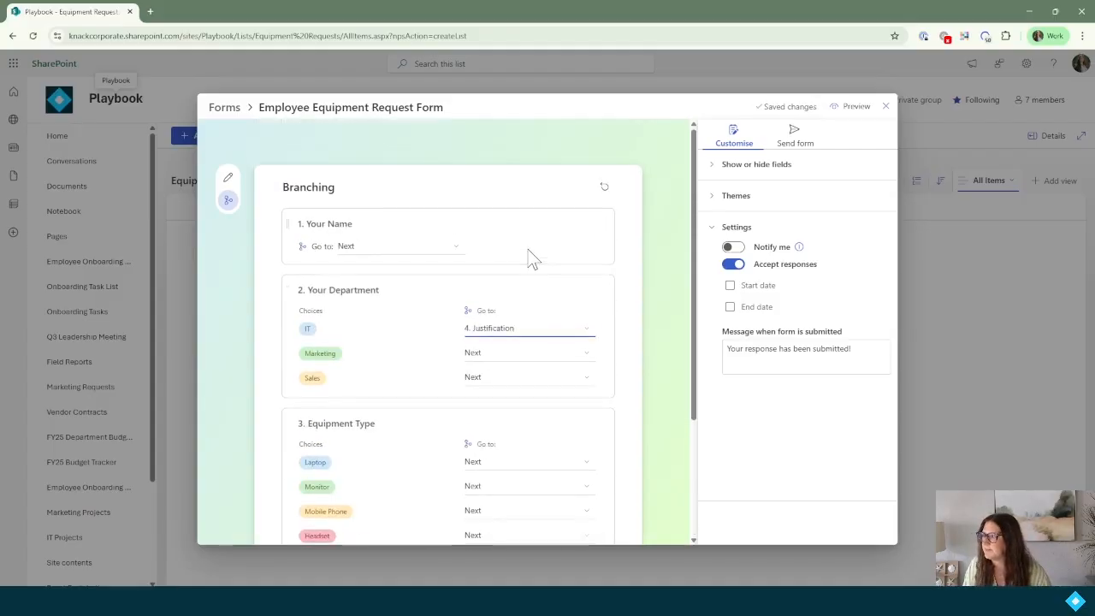
# Copy the form's response link, shareable with anyone in Knack Training.
pyautogui.click(804, 145)
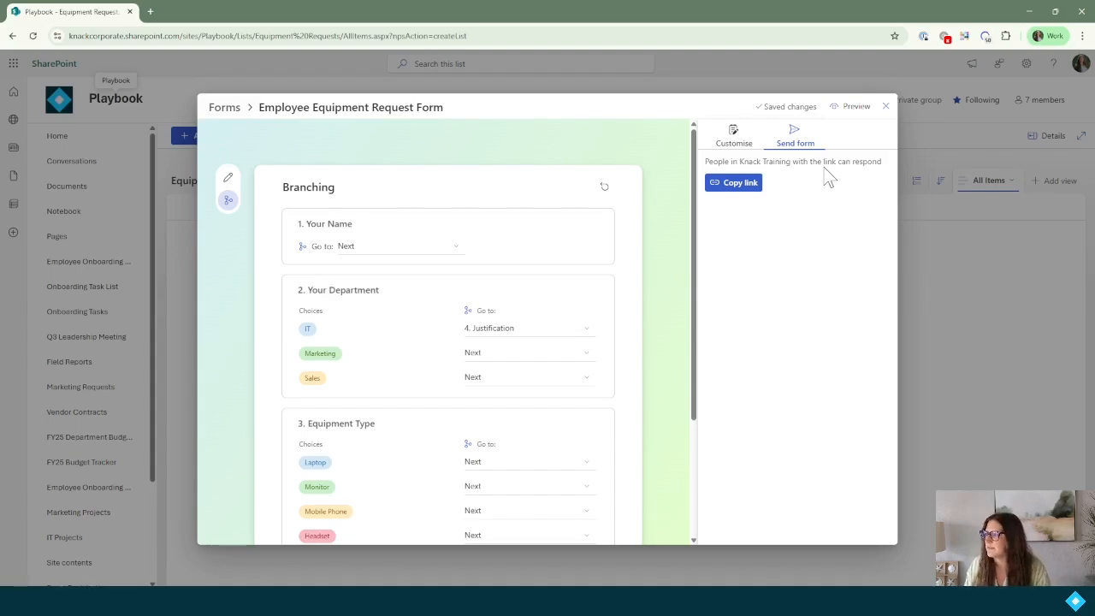
pyautogui.click(735, 188)
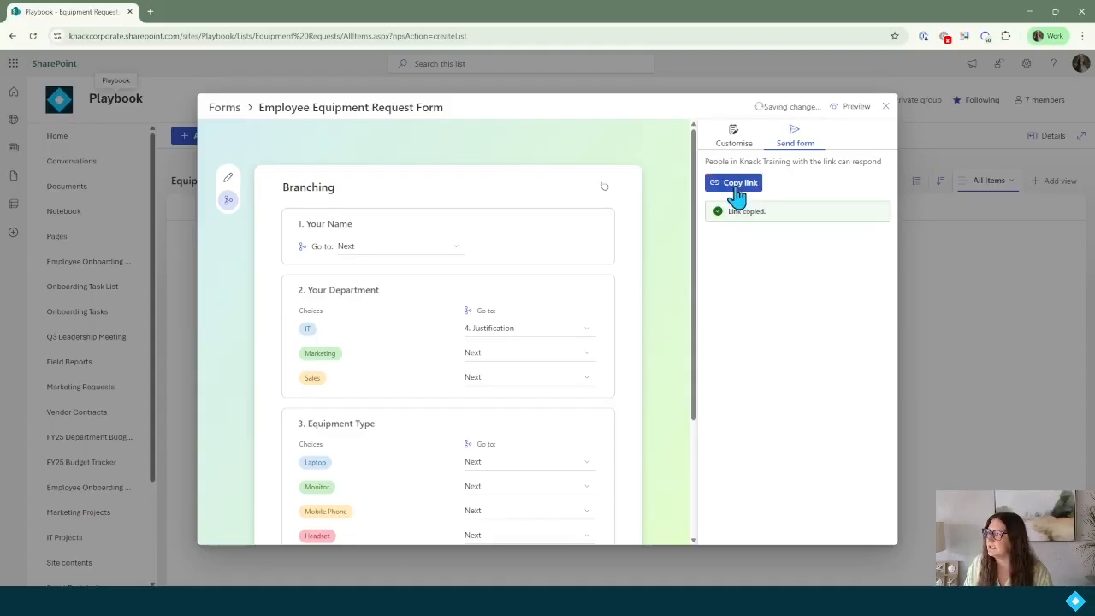
# Load the copied form link in a new browser tab.
pyautogui.click(149, 12)
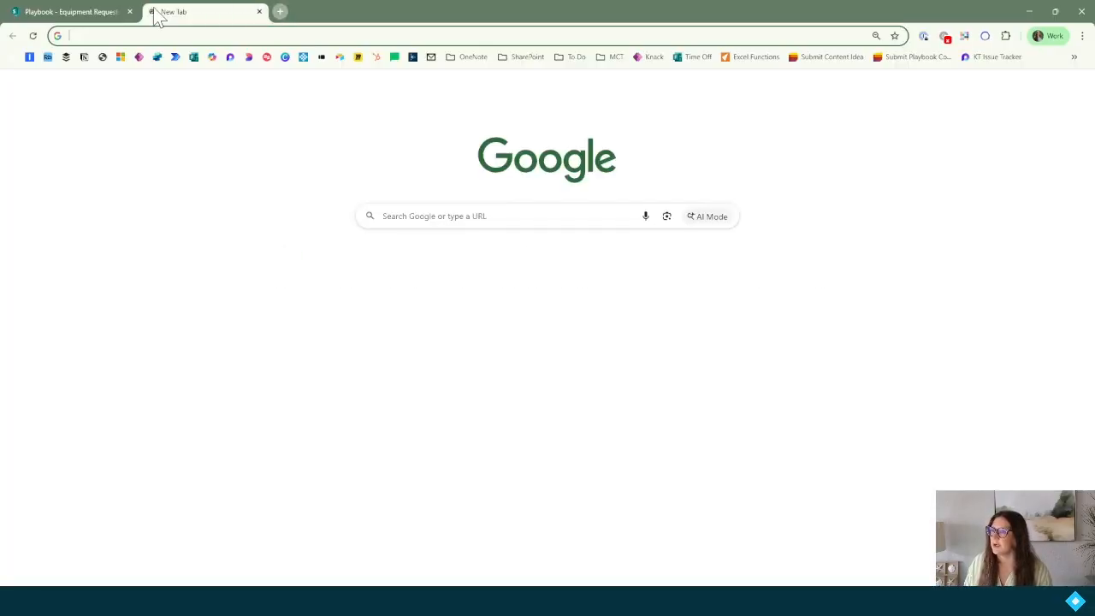
pyautogui.hotkey('ctrl', 'v')
pyautogui.press('Return')
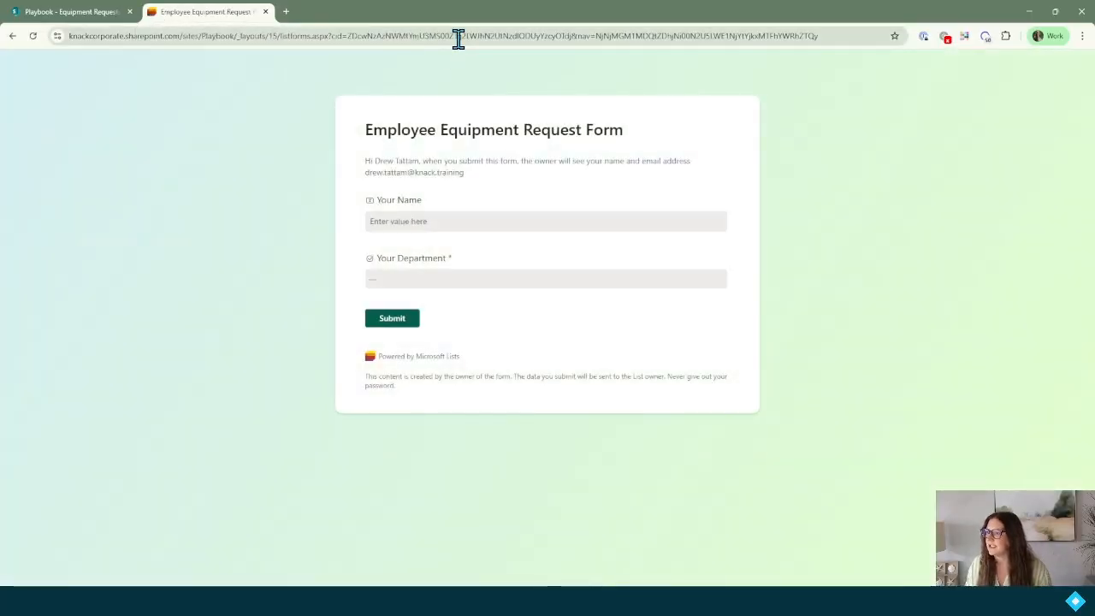
# Enter the requester's name and set Department to Marketing, briefly testing IT.
pyautogui.click(451, 224)
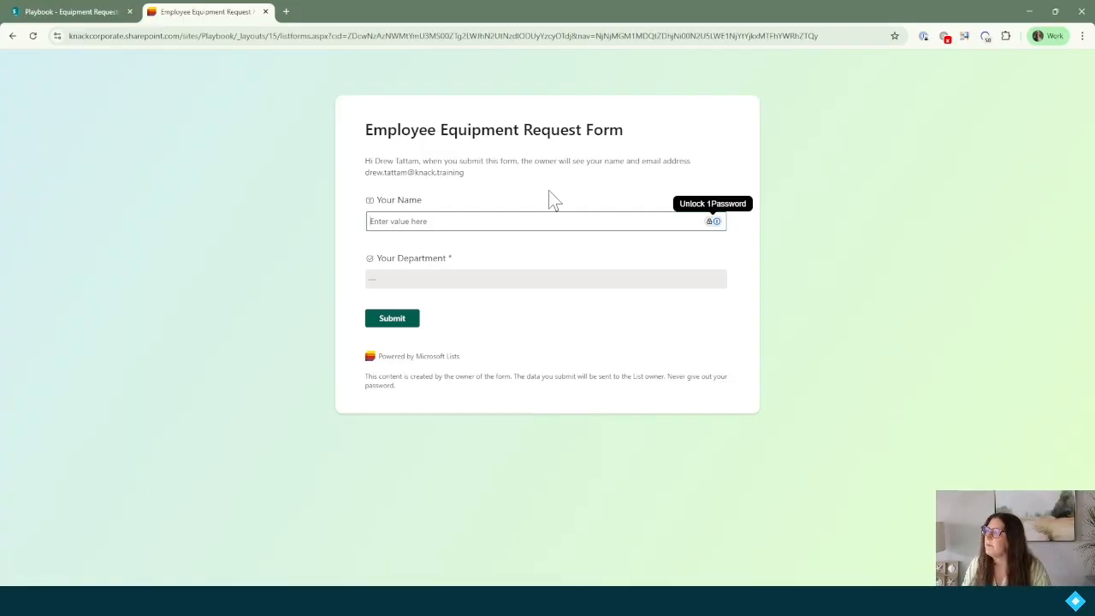
pyautogui.click(416, 222)
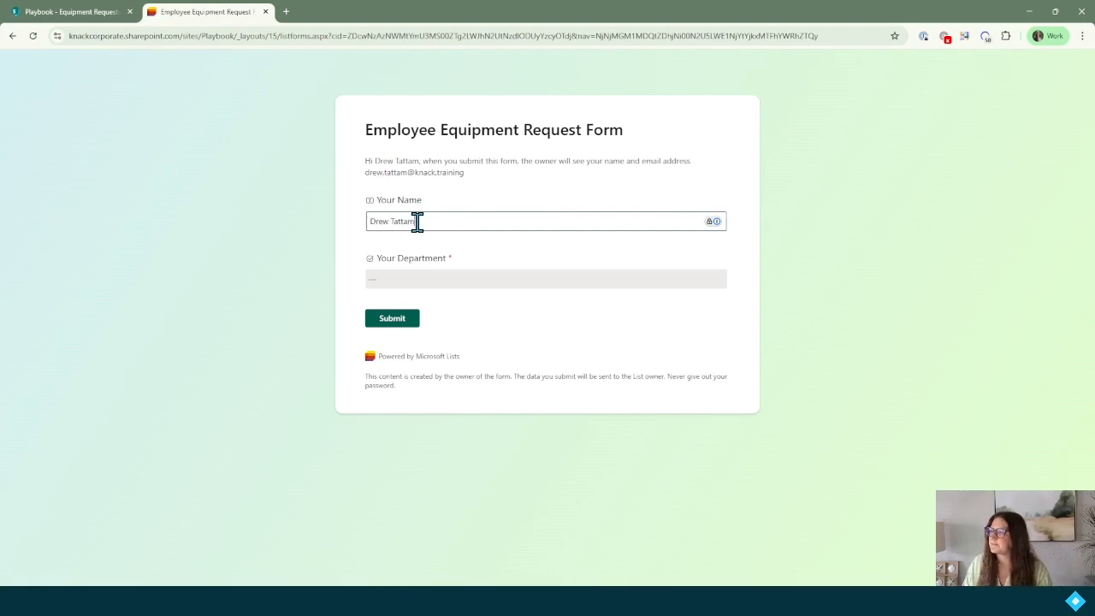
pyautogui.click(469, 279)
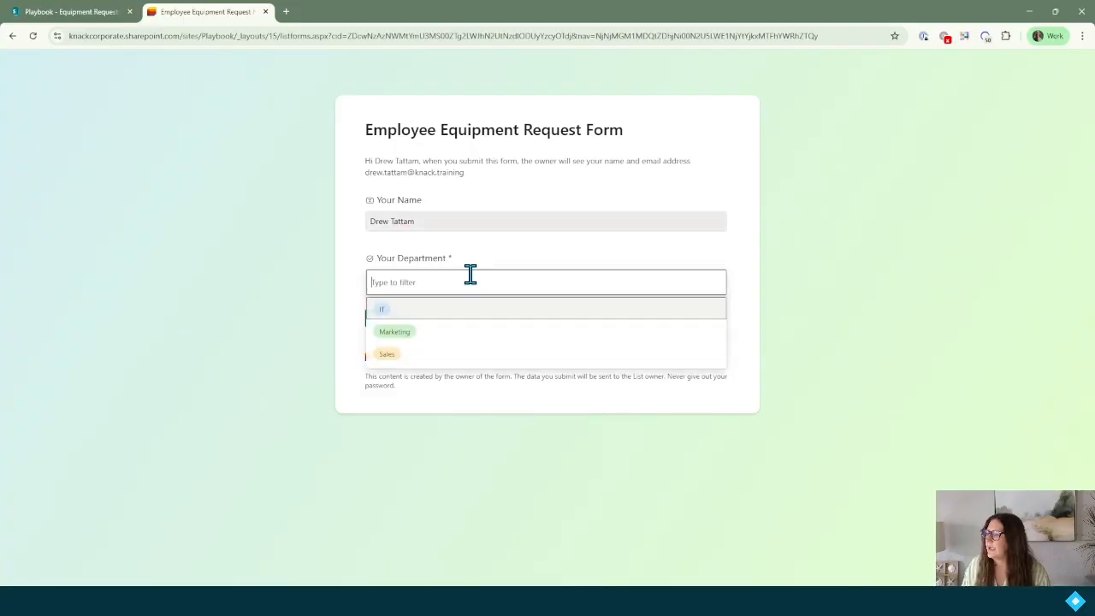
pyautogui.click(451, 338)
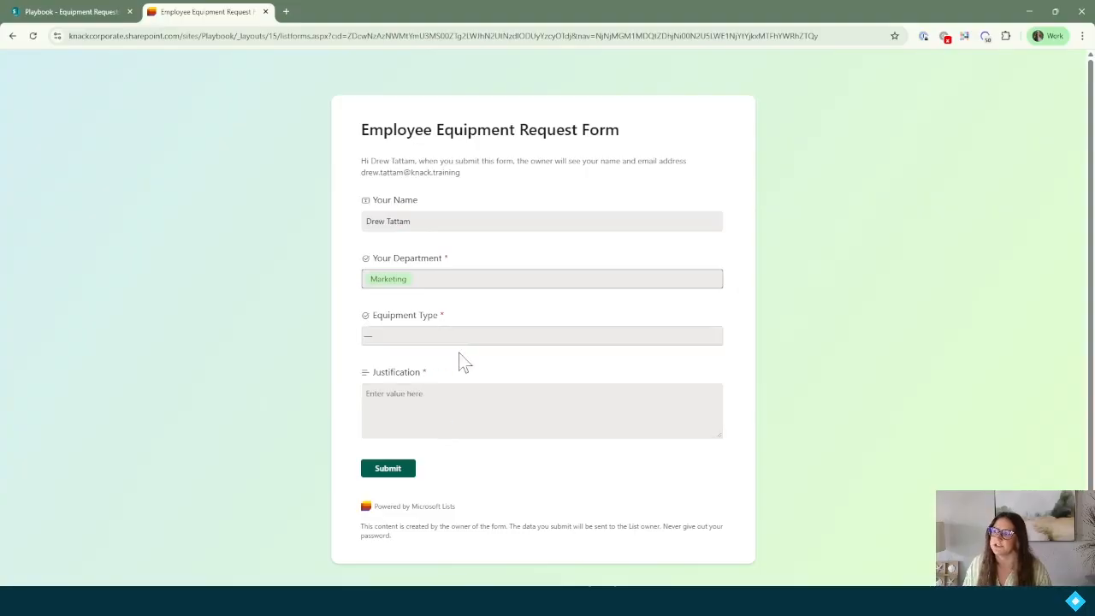
pyautogui.click(484, 282)
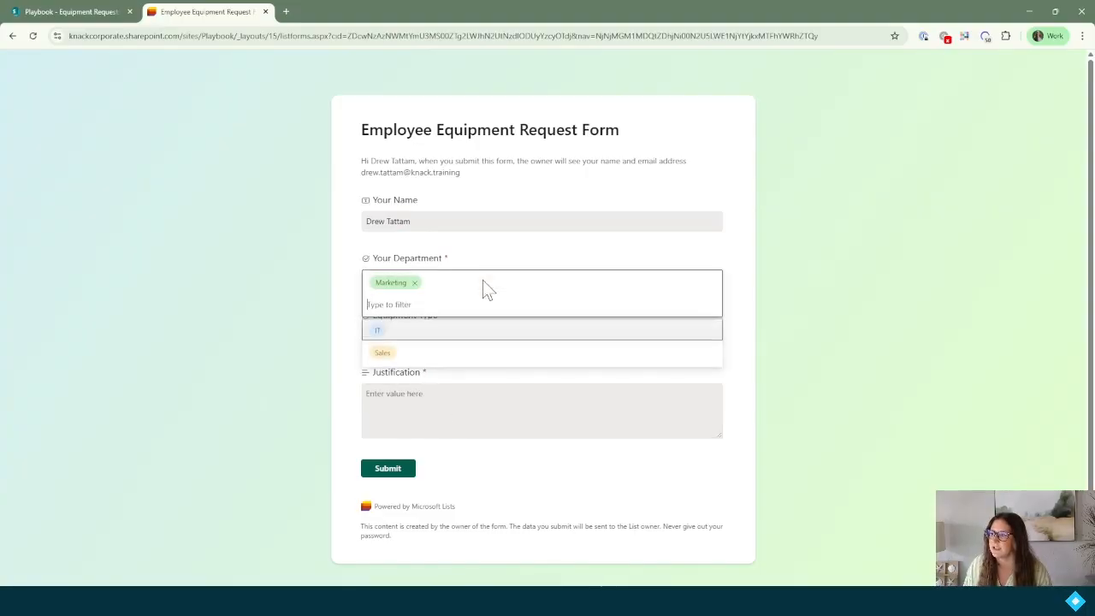
pyautogui.click(458, 328)
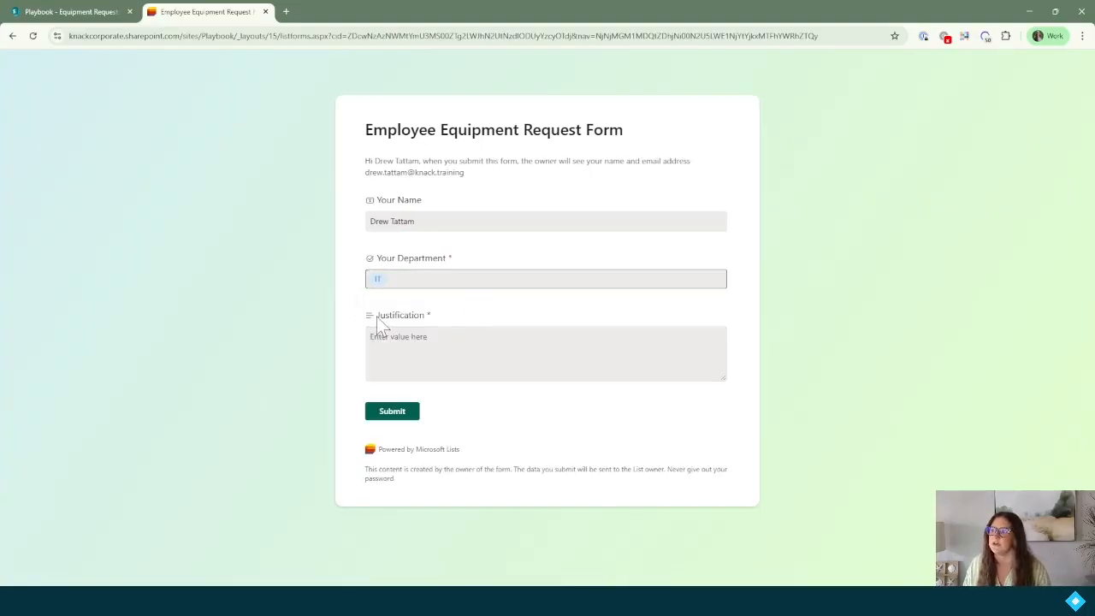
pyautogui.click(477, 286)
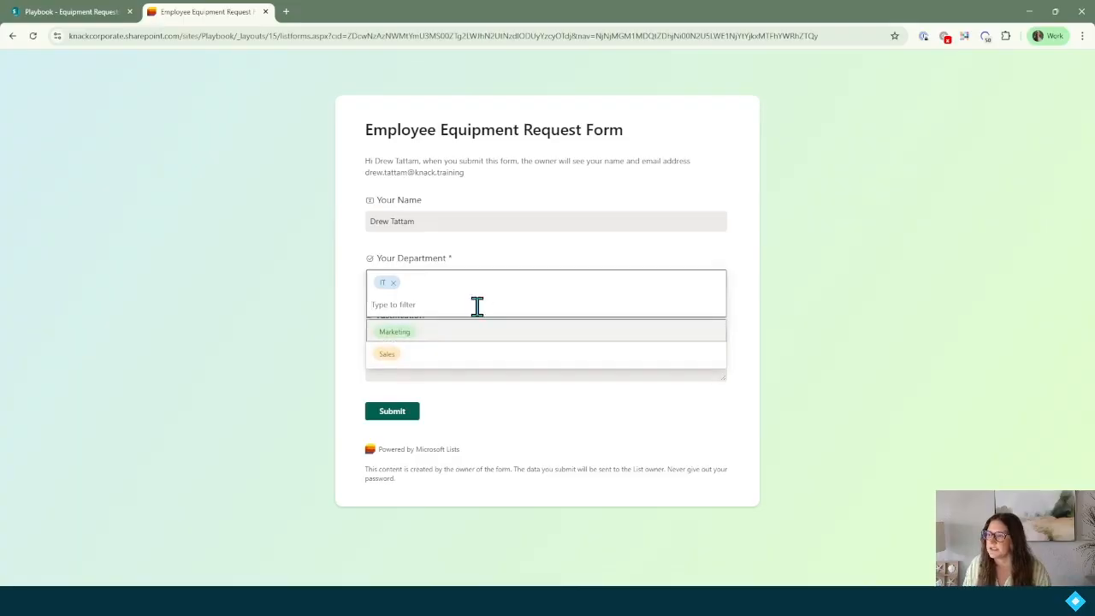
pyautogui.click(469, 331)
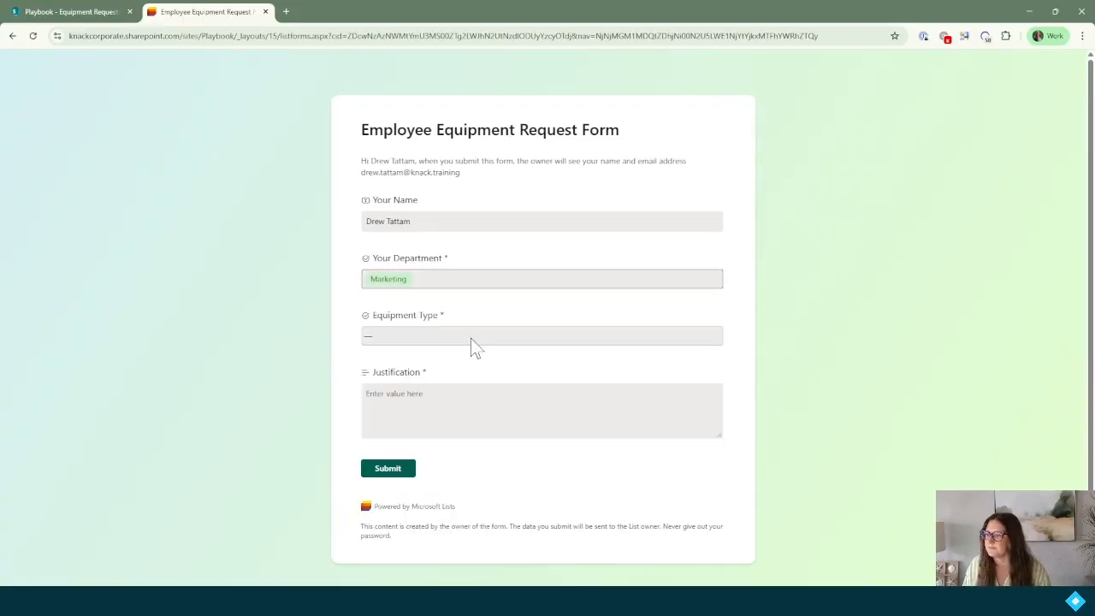
# Choose Monitor, give the justification 'Mine is broken', and submit the request.
pyautogui.click(397, 334)
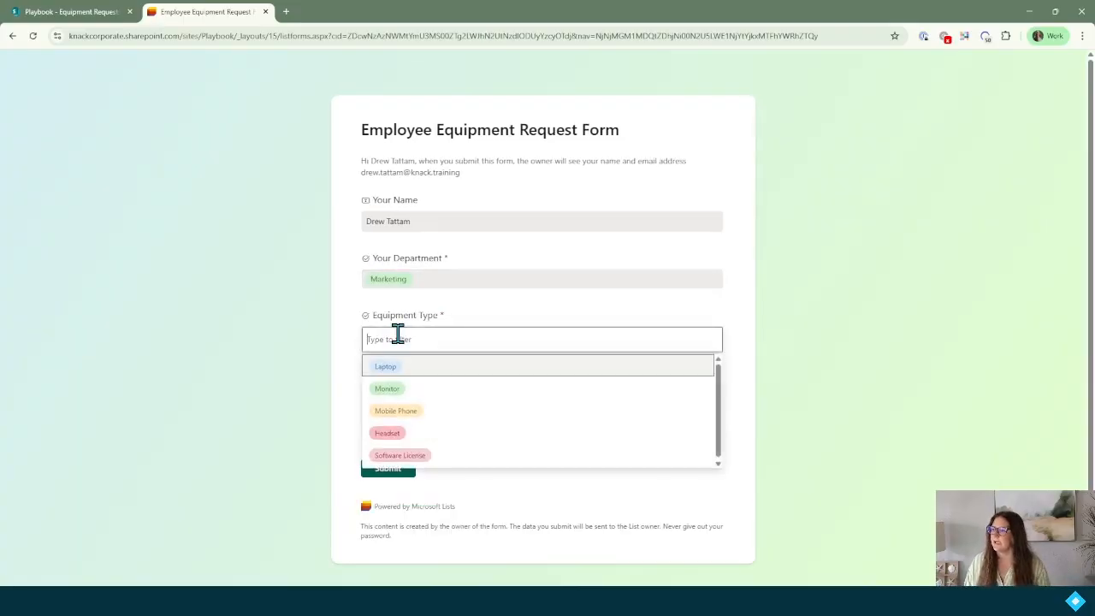
pyautogui.click(495, 391)
pyautogui.click(461, 391)
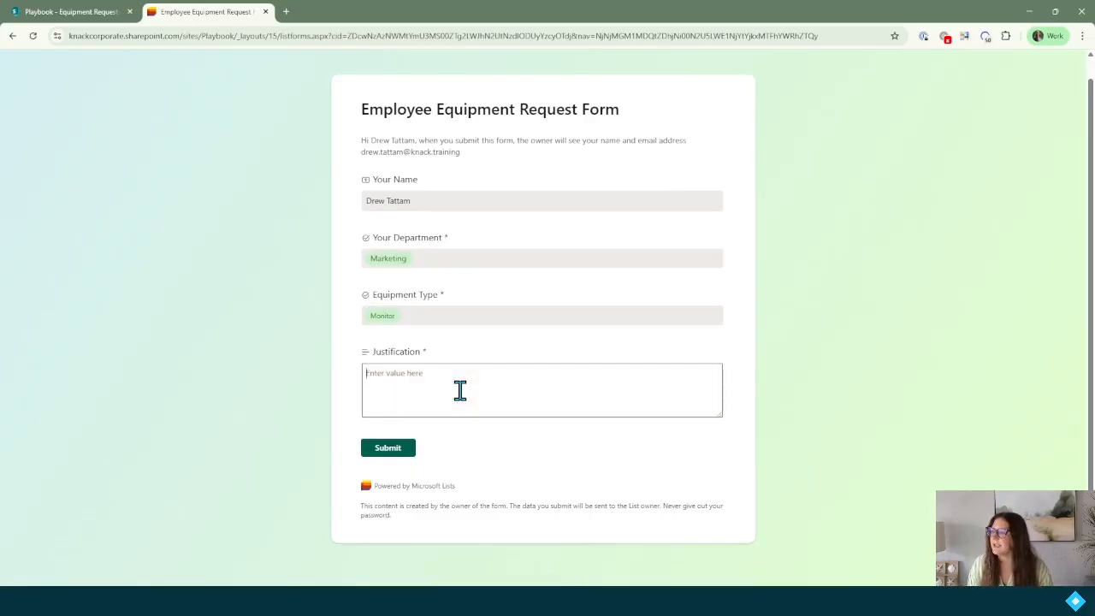
pyautogui.write('Mine is broken')
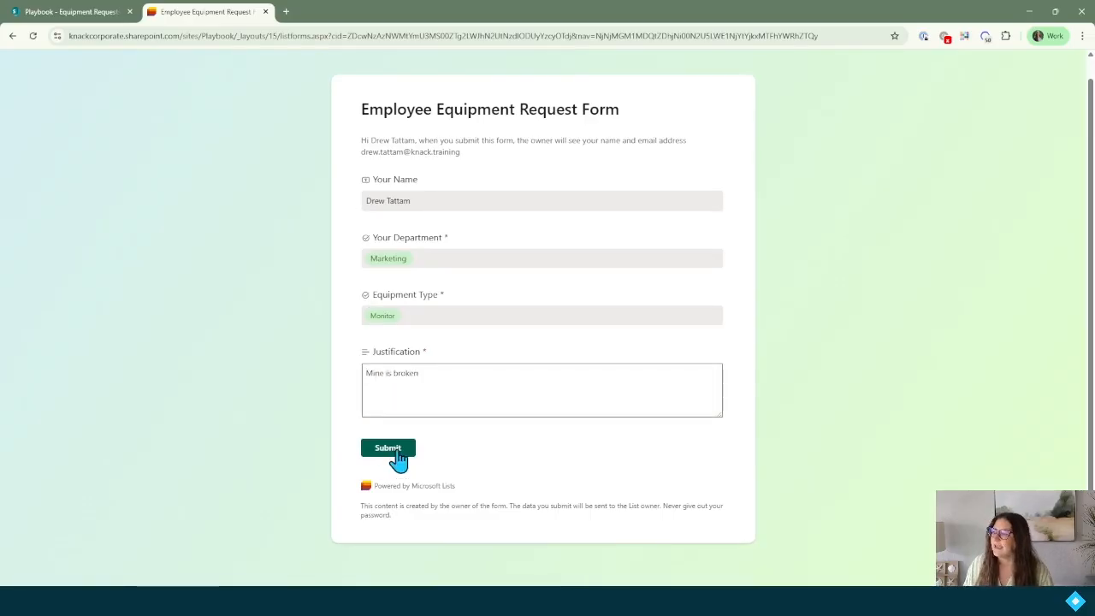
pyautogui.click(397, 450)
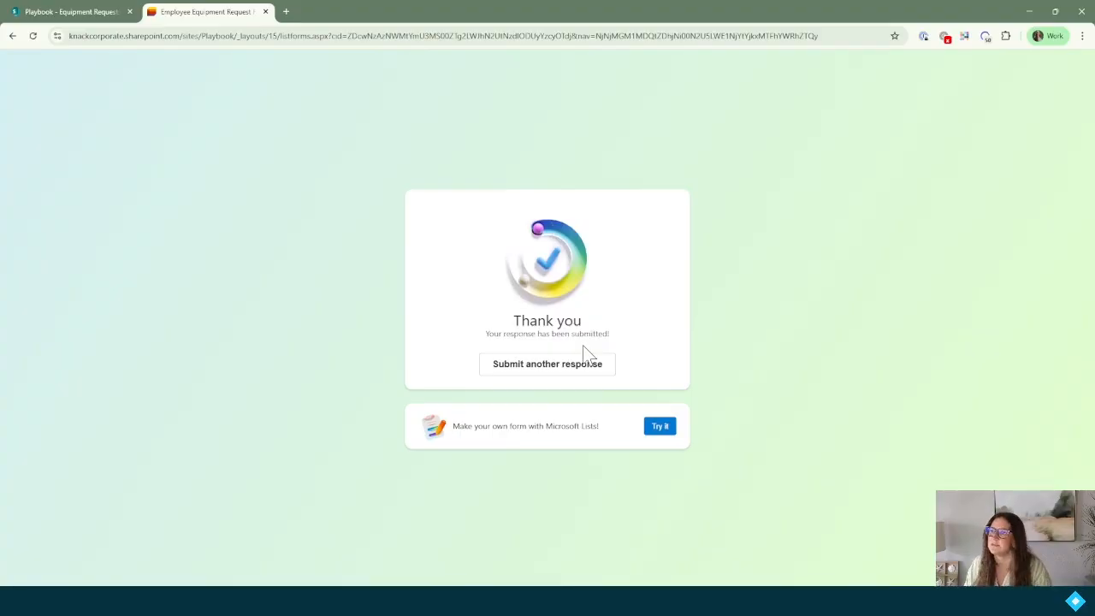
# Close the form editor, refresh the list to show the test row, and open Requested Date's menu.
pyautogui.click(83, 14)
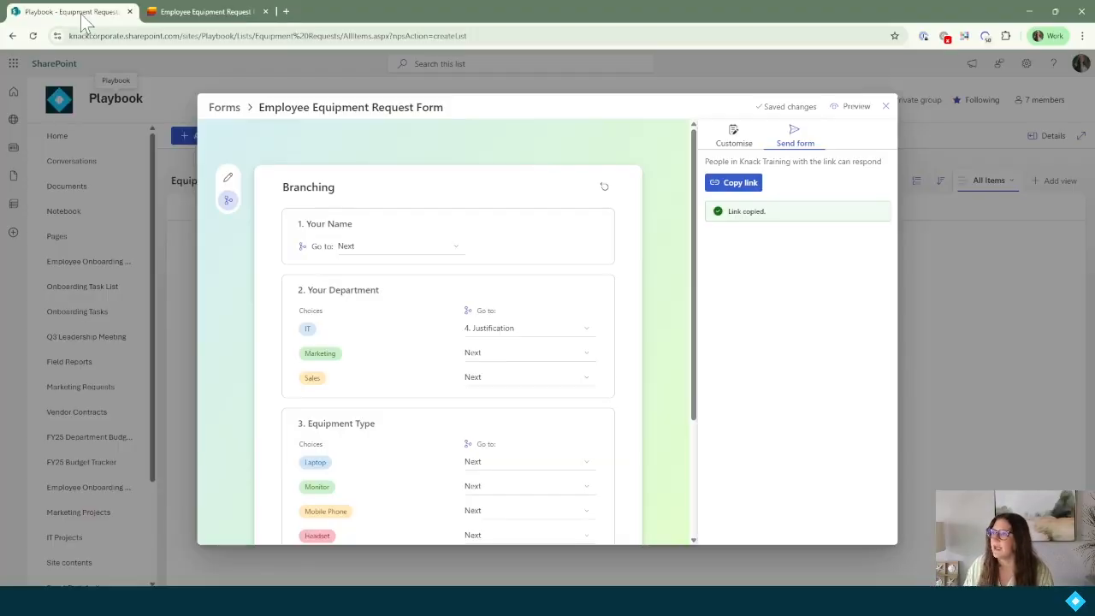
pyautogui.click(886, 106)
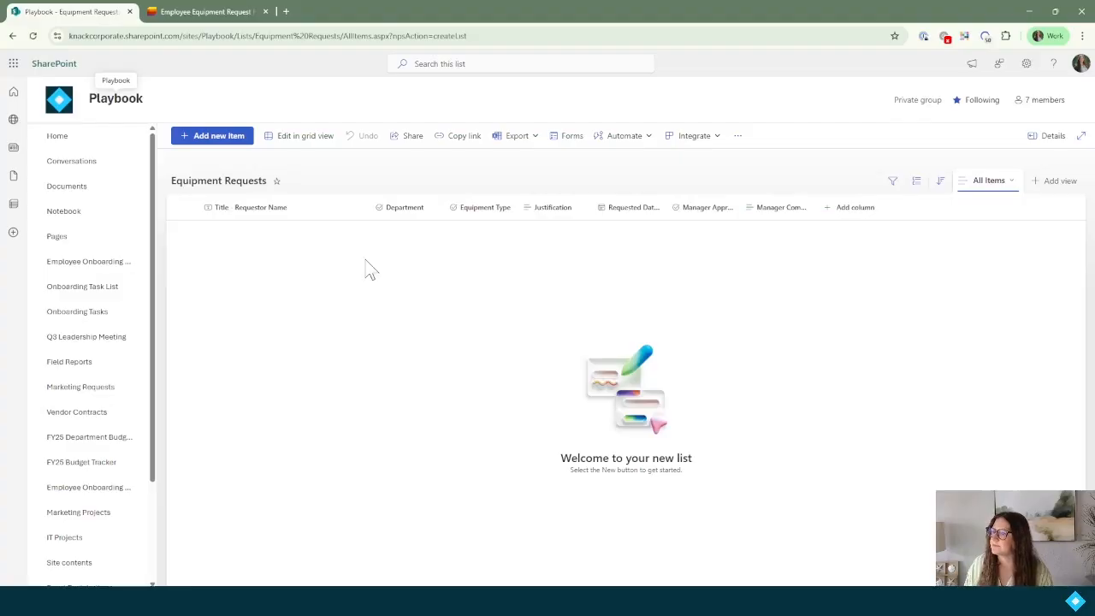
pyautogui.click(34, 36)
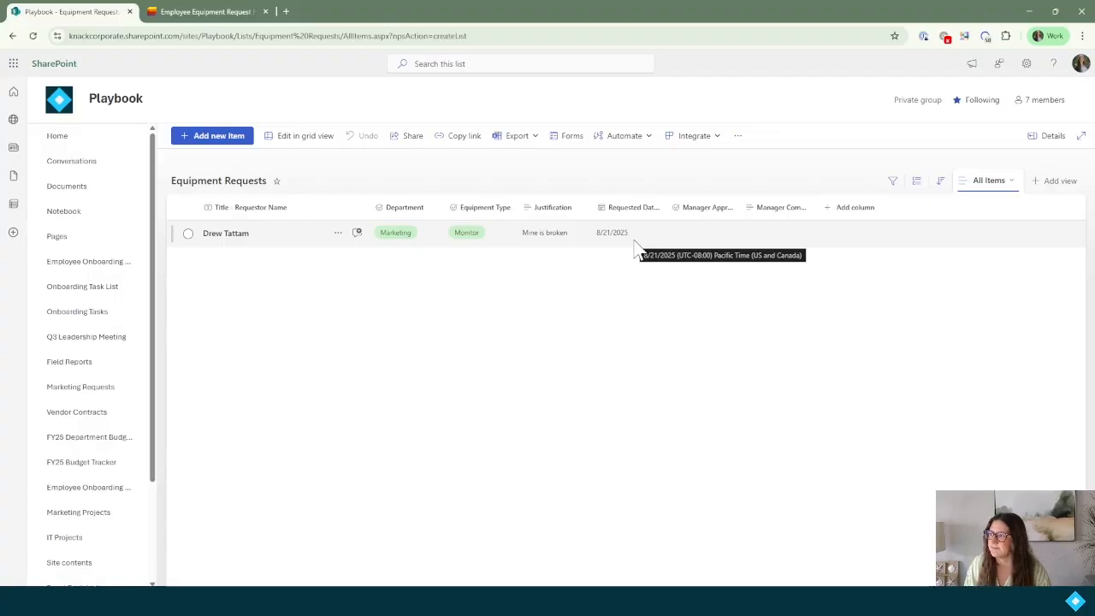
pyautogui.click(657, 216)
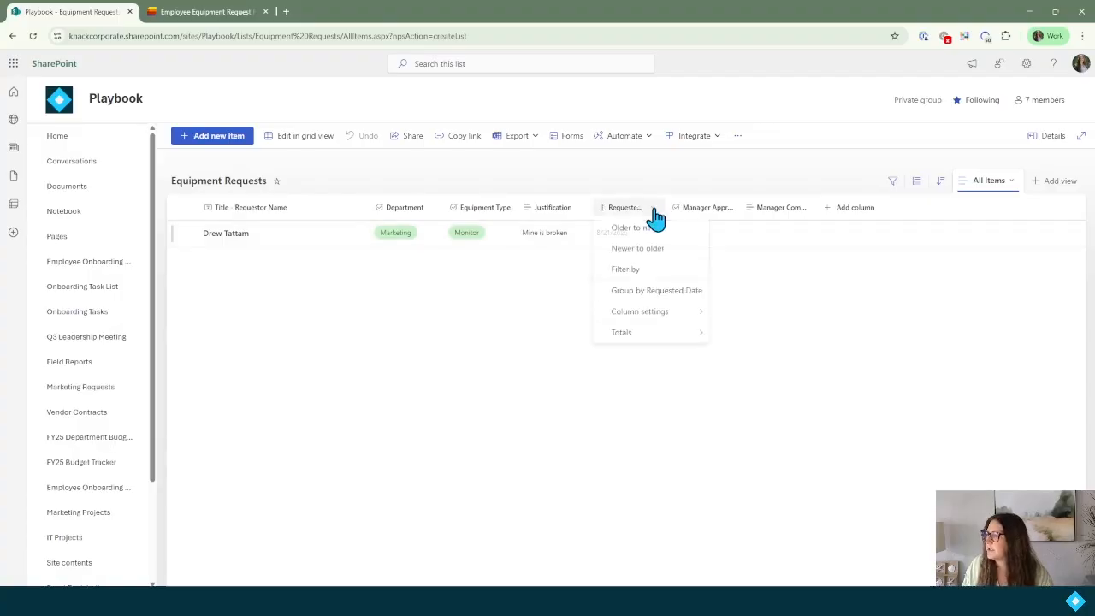
# Edit the Requested Date column, keep its default as Today's date, and save.
pyautogui.moveTo(661, 315)
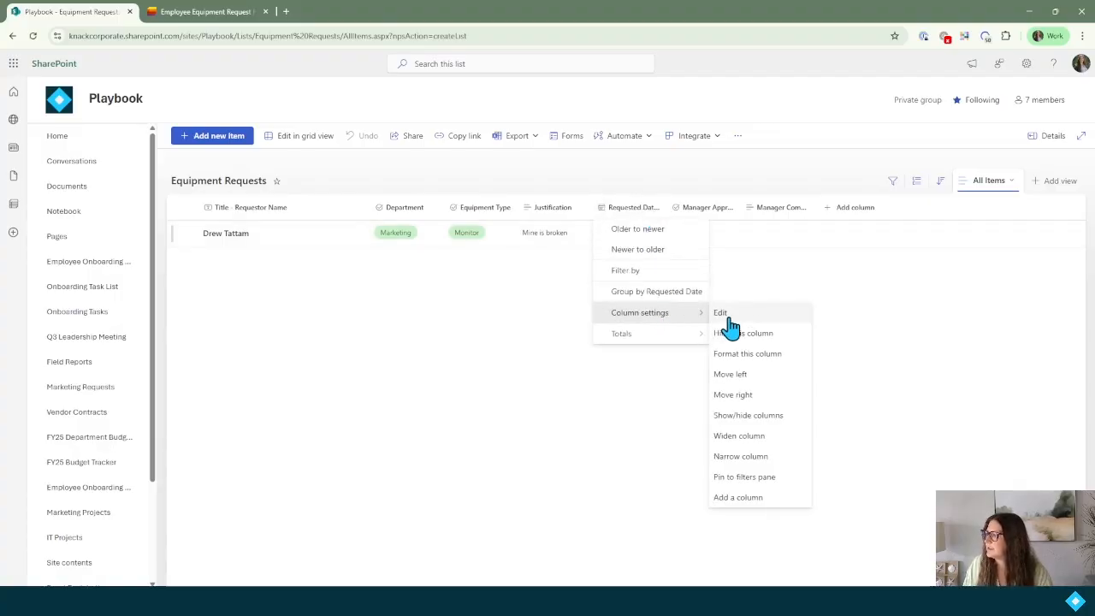
pyautogui.click(757, 317)
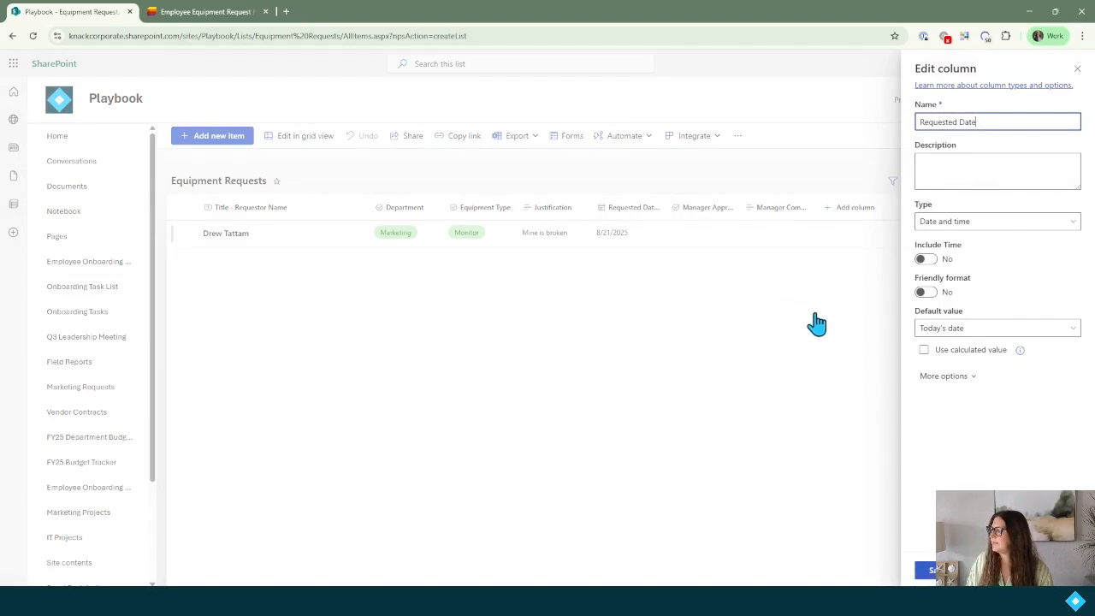
pyautogui.click(974, 334)
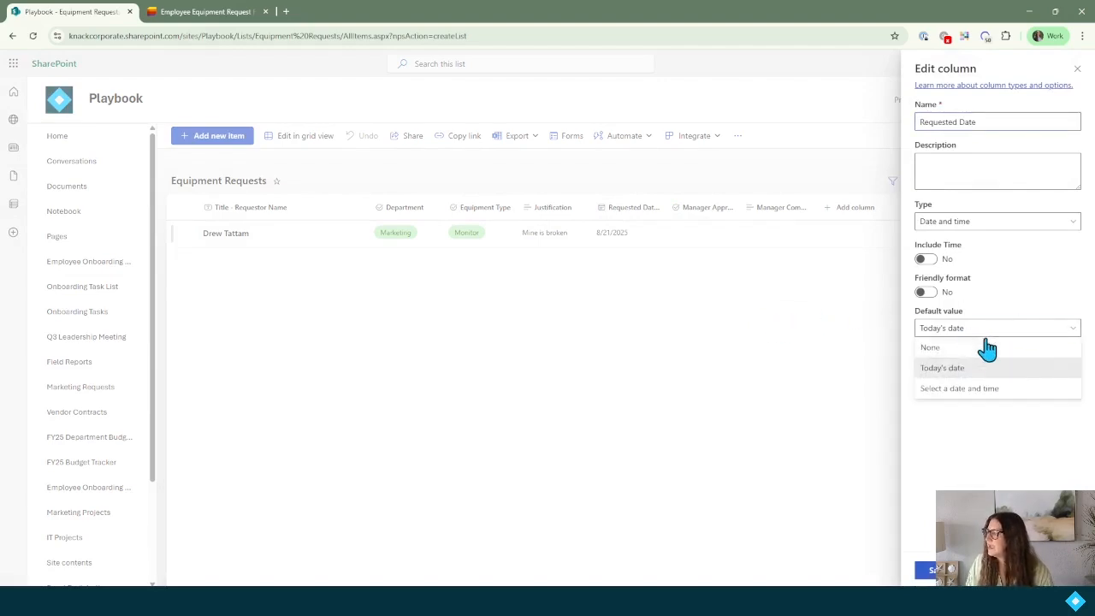
pyautogui.click(1013, 449)
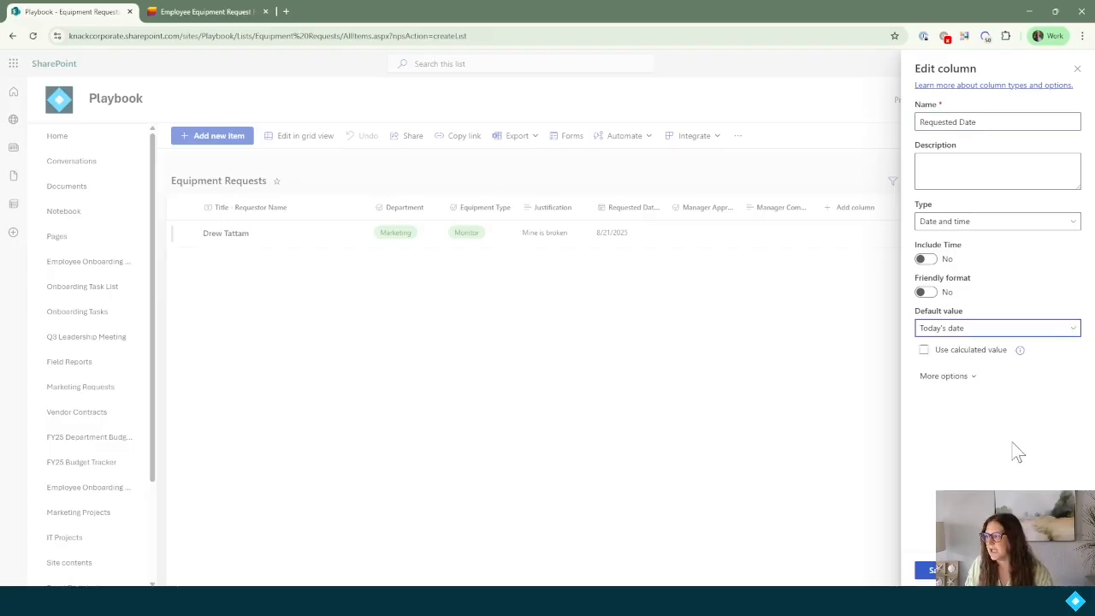
pyautogui.click(929, 570)
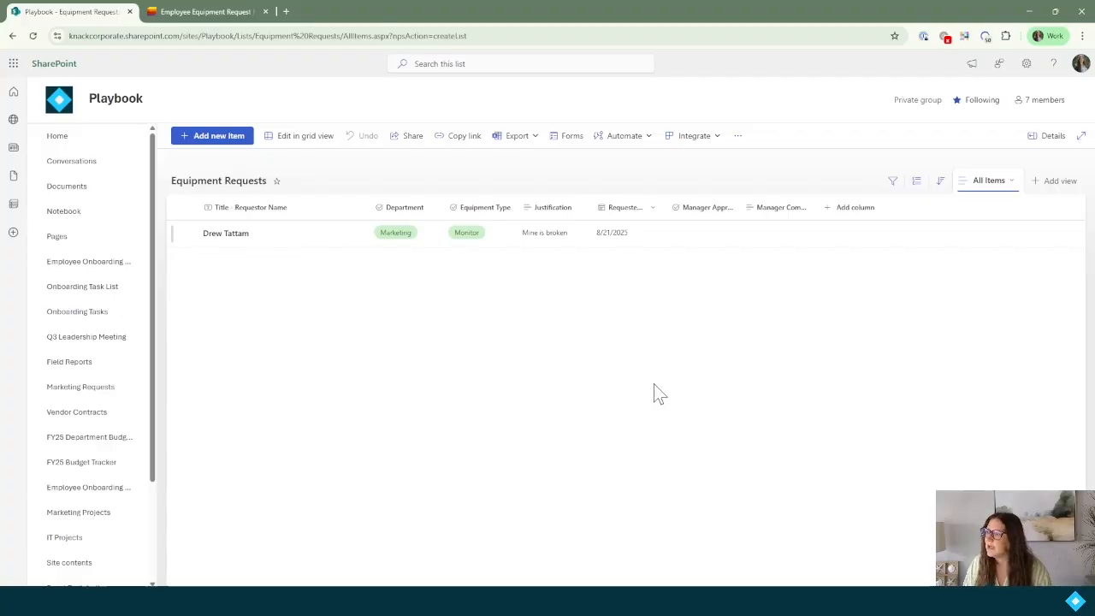
# Look through the Add column types to Lookup, then go to the Playbook site home page.
pyautogui.click(831, 214)
pyautogui.scroll(-2, 902, 329)
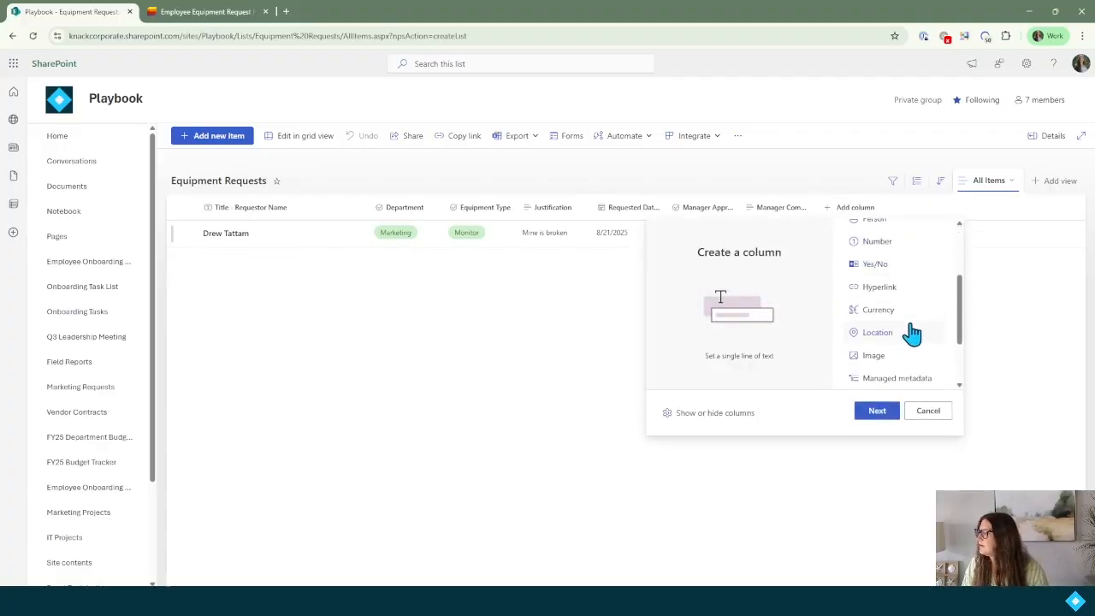
pyautogui.scroll(-1, 911, 342)
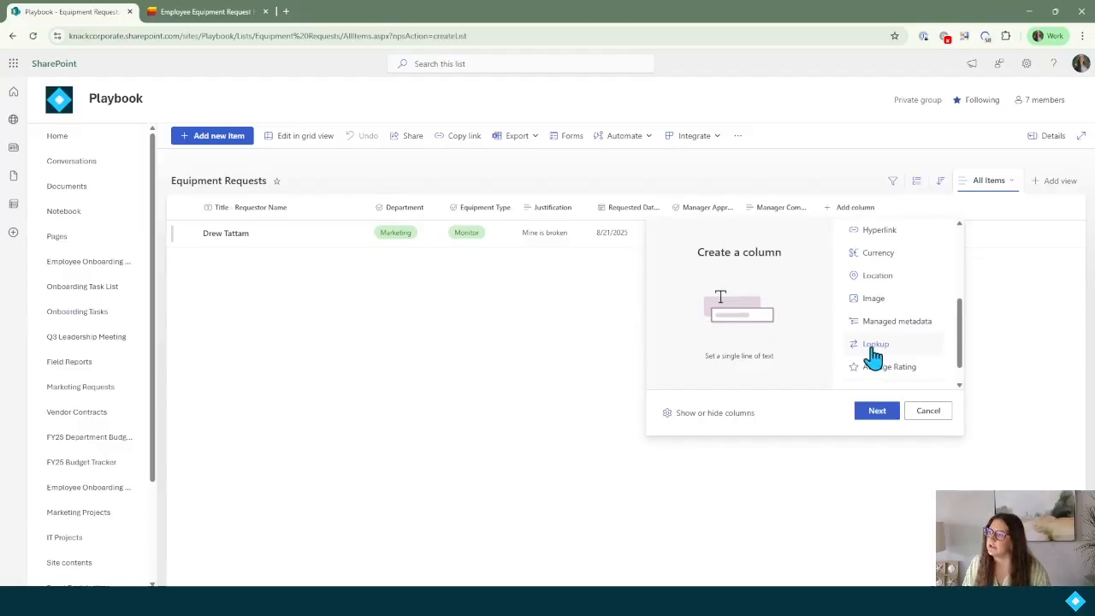
pyautogui.click(873, 353)
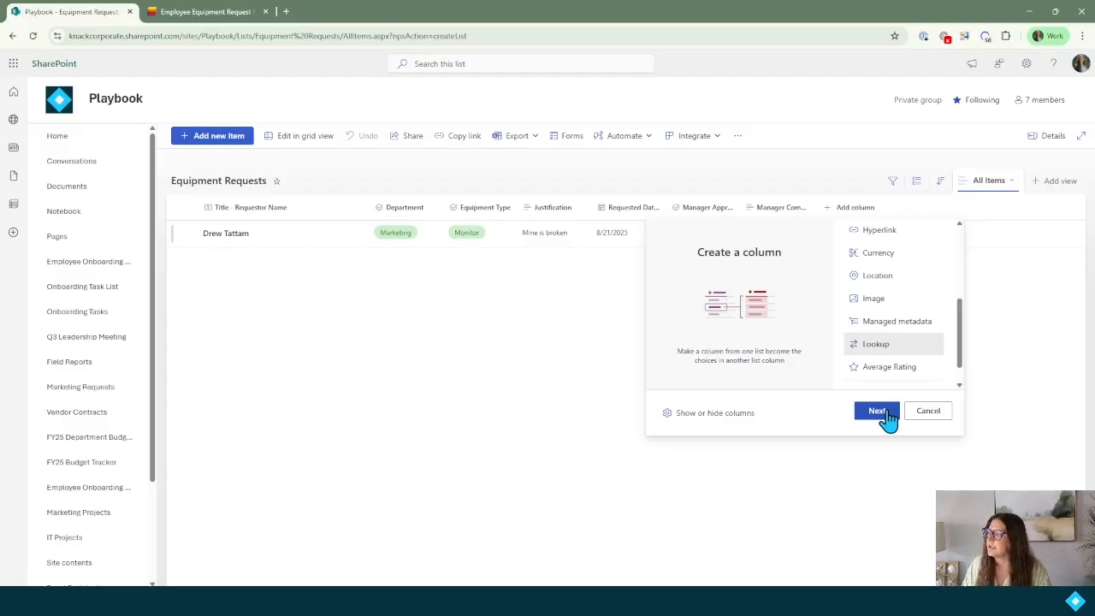
pyautogui.click(75, 139)
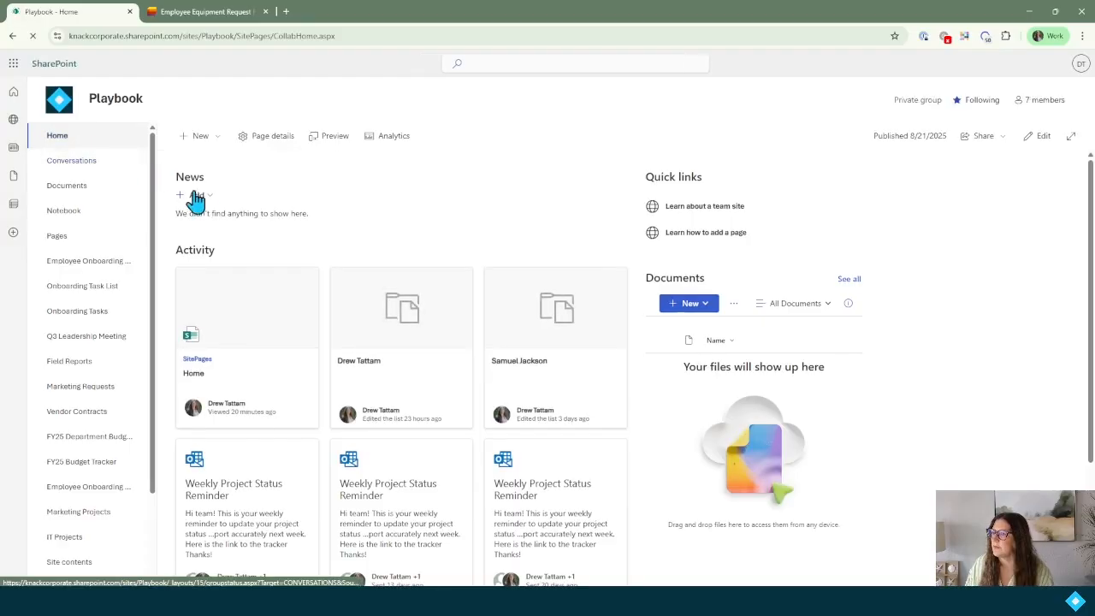
# Create a blank list named 'Equipment Details'.
pyautogui.click(203, 136)
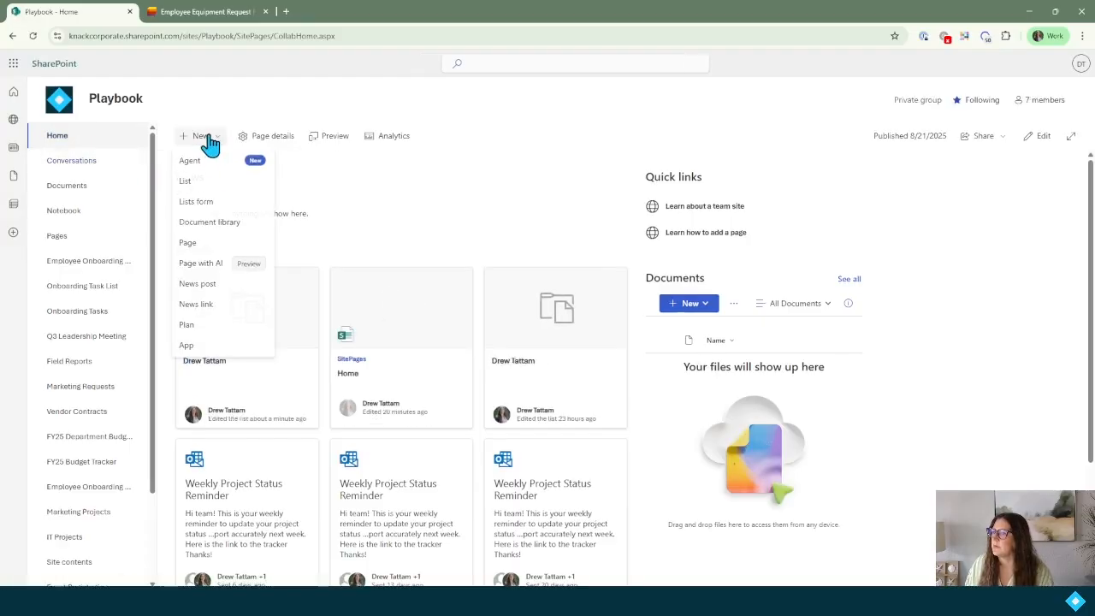
pyautogui.click(214, 182)
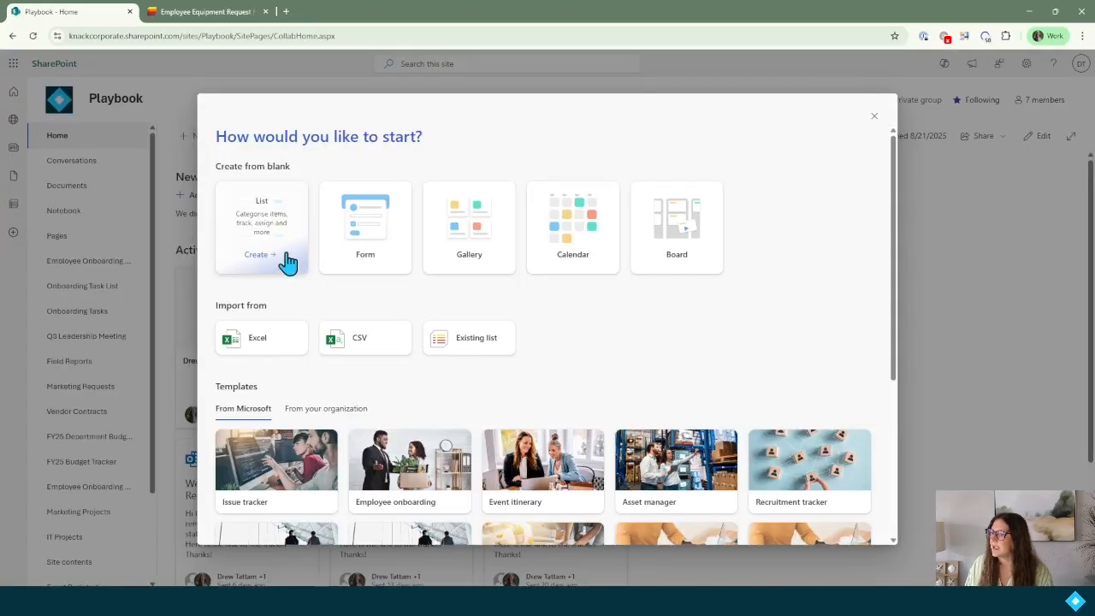
pyautogui.click(251, 250)
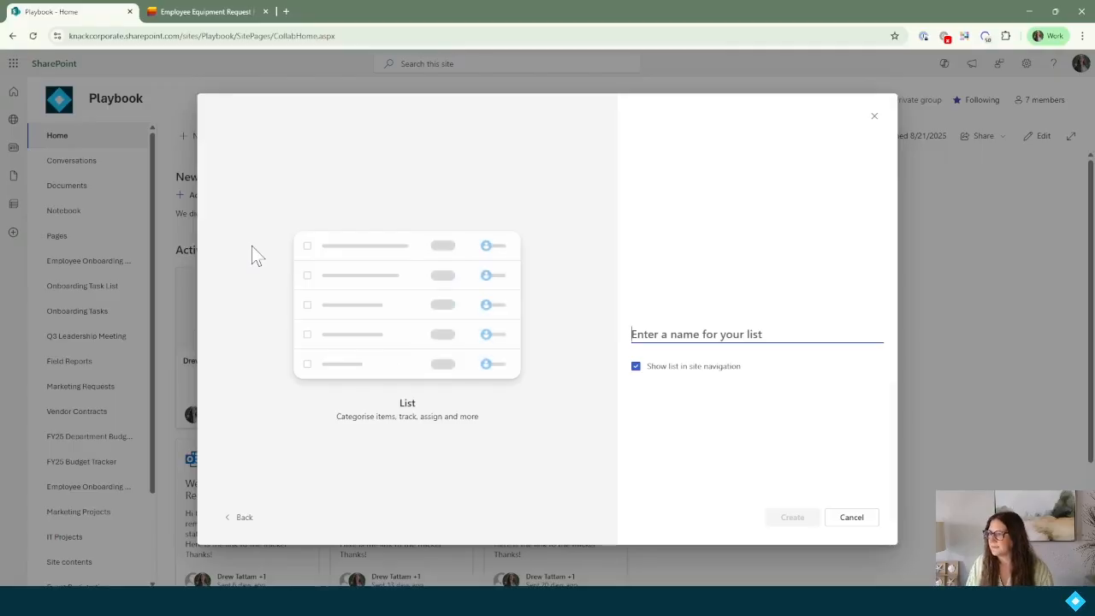
pyautogui.write('Eq')
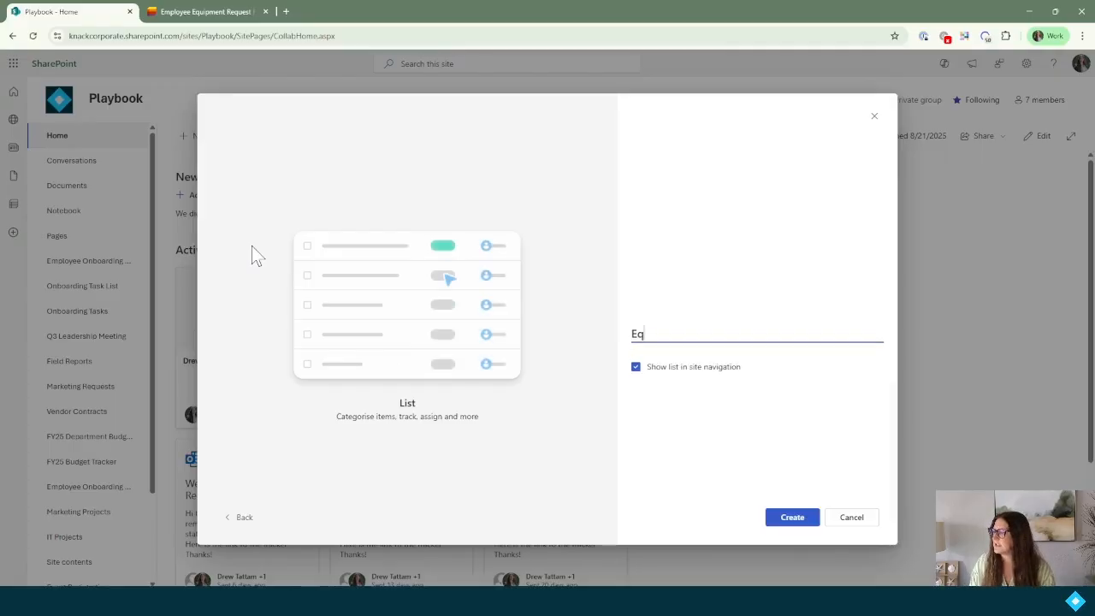
pyautogui.write('uipment Details')
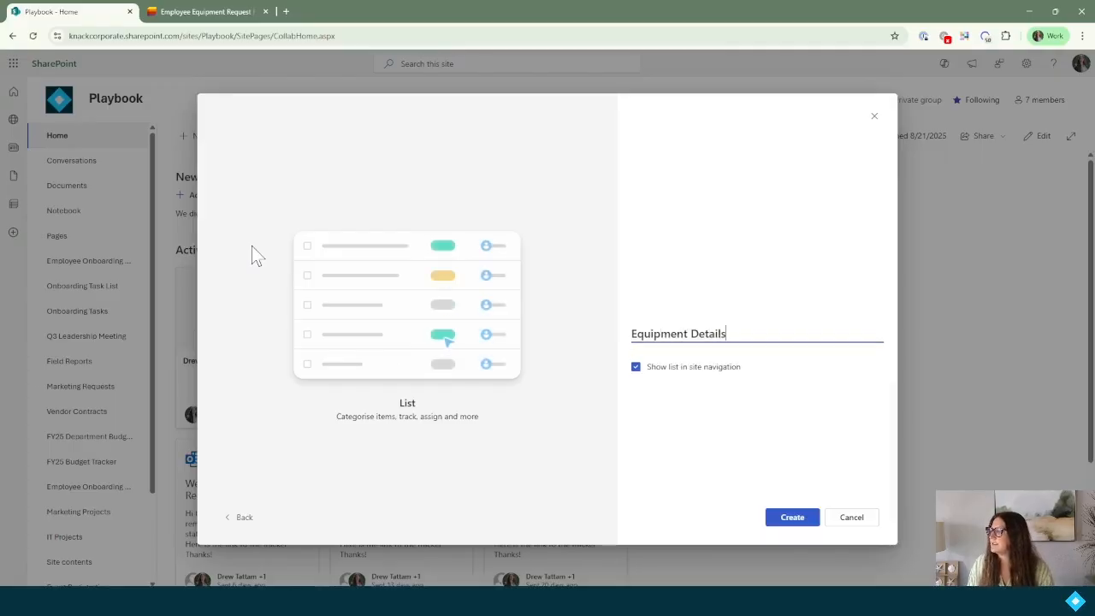
pyautogui.click(782, 518)
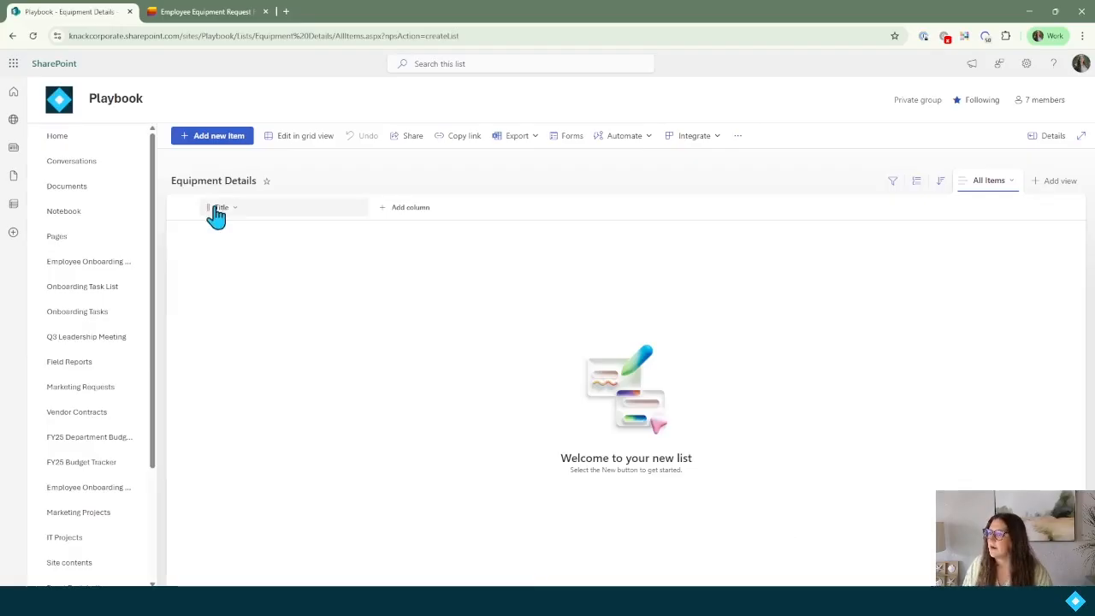
# Rename the Title column to 'Title - Equipment Name'.
pyautogui.click(218, 209)
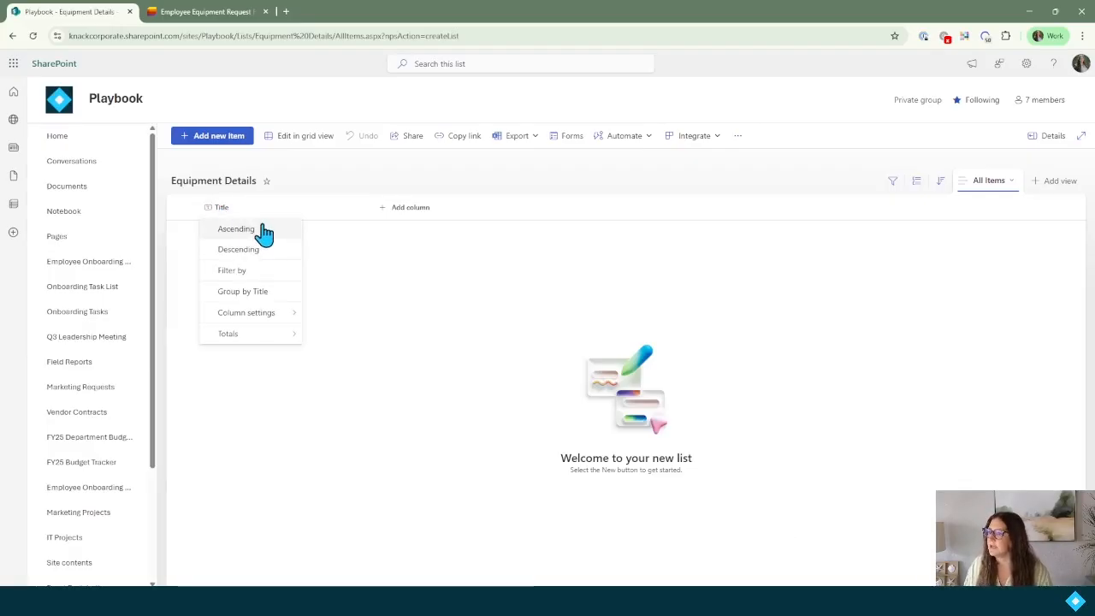
pyautogui.moveTo(279, 320)
pyautogui.click(313, 313)
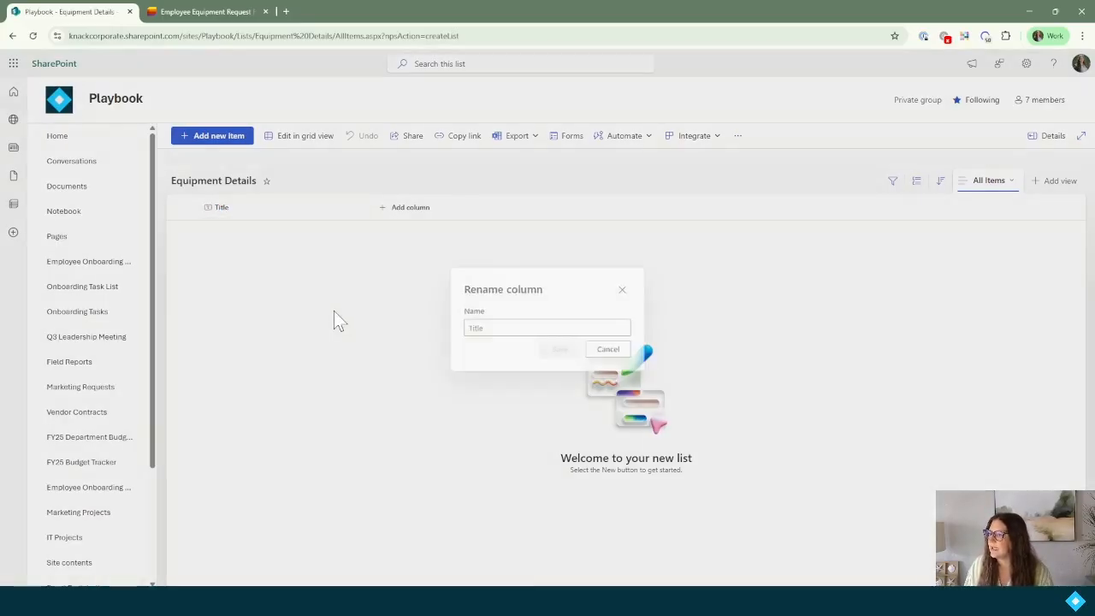
pyautogui.click(516, 328)
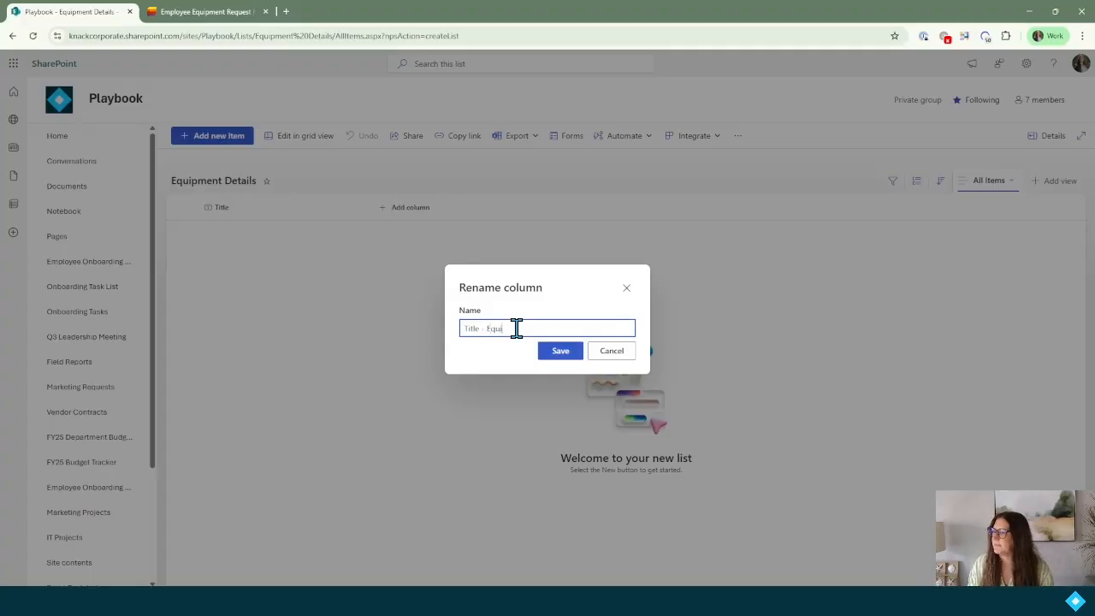
pyautogui.write('- Equipment Name')
pyautogui.press('Return')
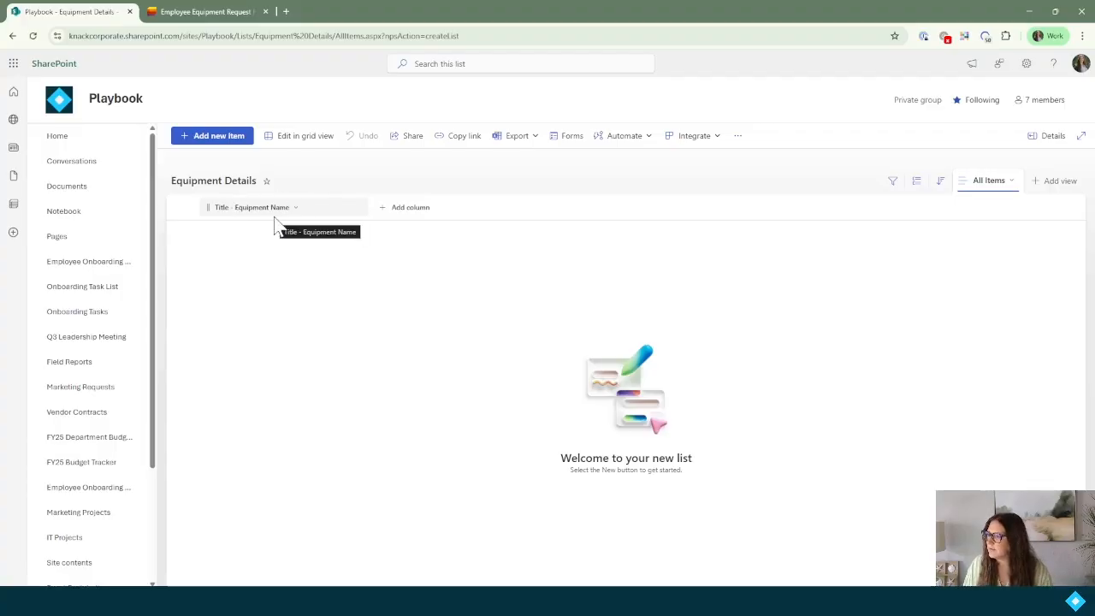
# Add a Category choice column with Laptop, Monitor, Mobile Phone and Headset.
pyautogui.click(420, 221)
pyautogui.click(601, 265)
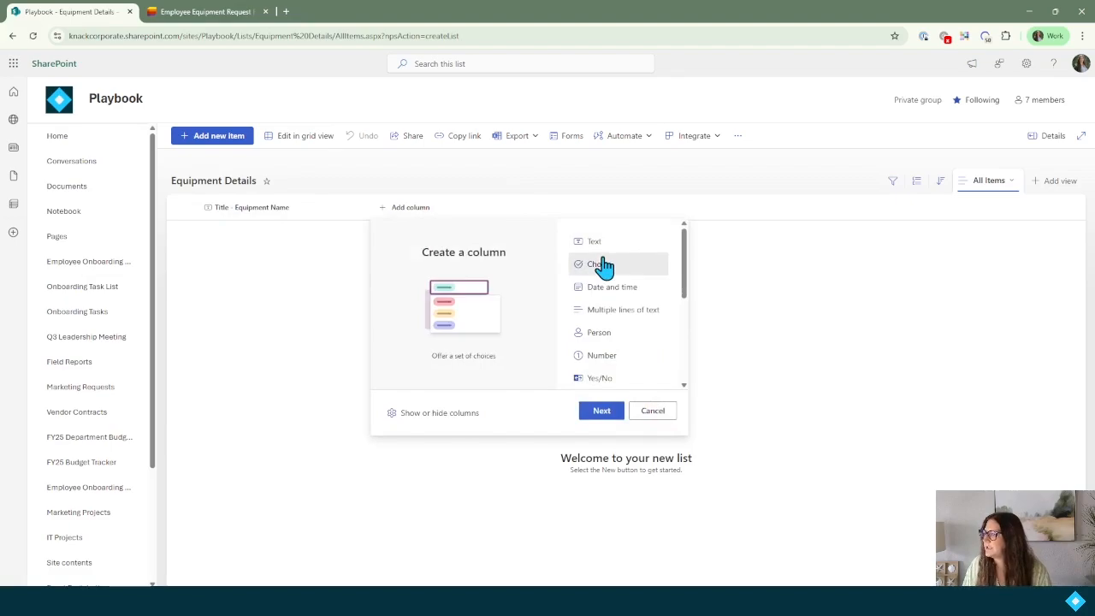
pyautogui.click(609, 412)
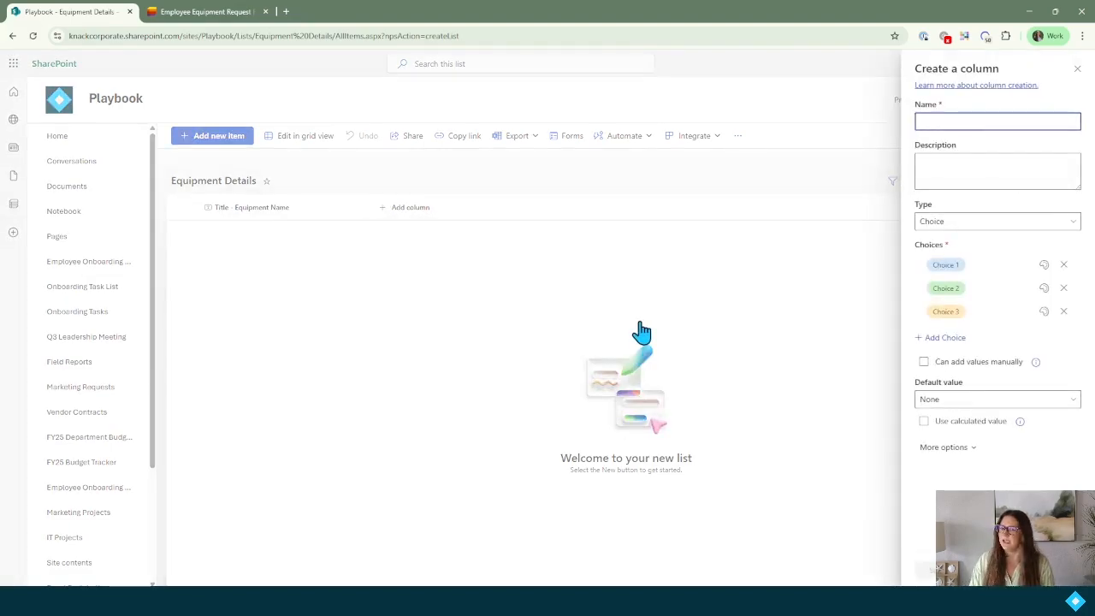
pyautogui.write('Category')
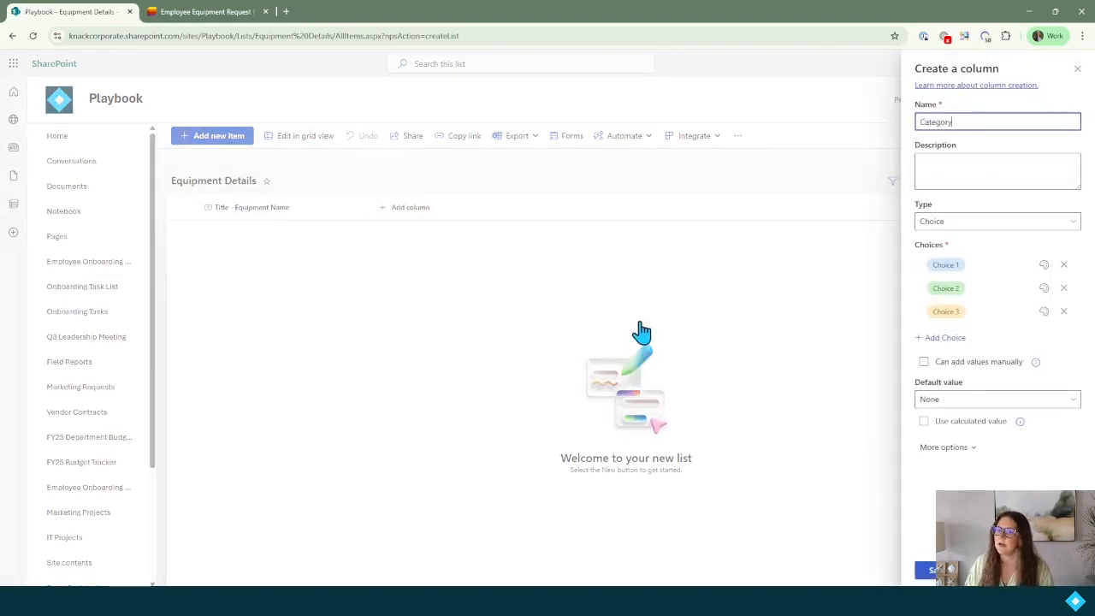
pyautogui.click(945, 266)
pyautogui.write('Laptop')
pyautogui.press('Return')
pyautogui.write('Monitor')
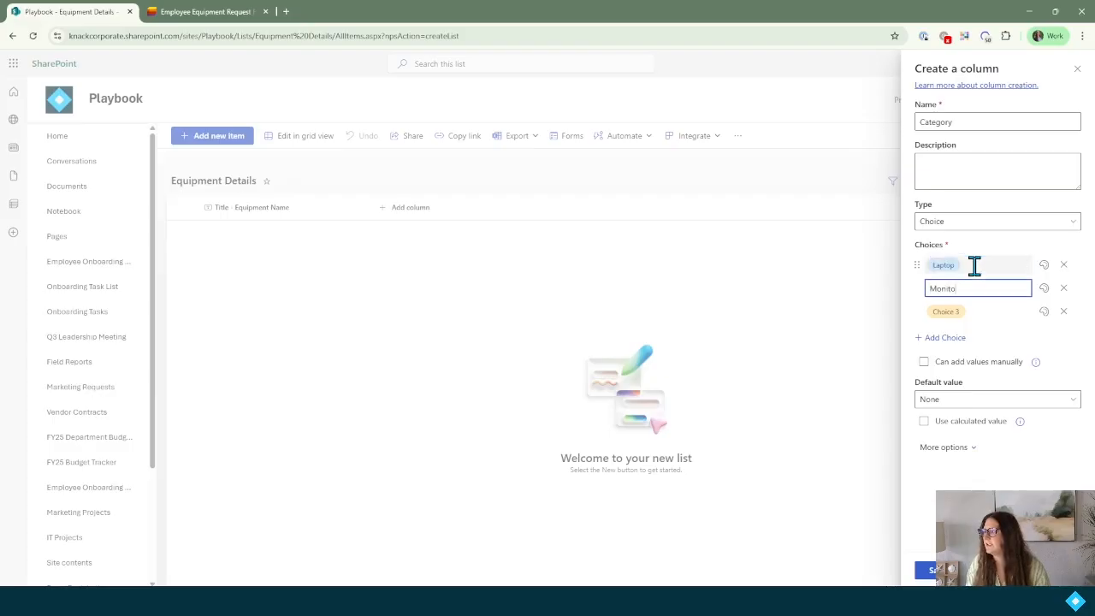
pyautogui.press('Return')
pyautogui.write('Mobile Phone')
pyautogui.press('Return')
pyautogui.write('Hea')
pyautogui.write('dset')
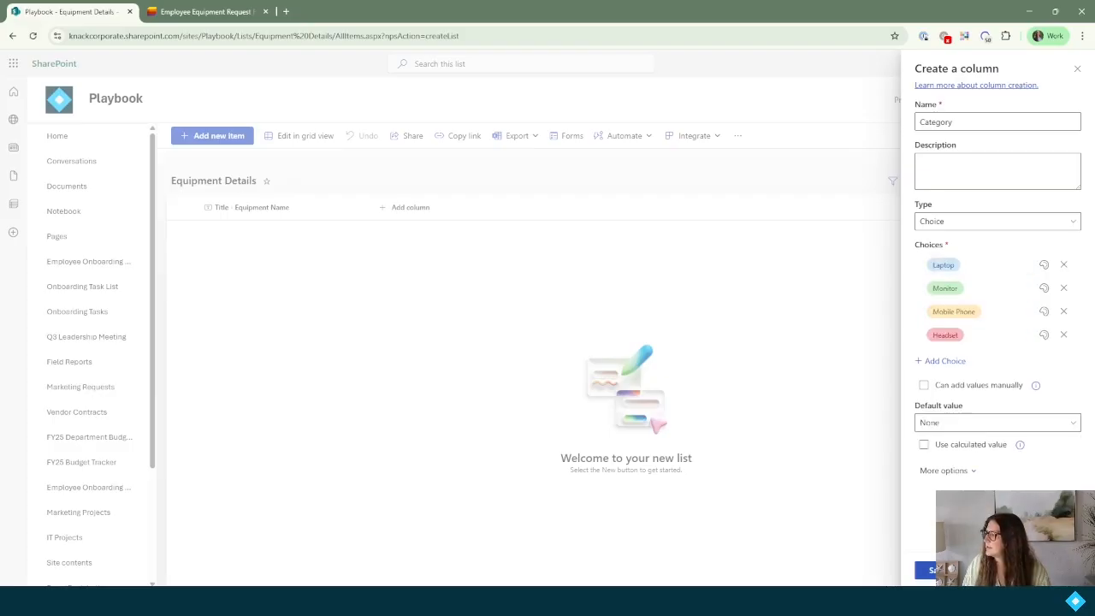
pyautogui.click(931, 570)
# Add a Model Number single-line text column and a Specifications multi-line text column.
pyautogui.click(469, 212)
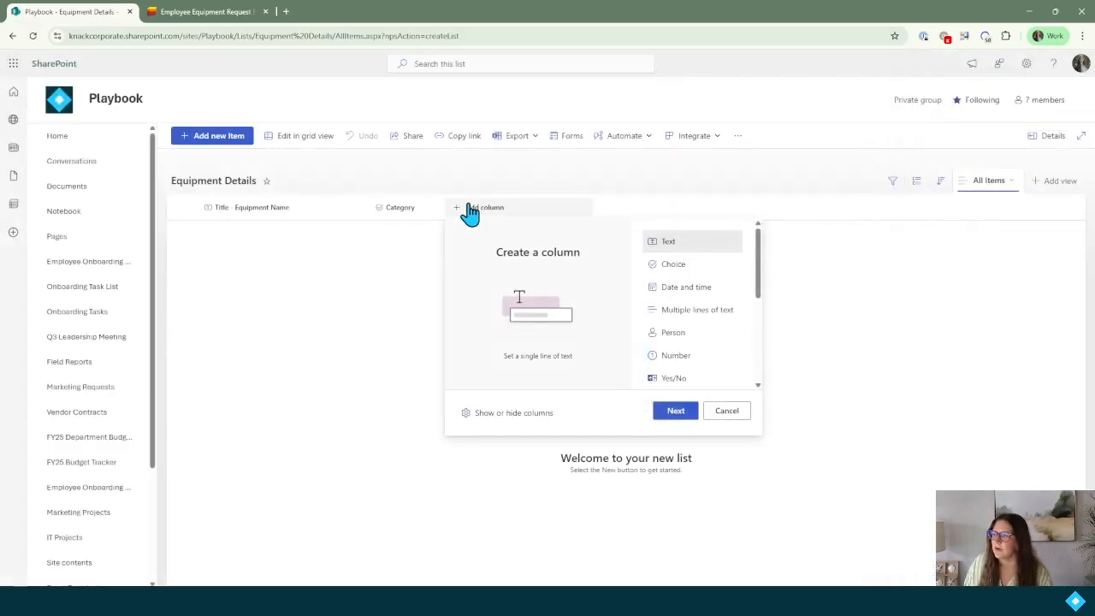
pyautogui.click(687, 418)
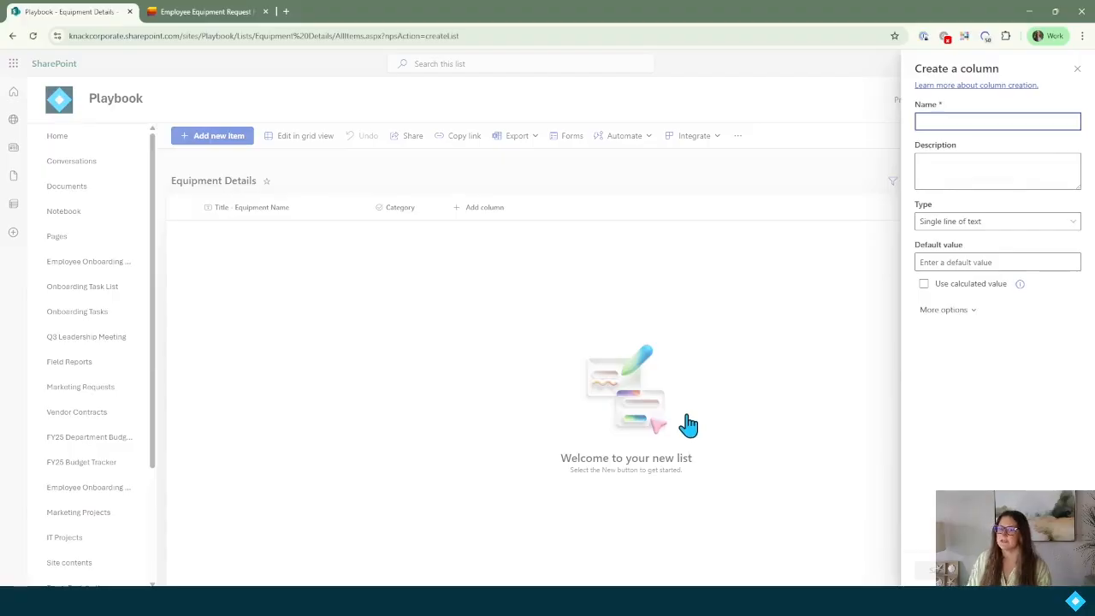
pyautogui.write('Model Number')
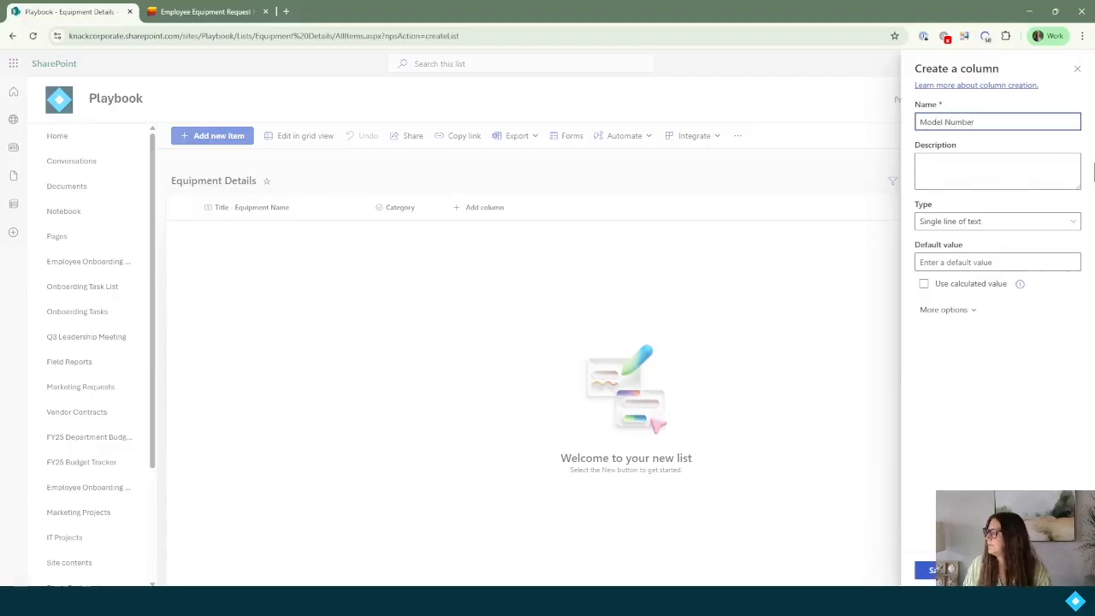
pyautogui.press('Return')
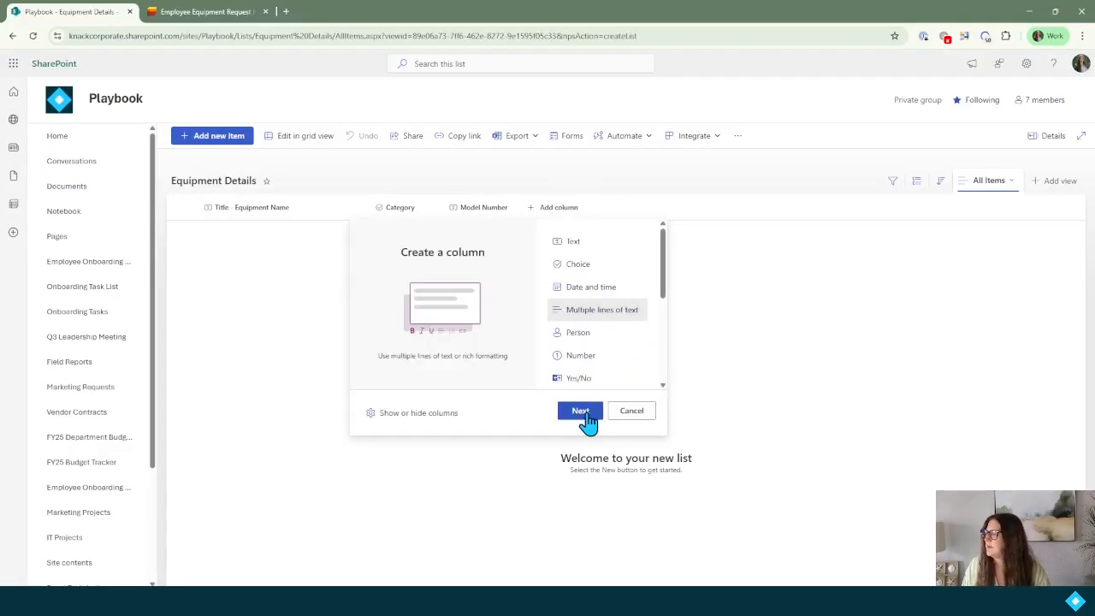
pyautogui.click(585, 414)
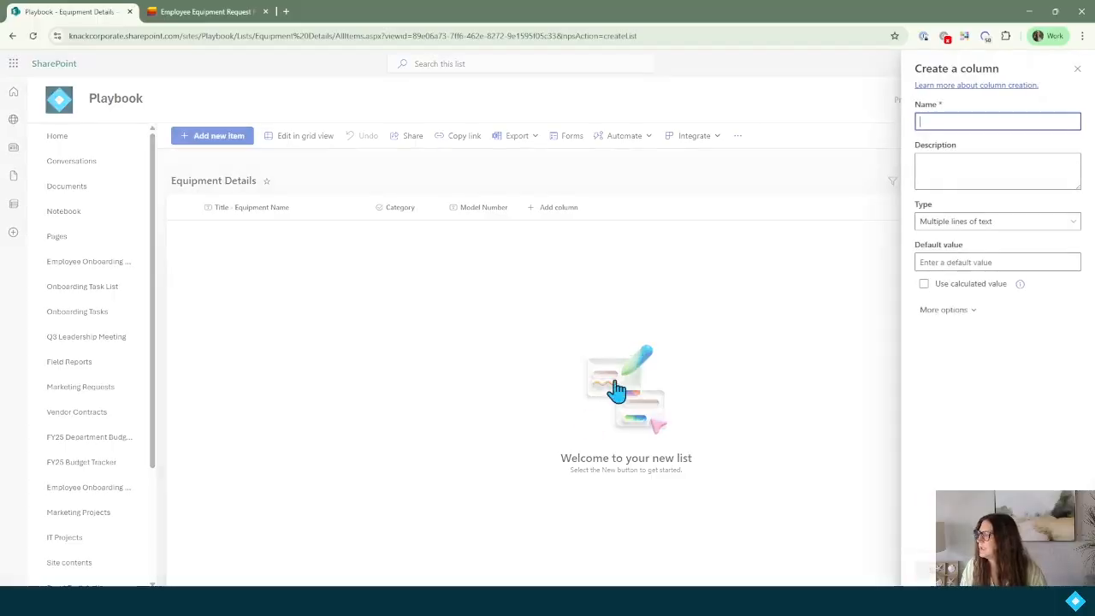
pyautogui.write('Speci')
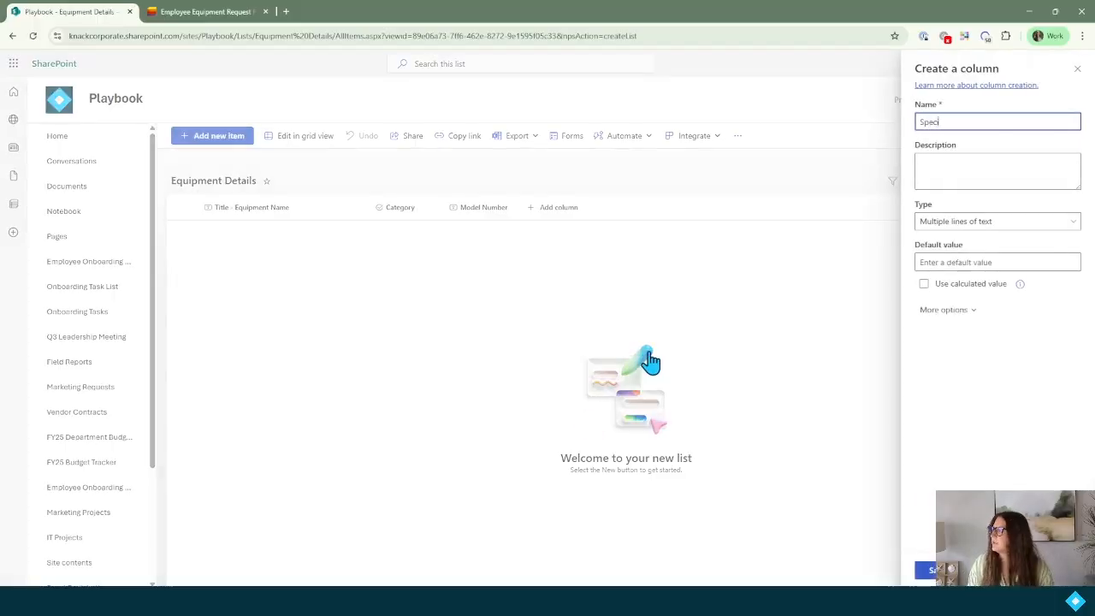
pyautogui.write('fications')
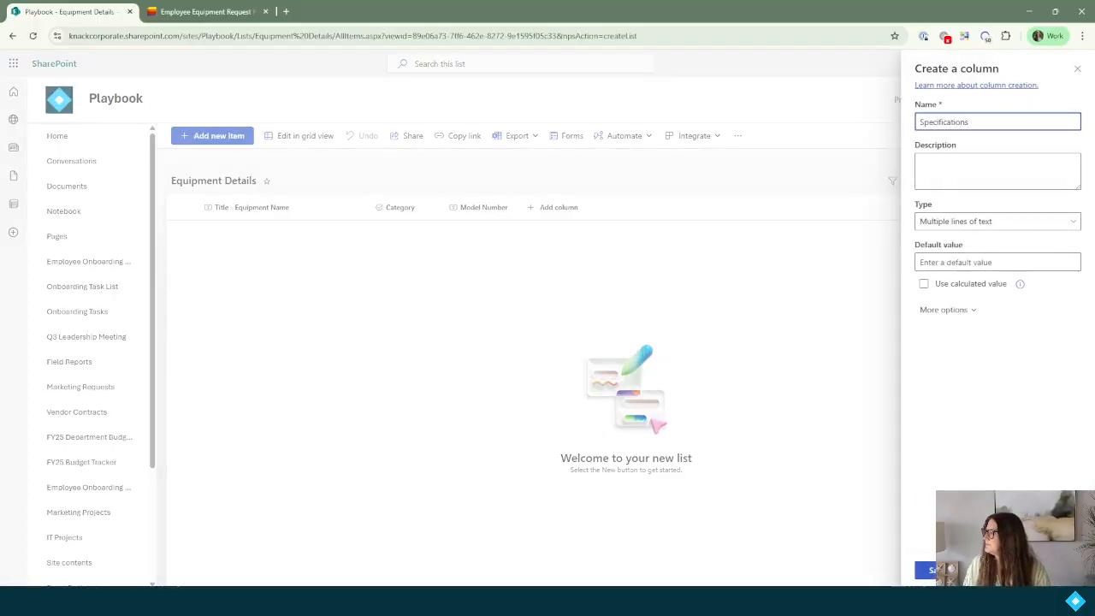
pyautogui.press('Return')
# Add an Availability choice column with In Stock, Backordered and Discontinued.
pyautogui.click(618, 216)
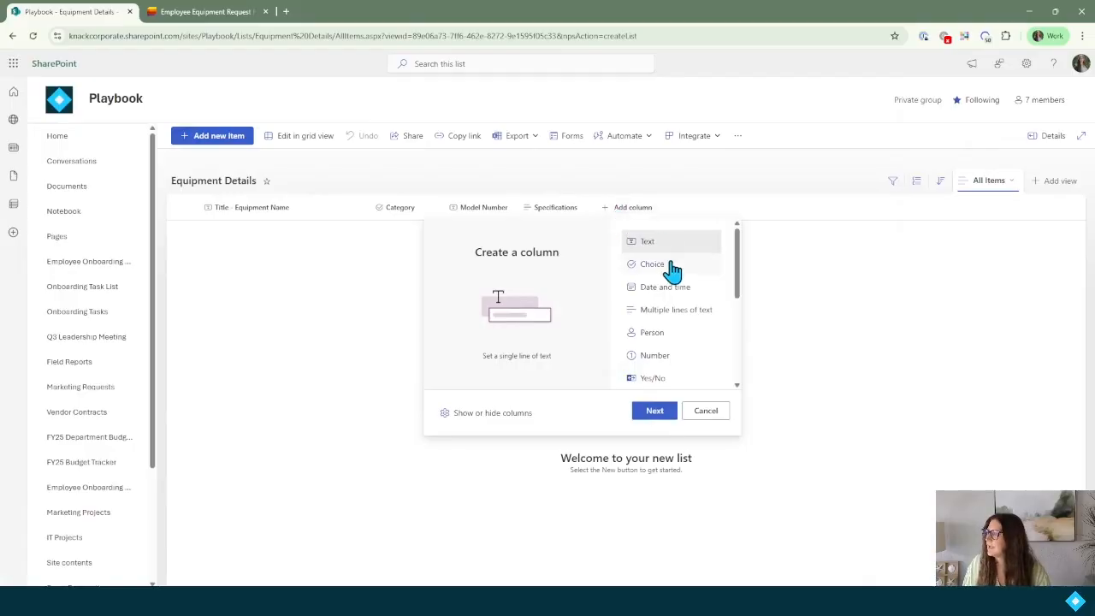
pyautogui.click(668, 265)
pyautogui.click(654, 412)
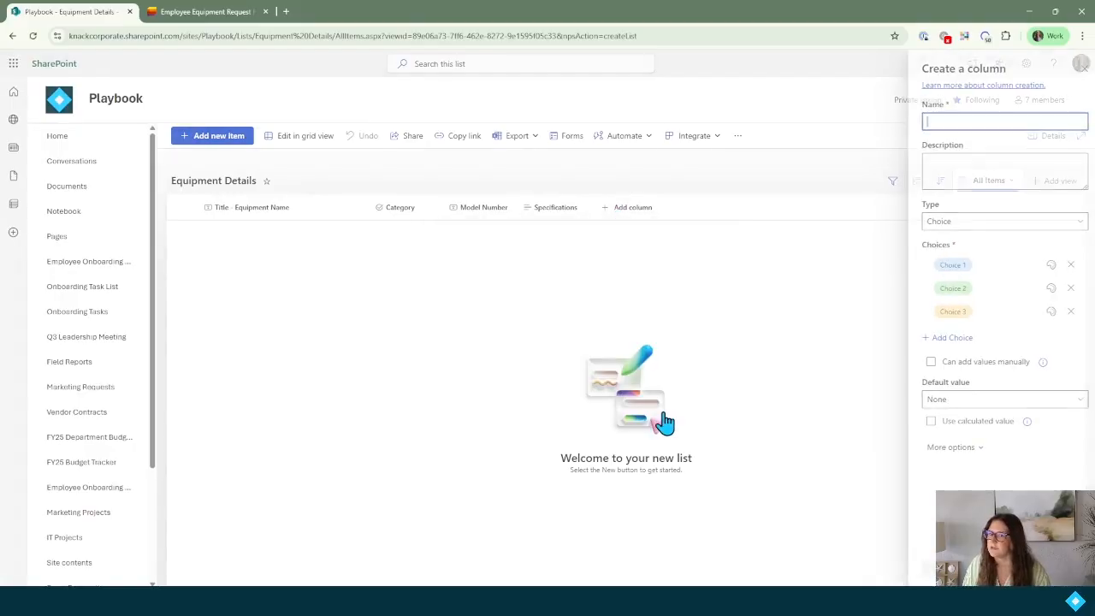
pyautogui.write('Availability')
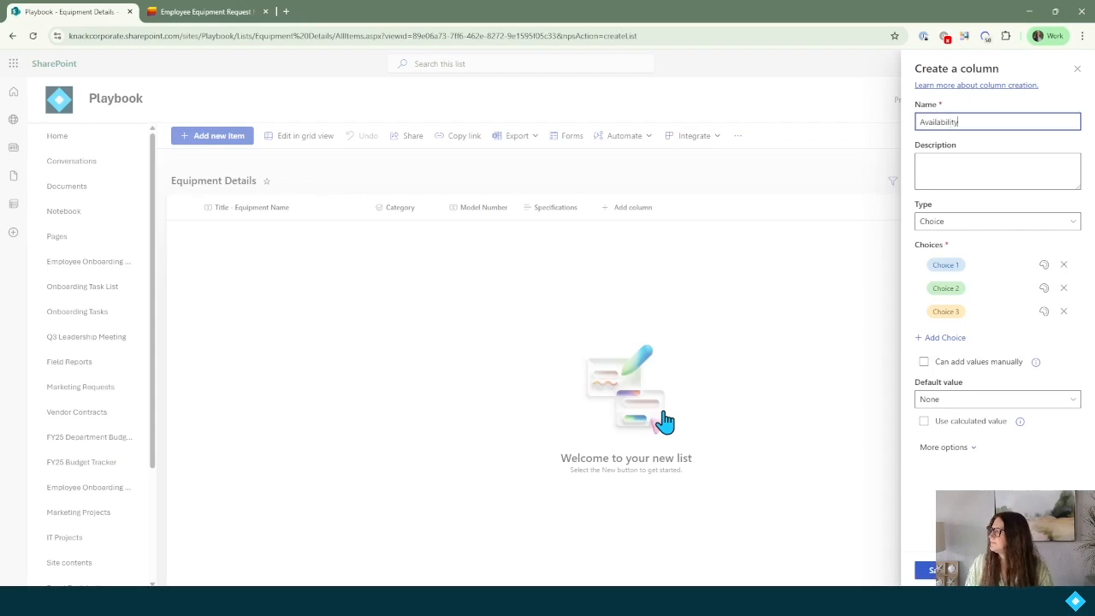
pyautogui.click(976, 265)
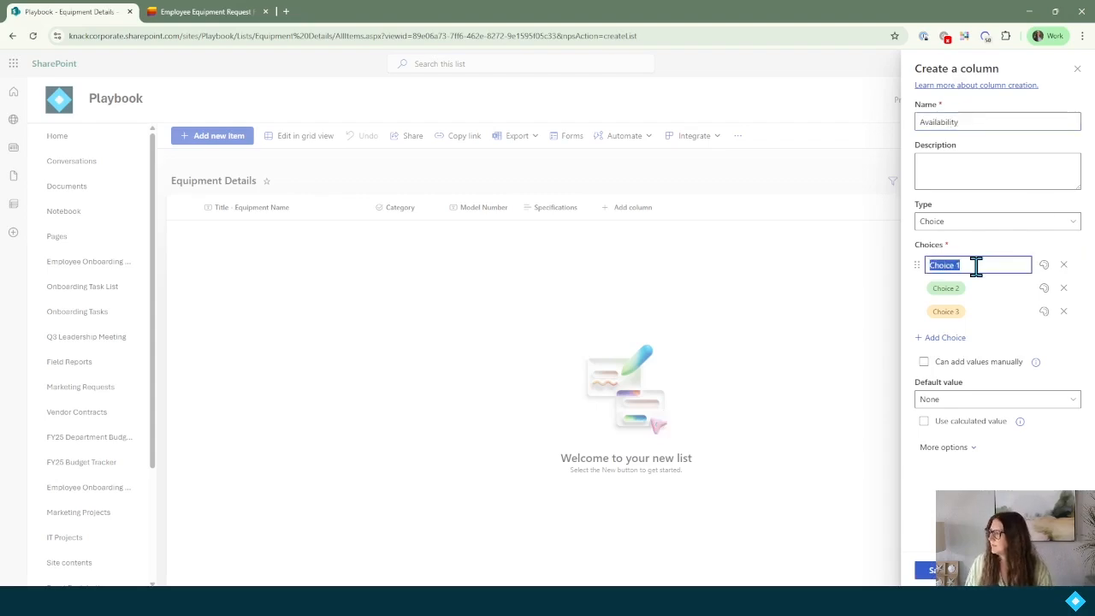
pyautogui.write('In Stock')
pyautogui.press('Return')
pyautogui.write('Backordered')
pyautogui.press('Return')
pyautogui.write('Discontinued')
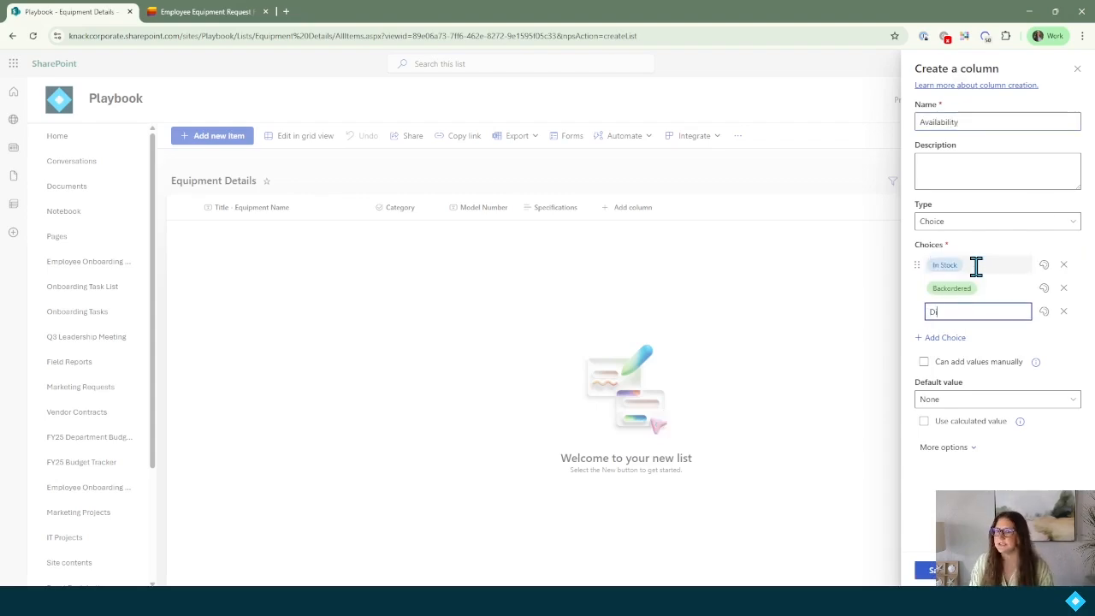
pyautogui.click(930, 575)
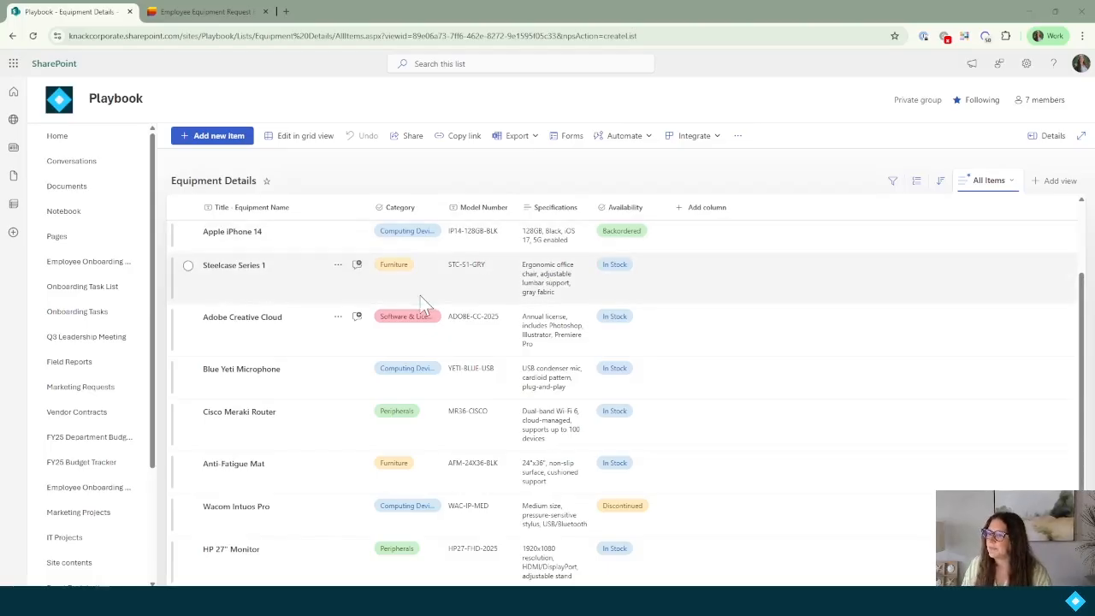
# Open the Equipment Requests list and start a new Lookup column.
pyautogui.scroll(-3, 49, 342)
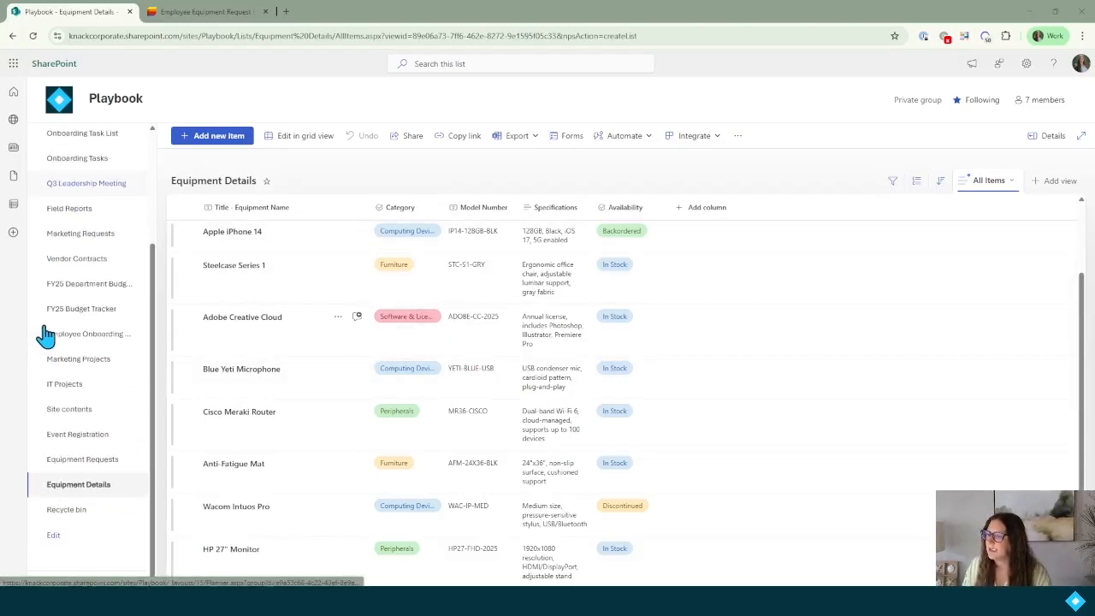
pyautogui.click(102, 463)
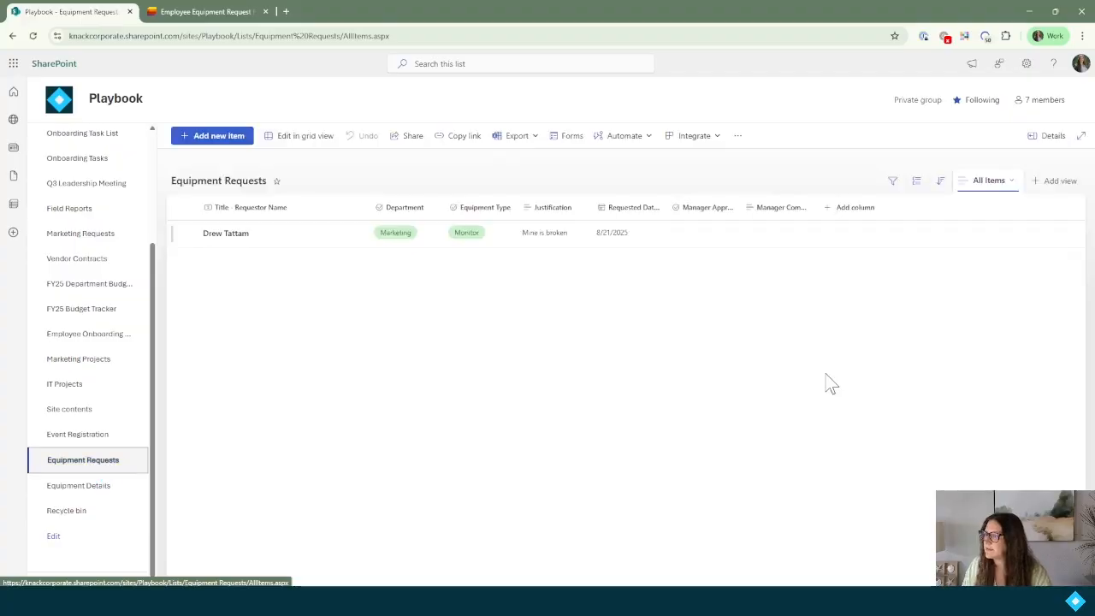
pyautogui.click(845, 210)
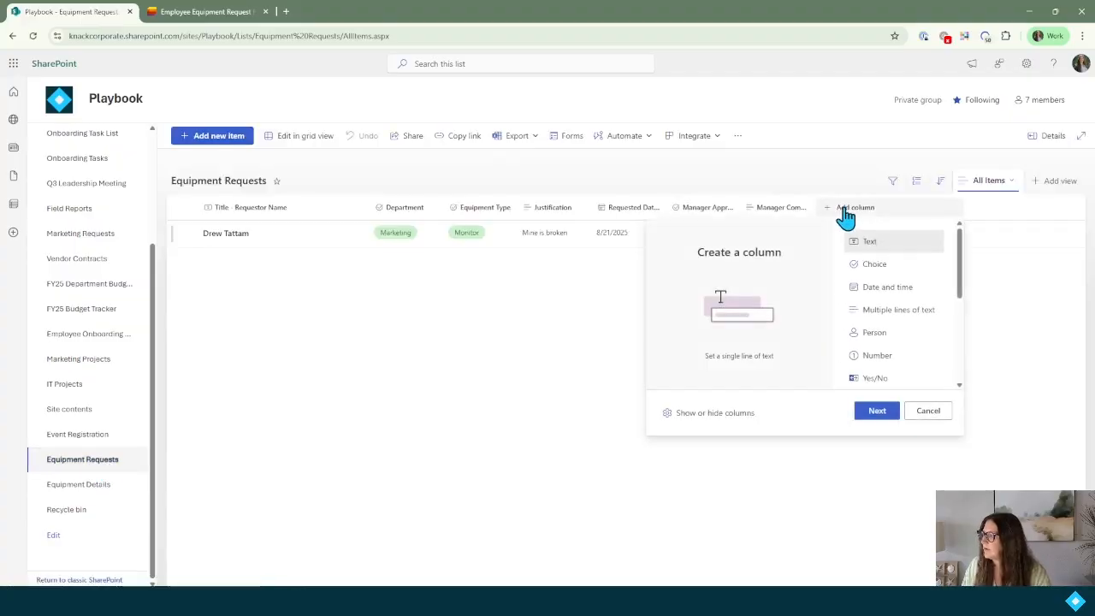
pyautogui.scroll(-3, 892, 344)
pyautogui.click(878, 319)
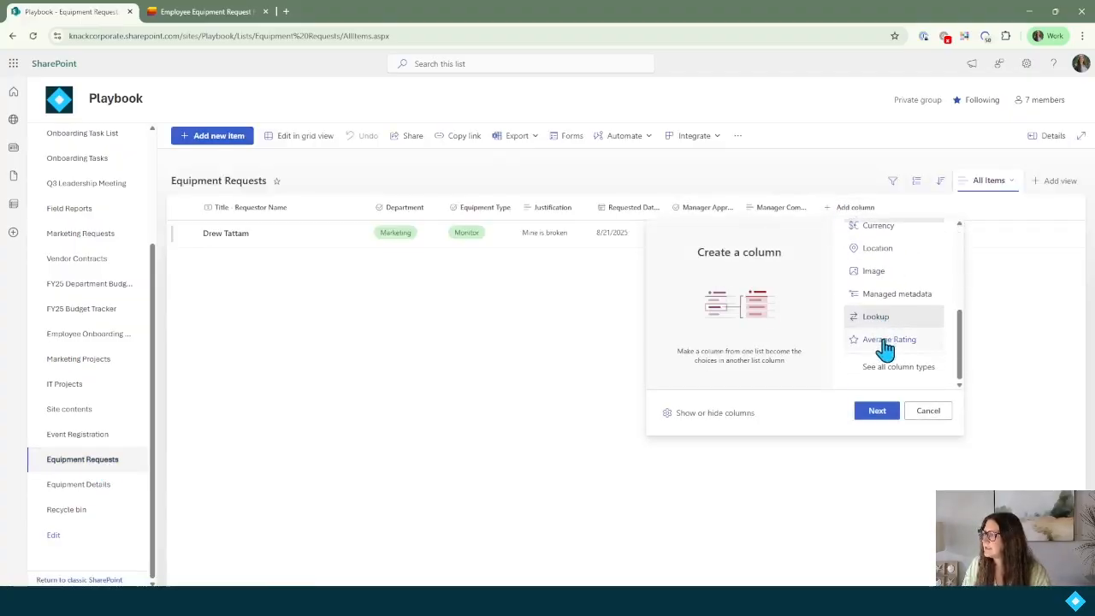
pyautogui.click(878, 414)
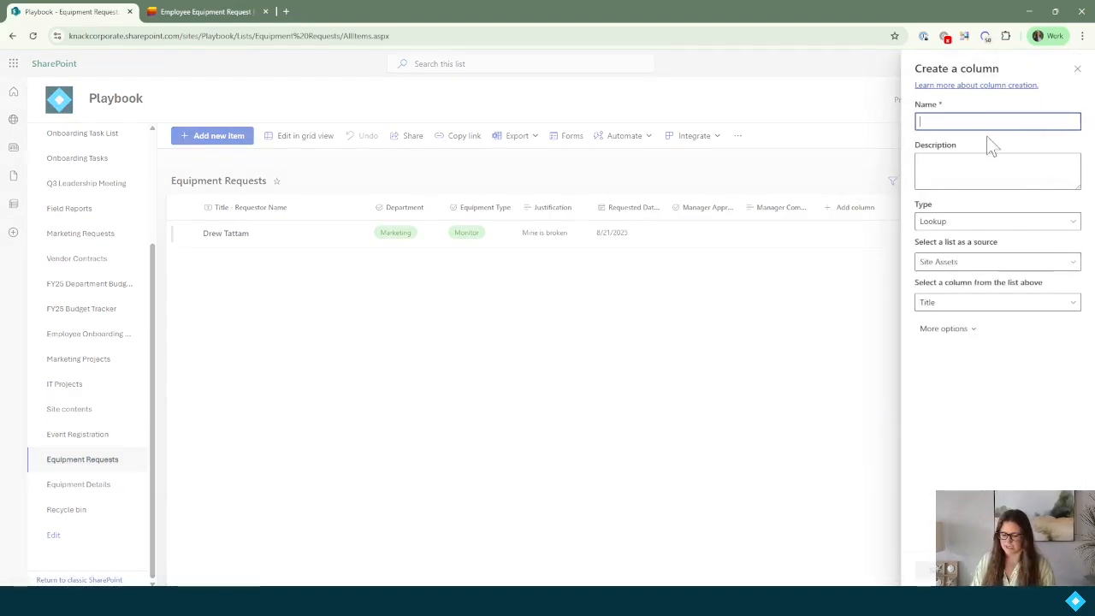
# Name it Equipment Details, looking up Equipment Details' Title plus Model Number, and save.
pyautogui.write('Equipment Details')
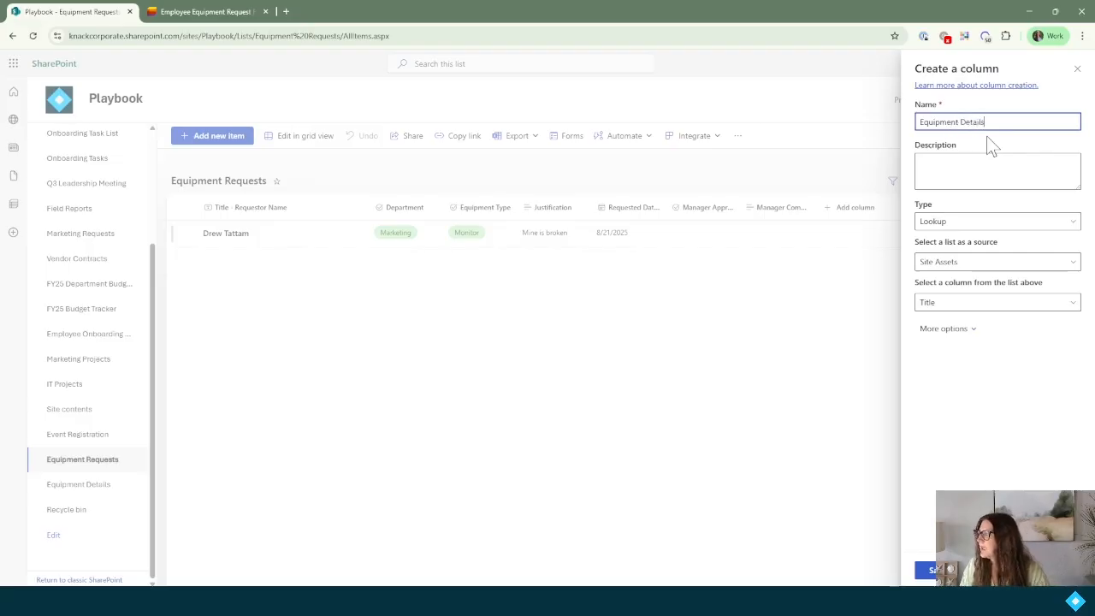
pyautogui.click(971, 304)
pyautogui.click(995, 262)
pyautogui.click(995, 265)
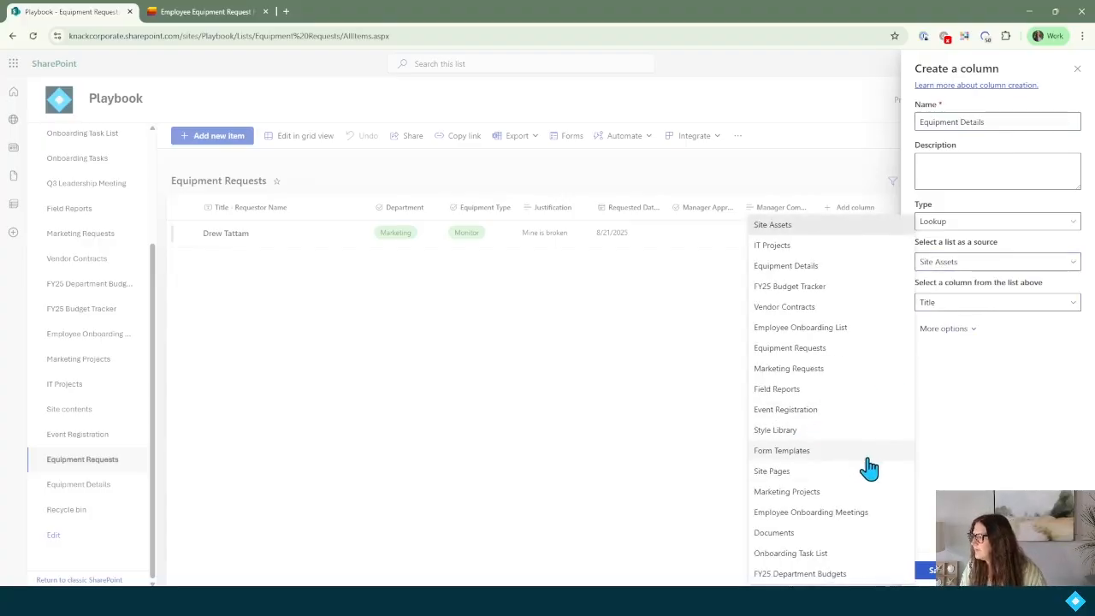
pyautogui.click(853, 272)
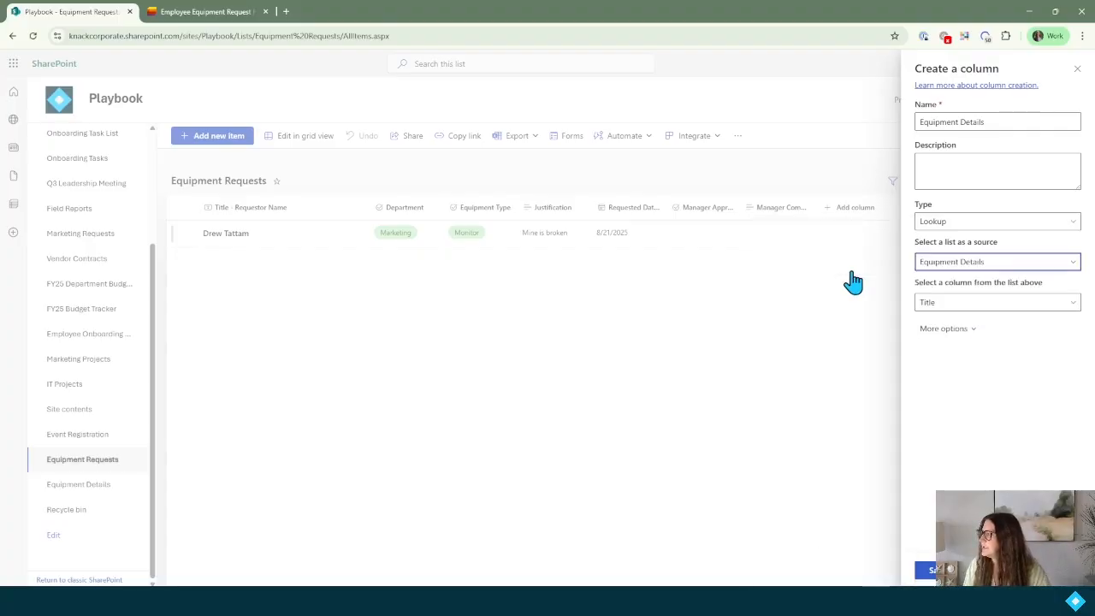
pyautogui.click(972, 308)
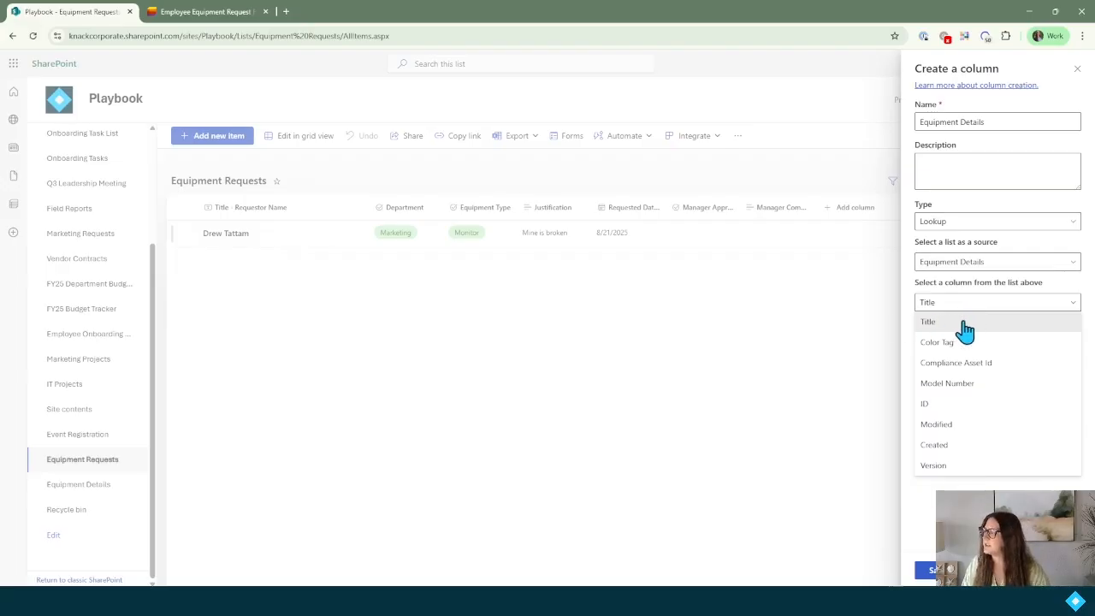
pyautogui.click(933, 329)
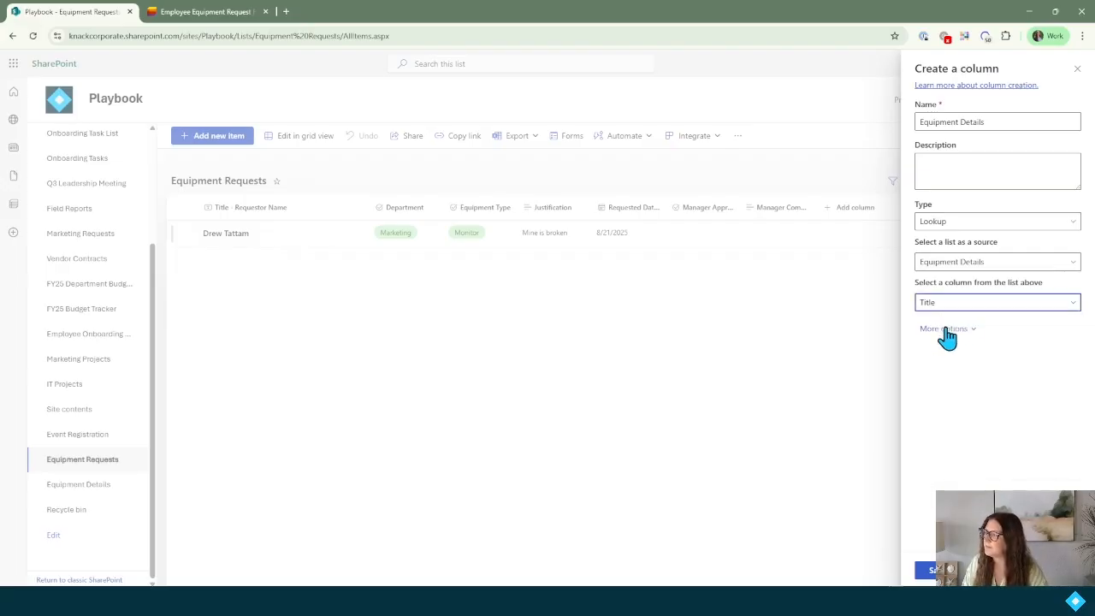
pyautogui.click(969, 336)
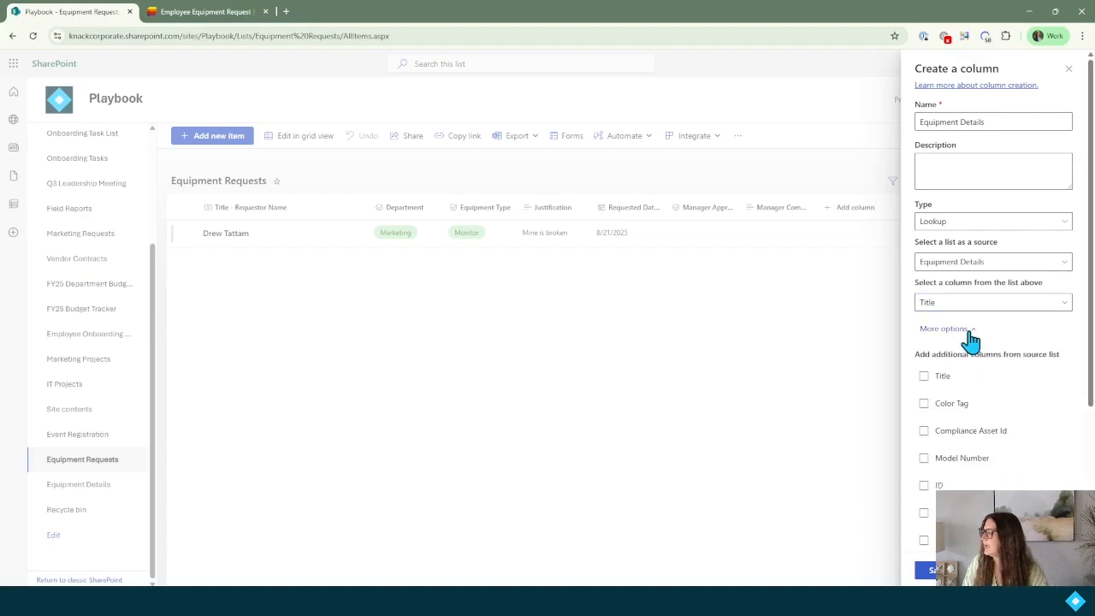
pyautogui.scroll(-3, 971, 341)
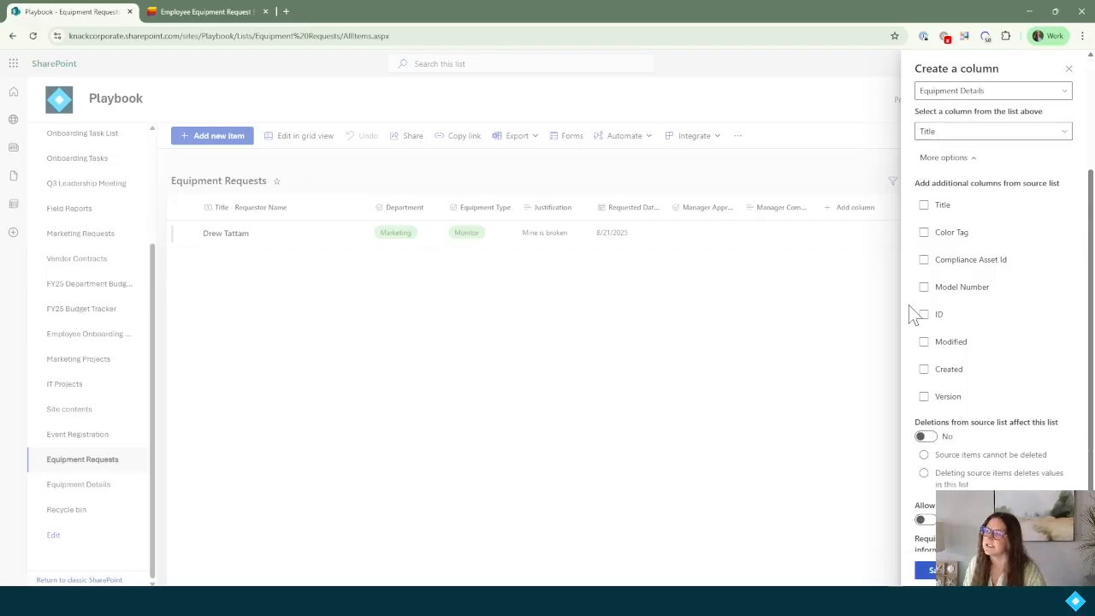
pyautogui.click(924, 289)
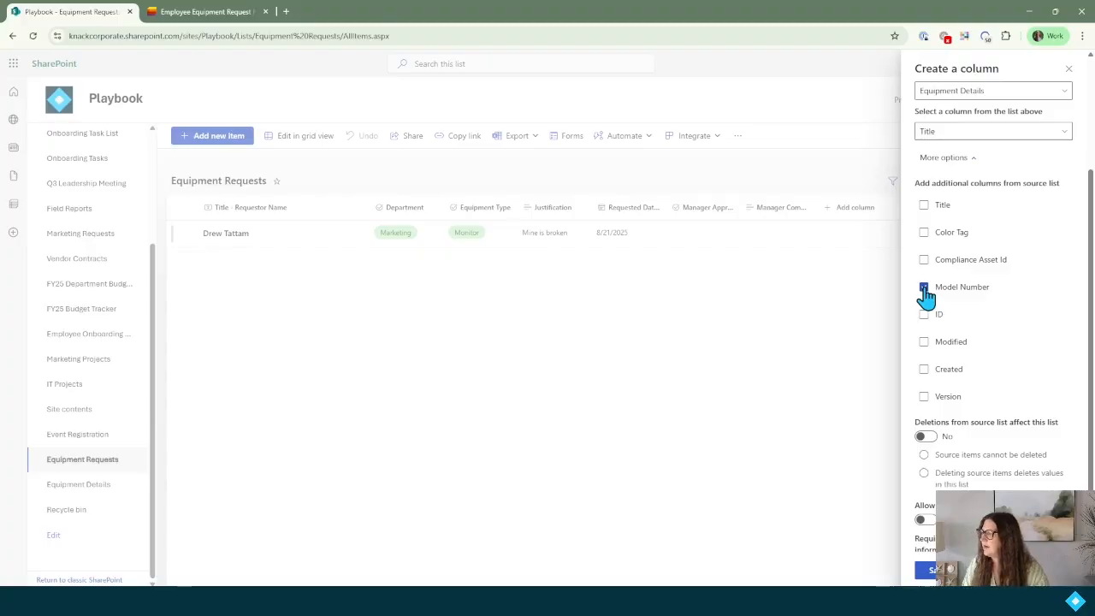
pyautogui.scroll(-1, 981, 337)
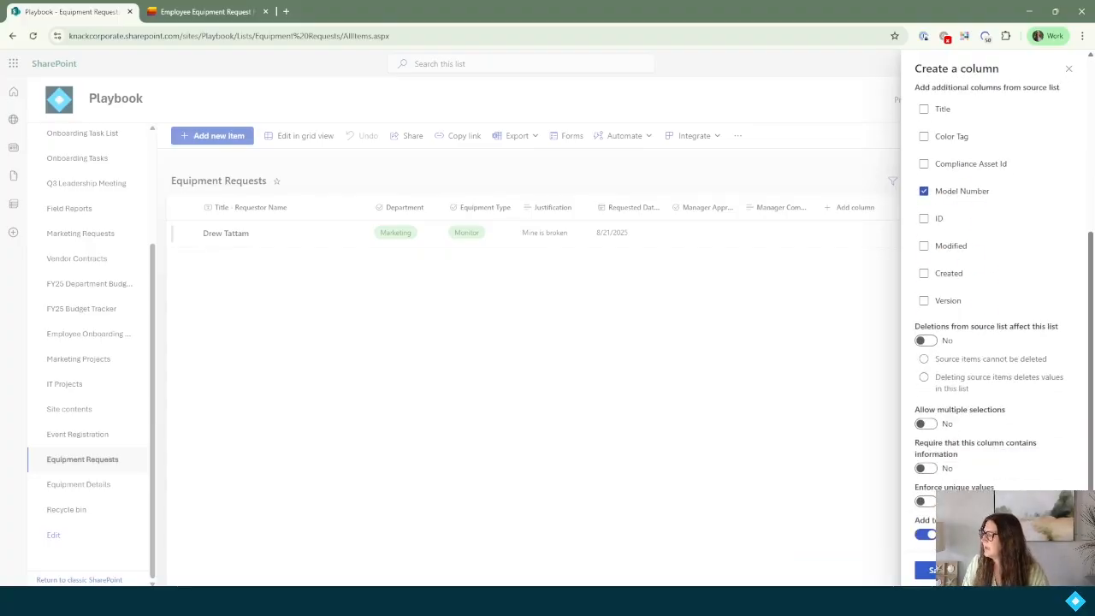
pyautogui.click(931, 569)
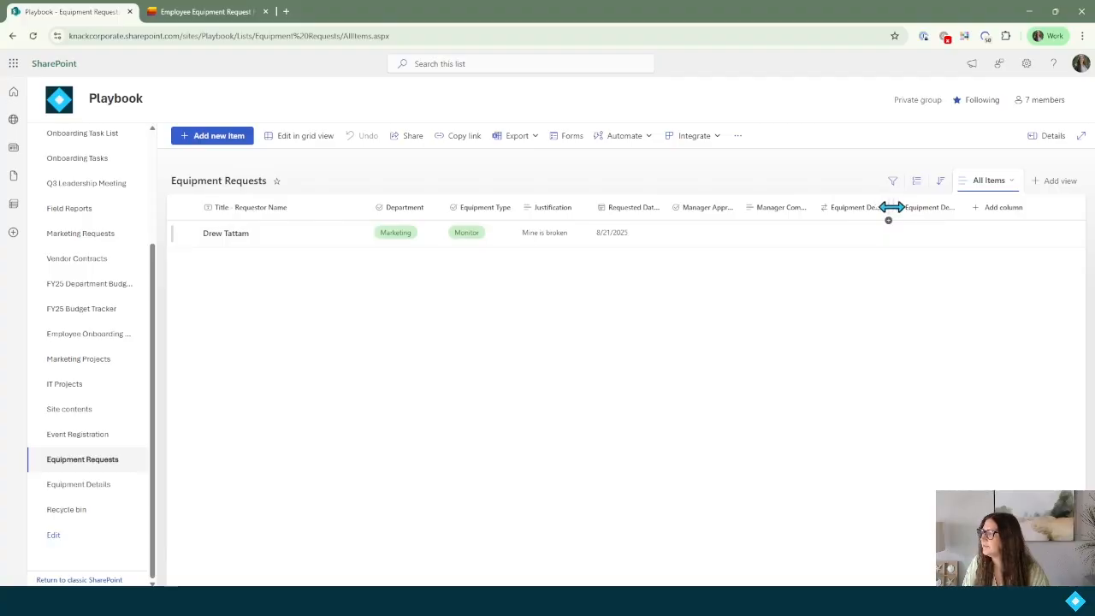
# Widen the Equipment Details and Model Number columns, then open the Employee Equipment Request Form.
pyautogui.moveTo(893, 208); pyautogui.dragTo(895, 230)
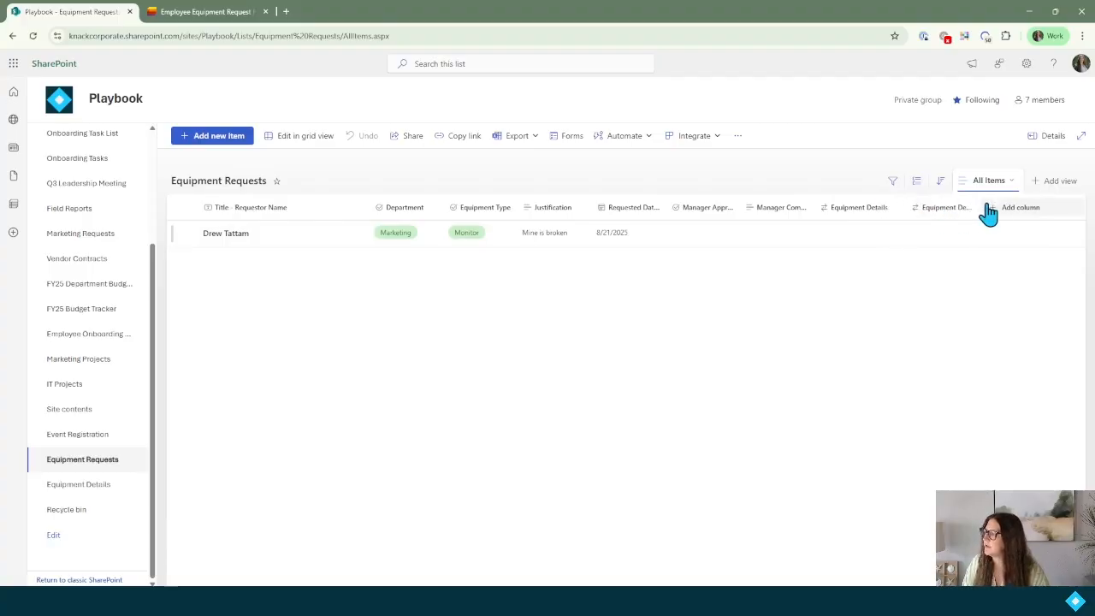
pyautogui.moveTo(981, 207); pyautogui.dragTo(1047, 215)
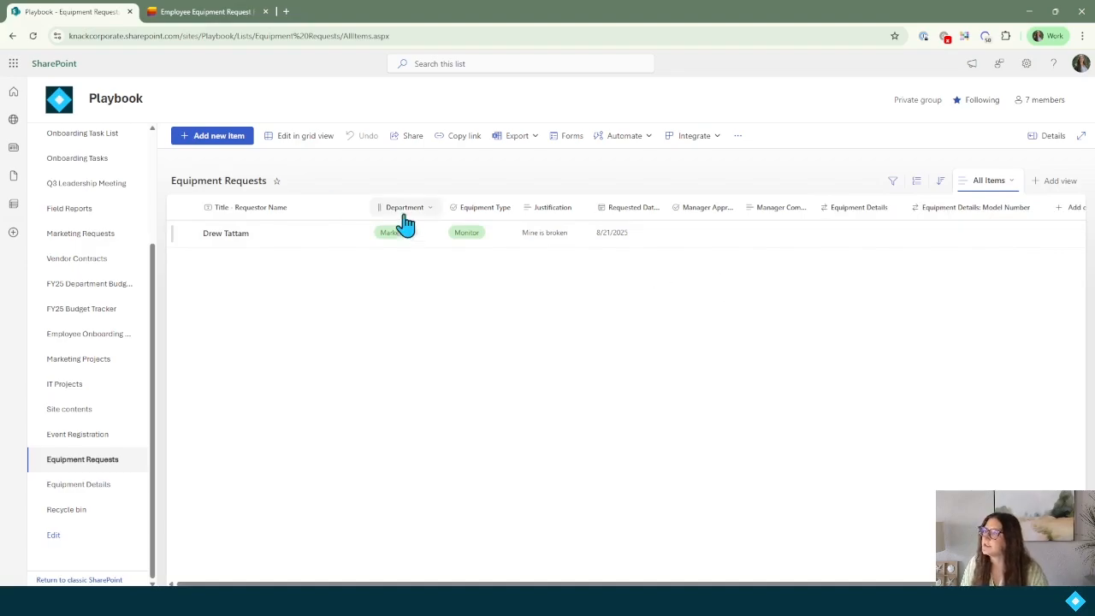
pyautogui.click(563, 138)
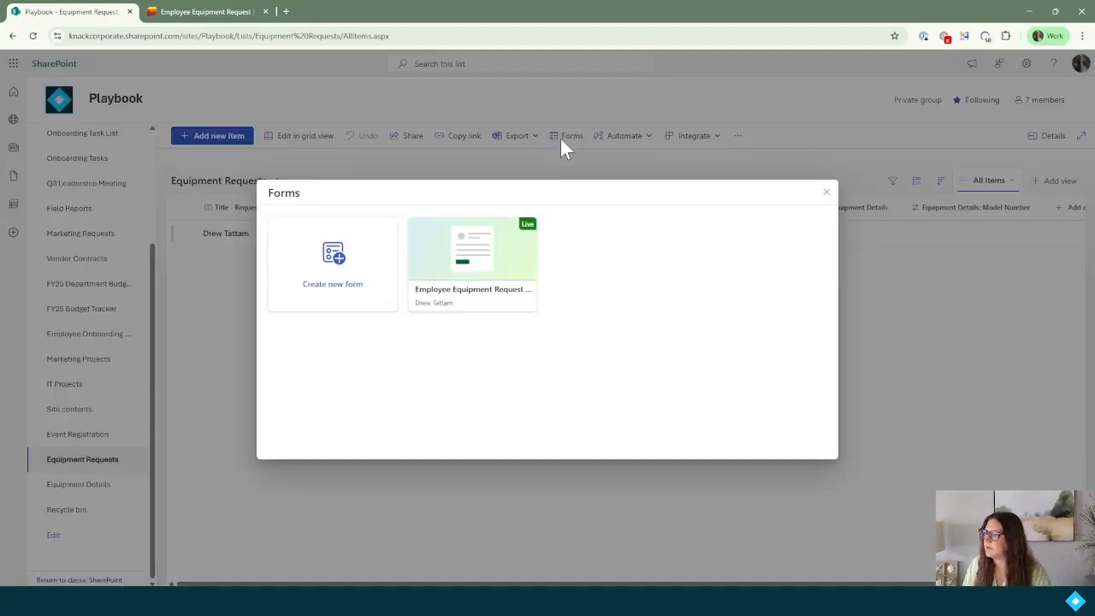
pyautogui.click(471, 272)
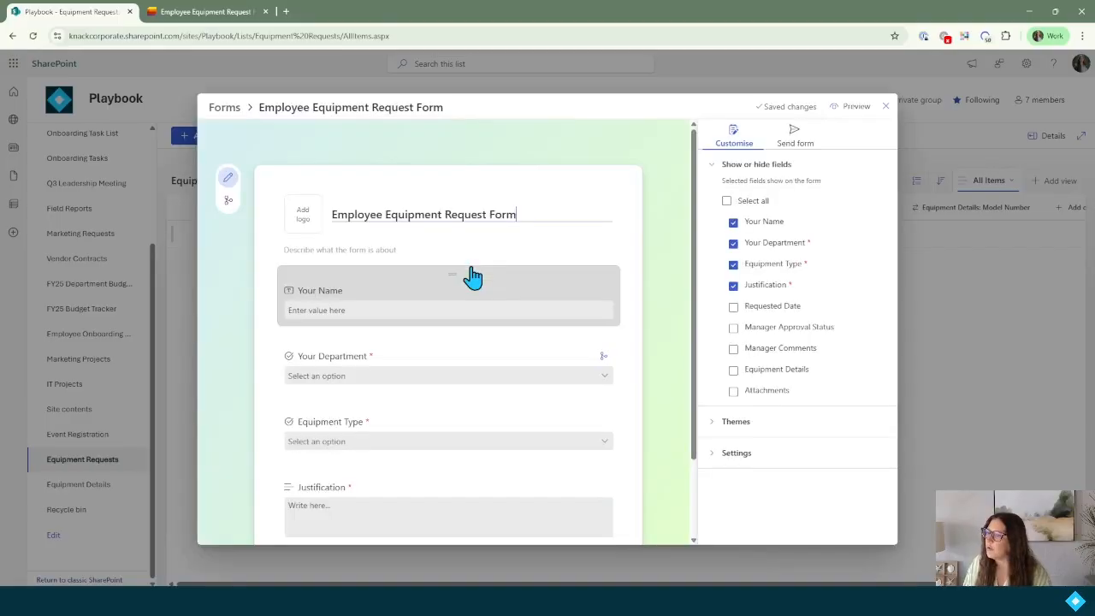
pyautogui.scroll(-2, 551, 300)
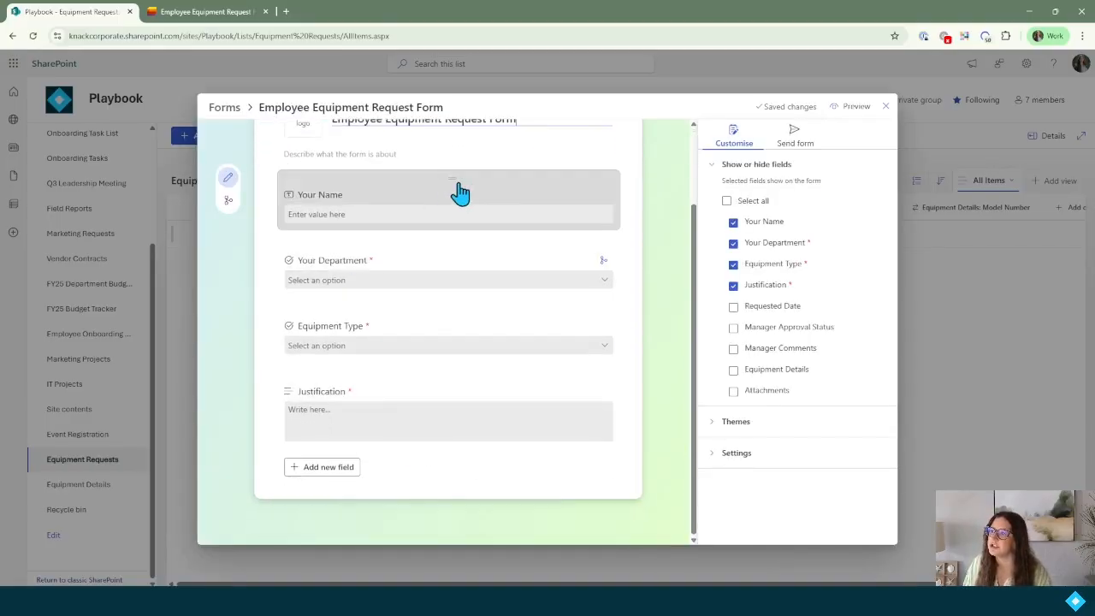
pyautogui.scroll(1, 473, 459)
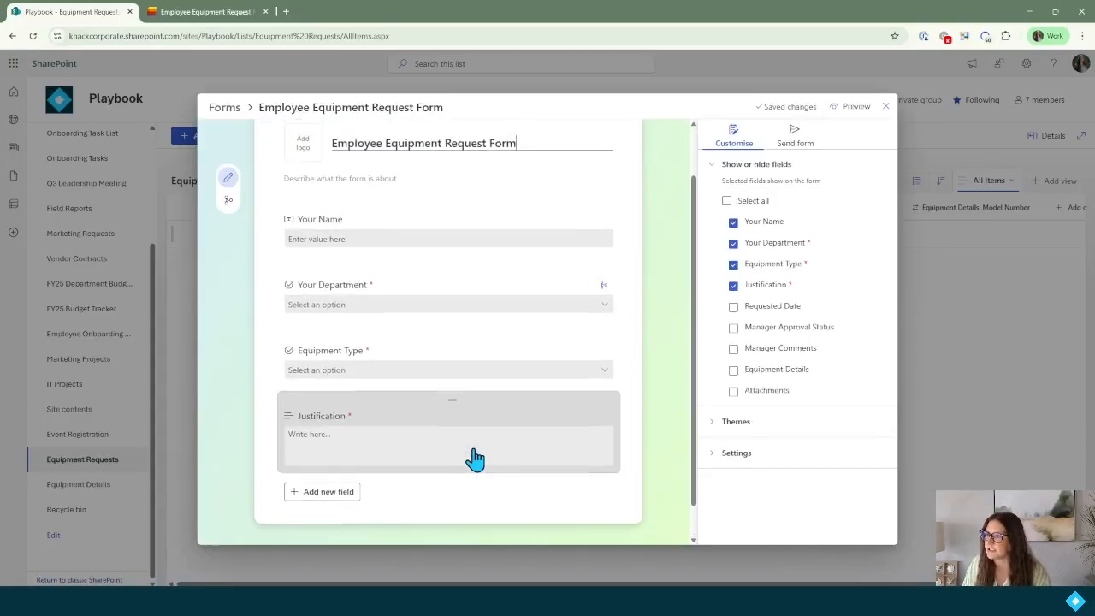
pyautogui.scroll(2, 475, 459)
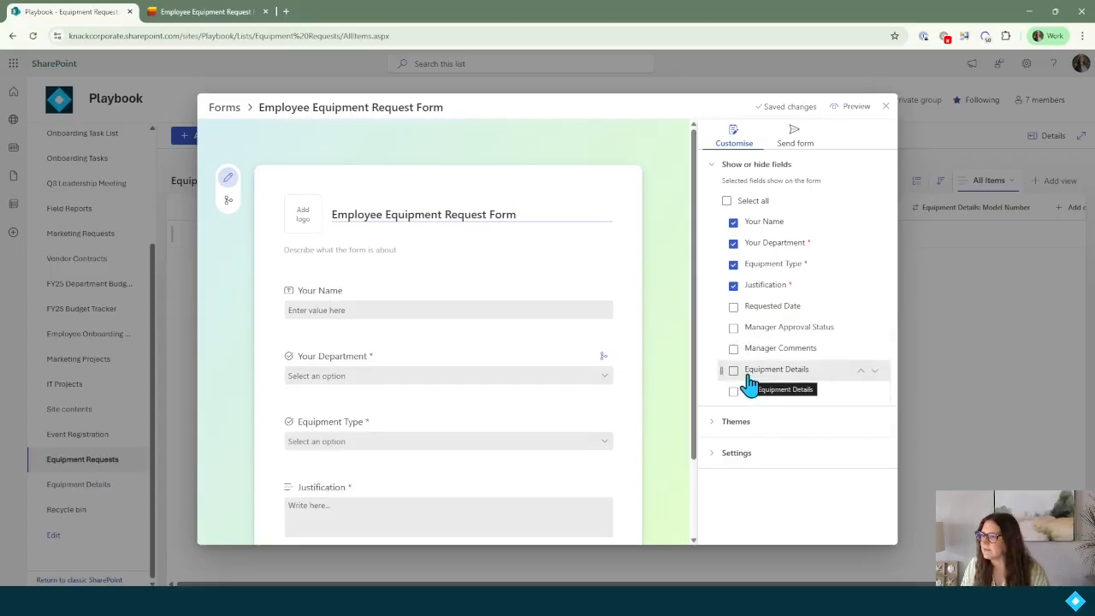
# Start a new list form titled 'Equipment Details Request Form'.
pyautogui.click(225, 107)
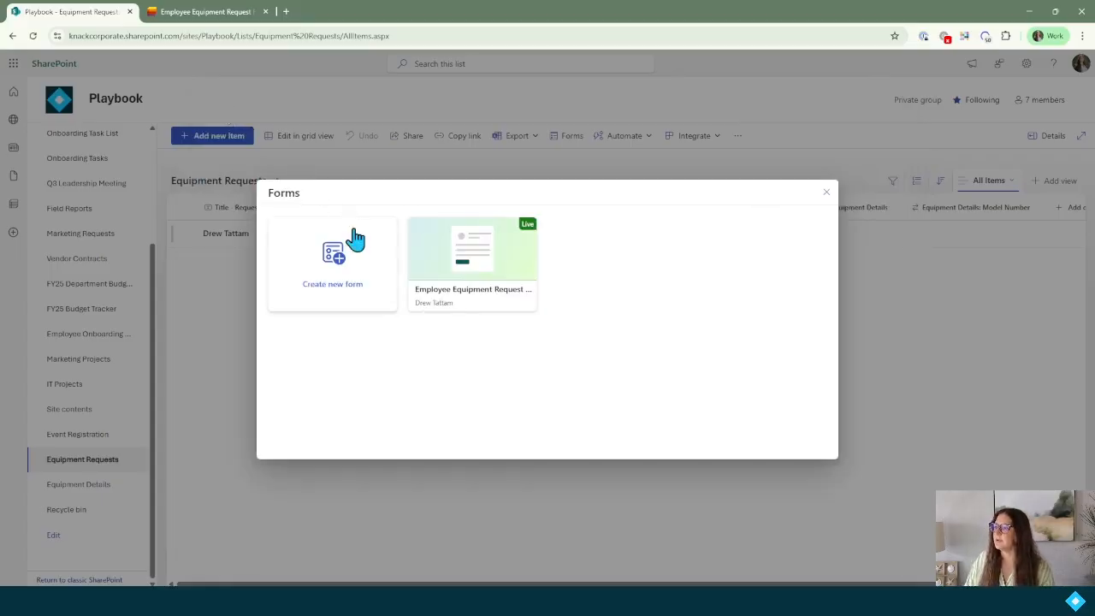
pyautogui.click(335, 282)
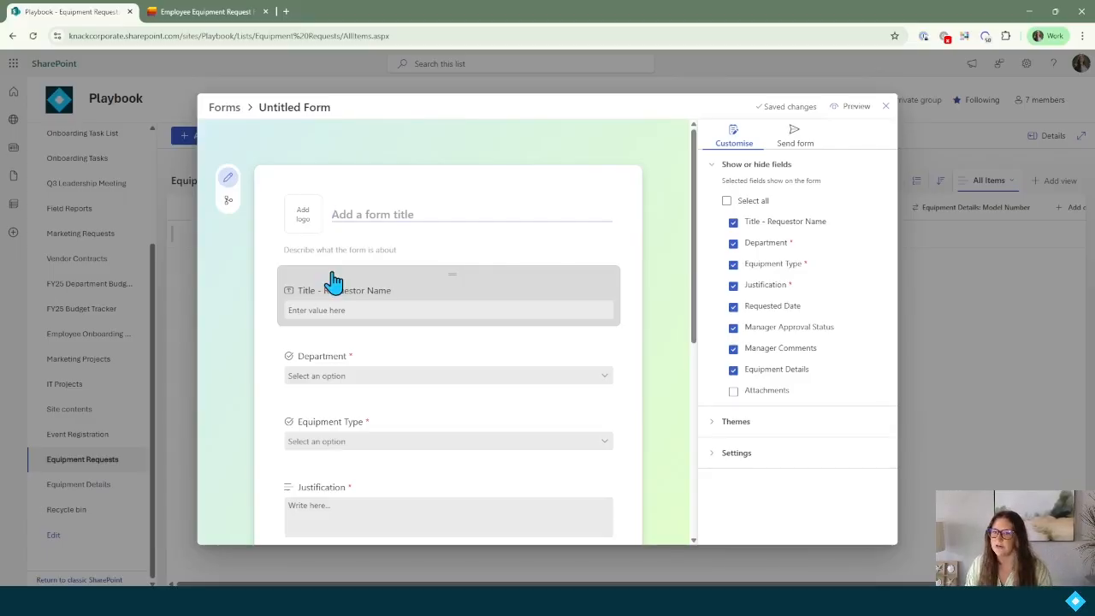
pyautogui.write('Equipment Details R')
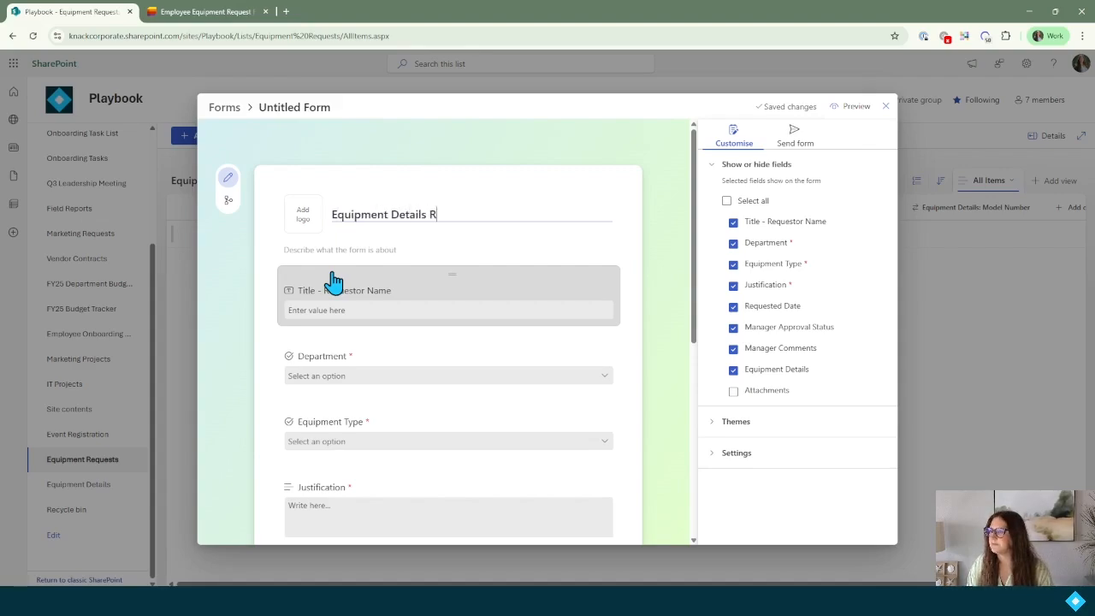
pyautogui.write('equest Form')
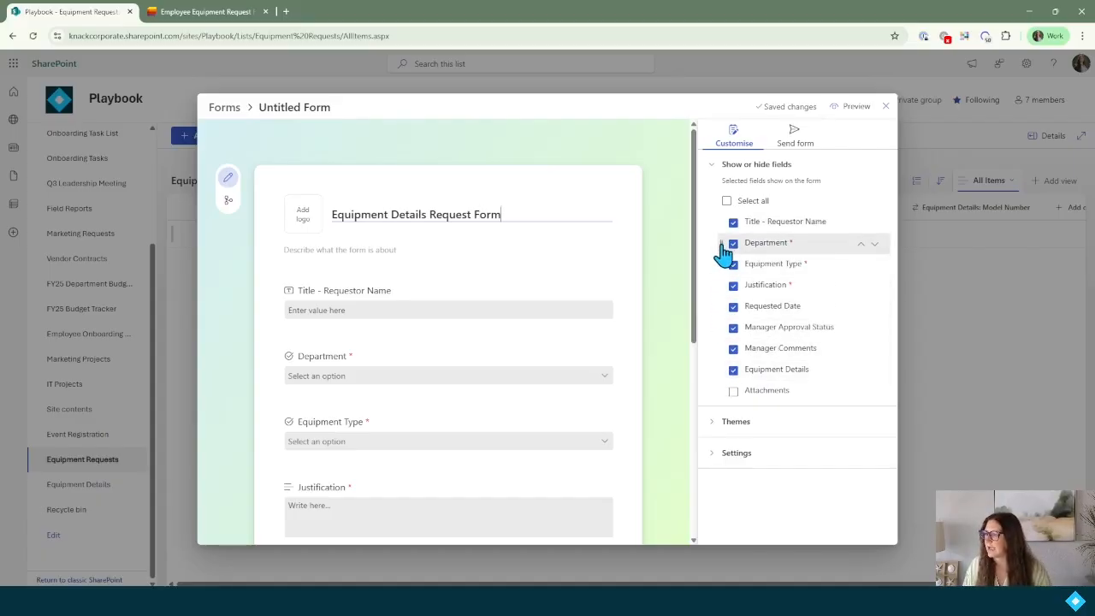
# Hide Requested Date, Manager Approval Status and Manager Comments; show Equipment Details after Equipment Type.
pyautogui.click(735, 308)
pyautogui.click(733, 327)
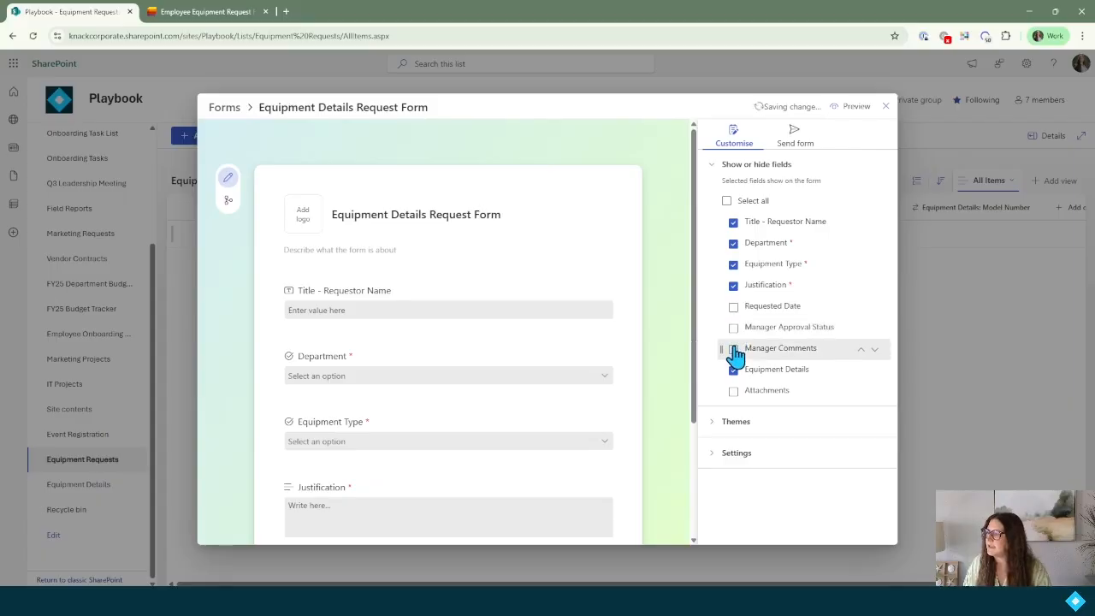
pyautogui.click(733, 349)
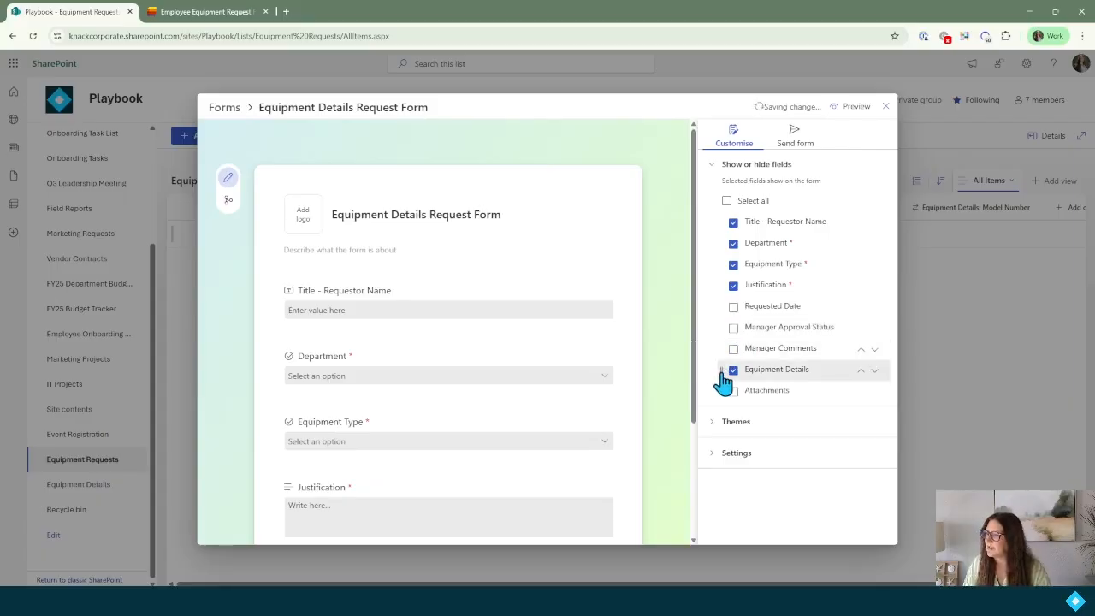
pyautogui.moveTo(724, 385); pyautogui.dragTo(729, 276)
pyautogui.click(733, 285)
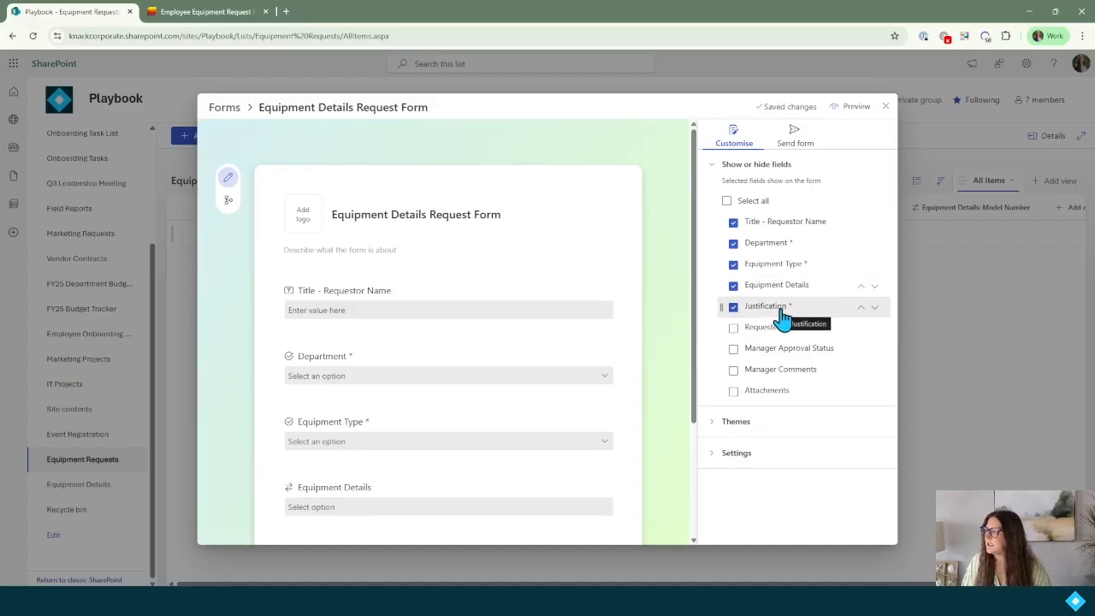
pyautogui.scroll(-3, 513, 342)
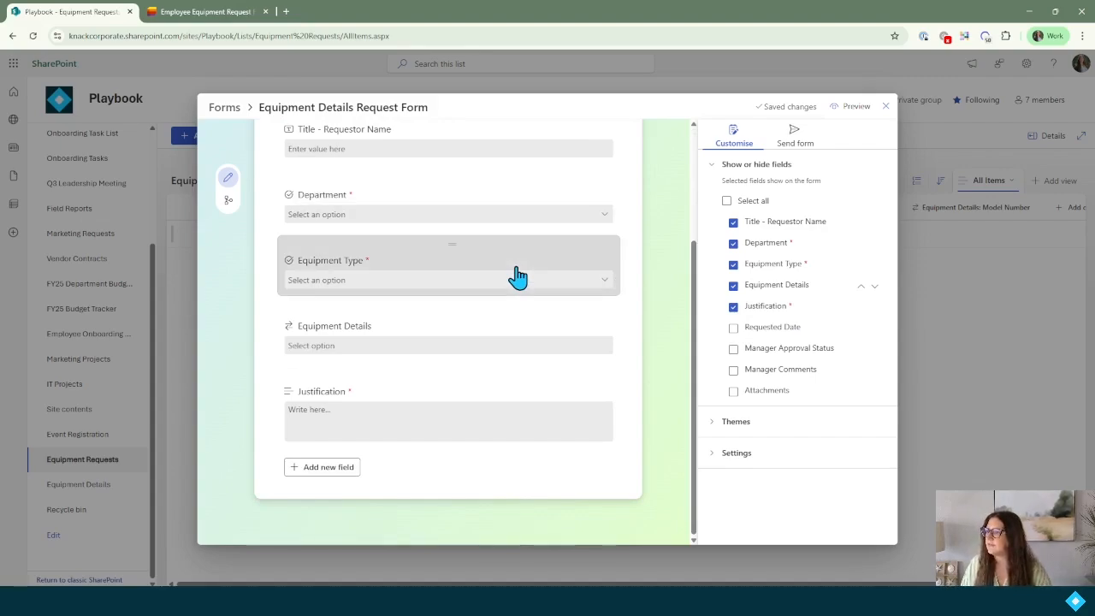
# Make the Equipment Details question required, check its Title lookup, and save the form.
pyautogui.click(390, 330)
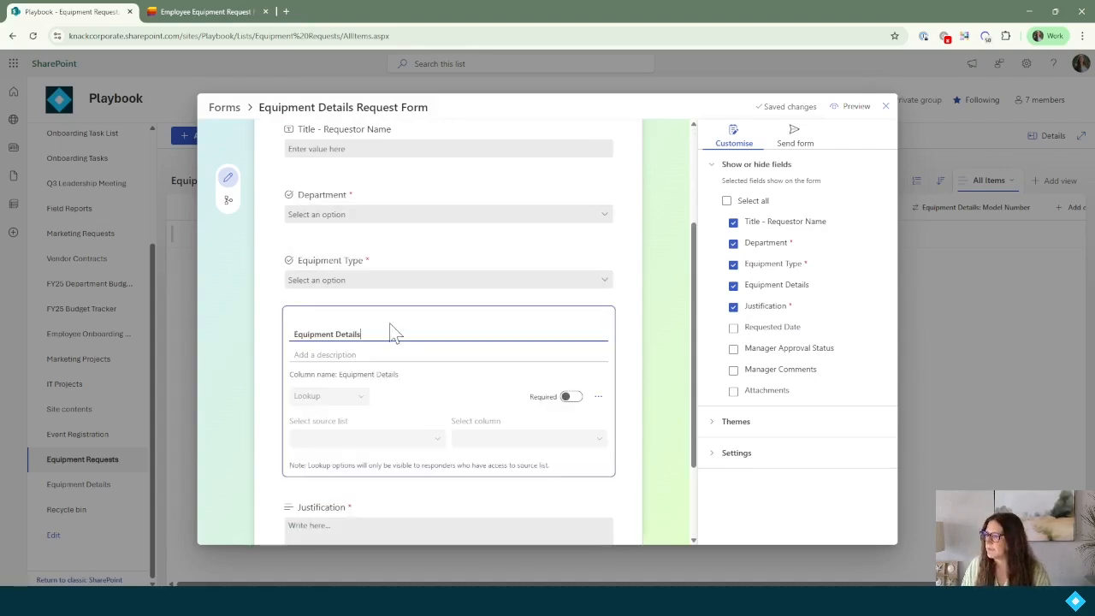
pyautogui.click(570, 398)
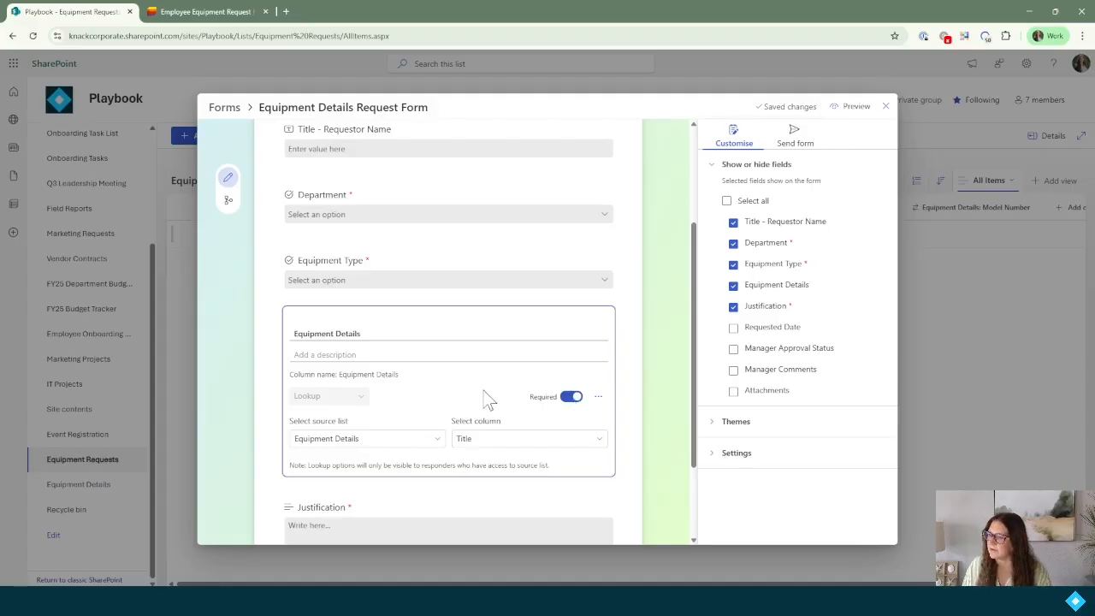
pyautogui.scroll(-2, 486, 399)
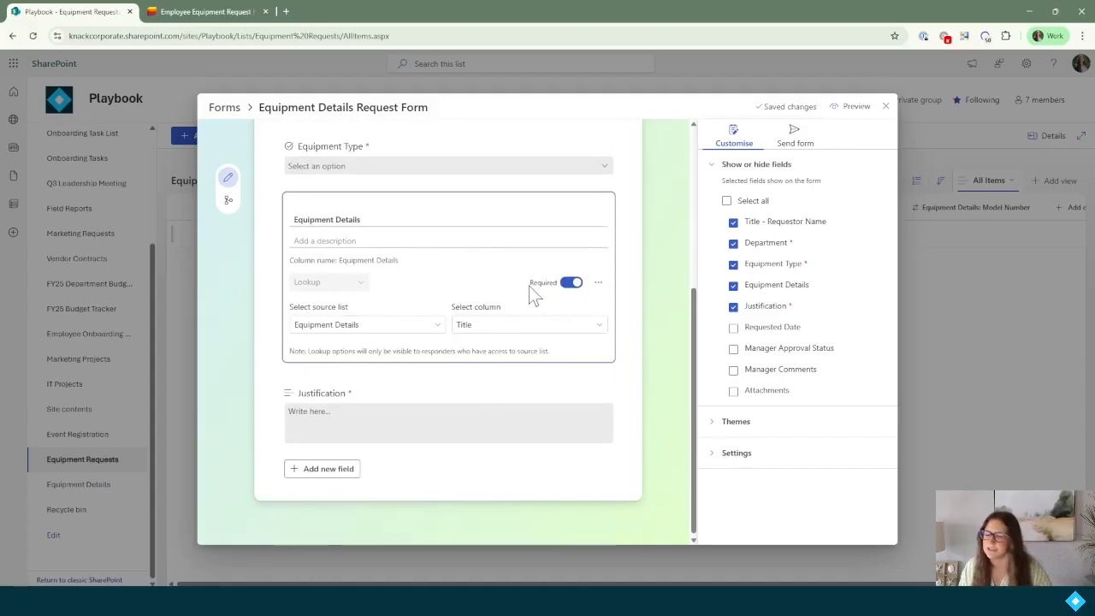
pyautogui.click(482, 329)
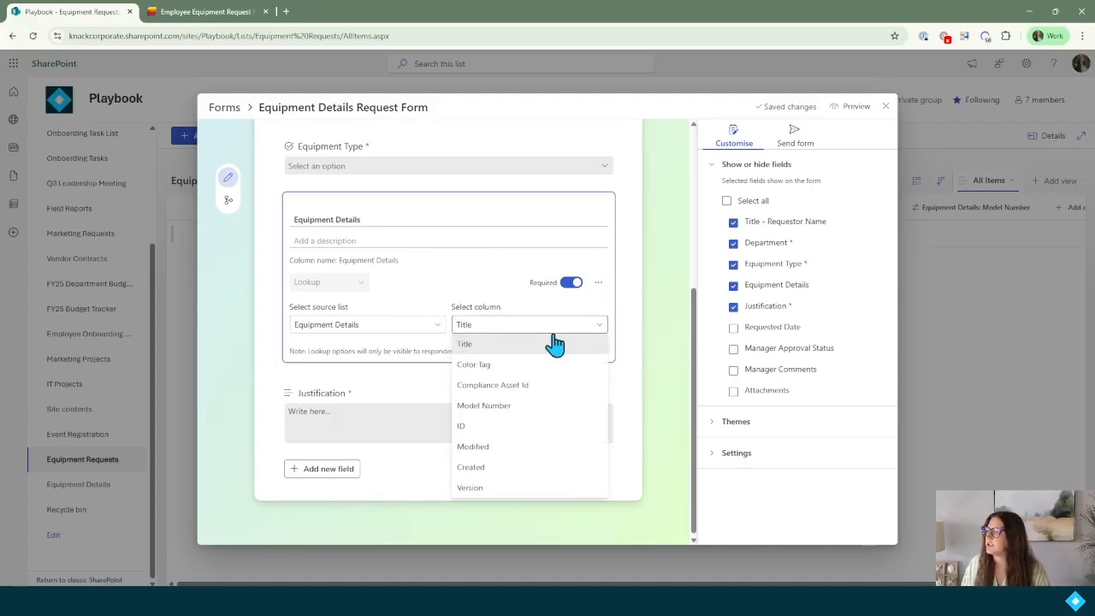
pyautogui.click(629, 313)
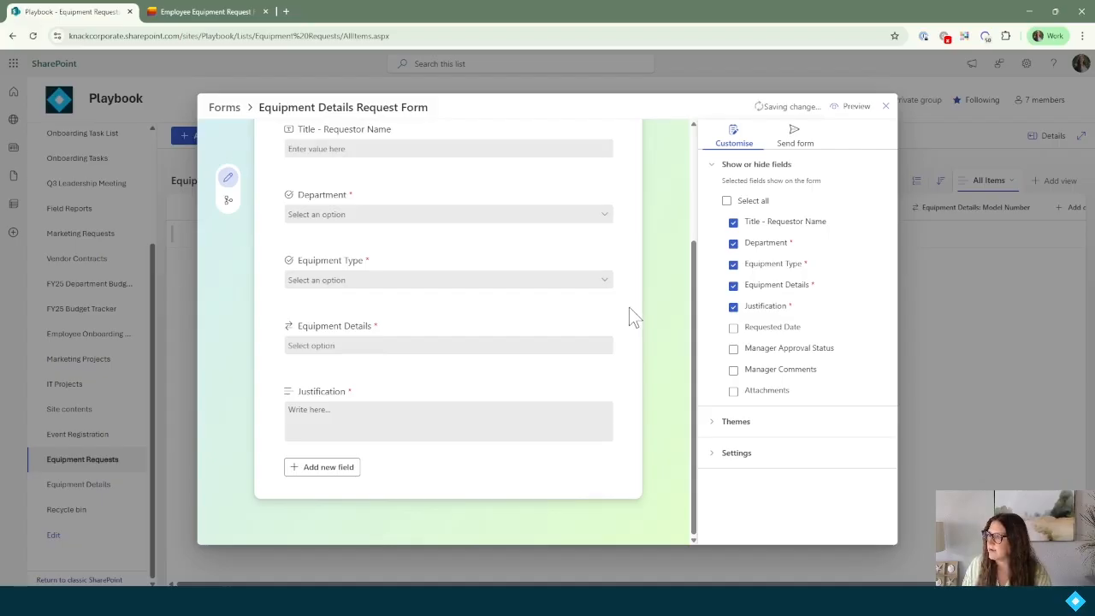
pyautogui.click(796, 139)
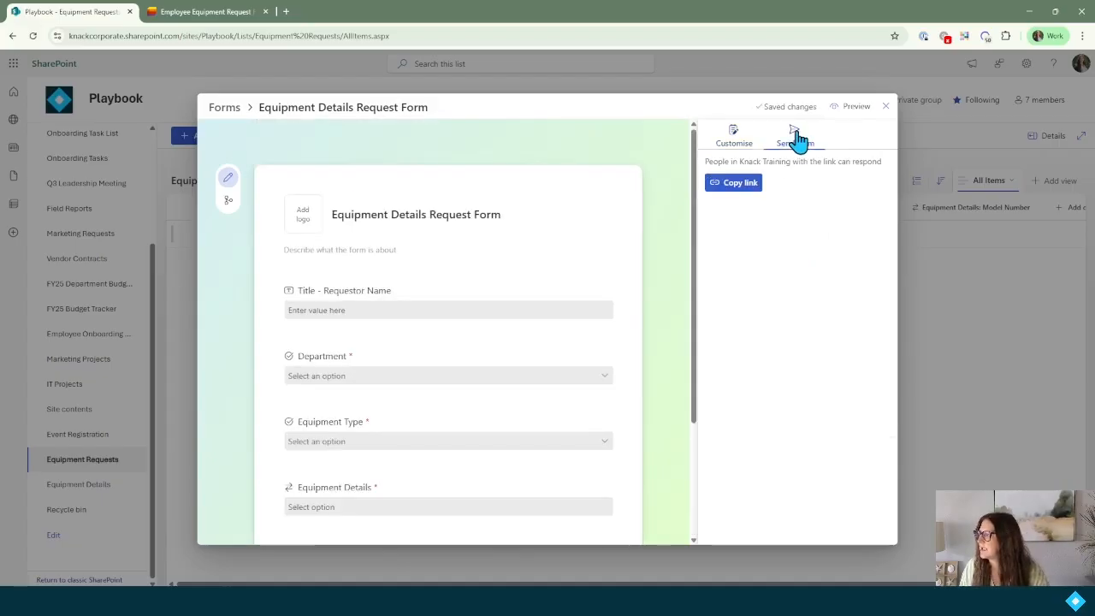
# Copy the Equipment Details Request Form link and load it in a new tab.
pyautogui.click(752, 184)
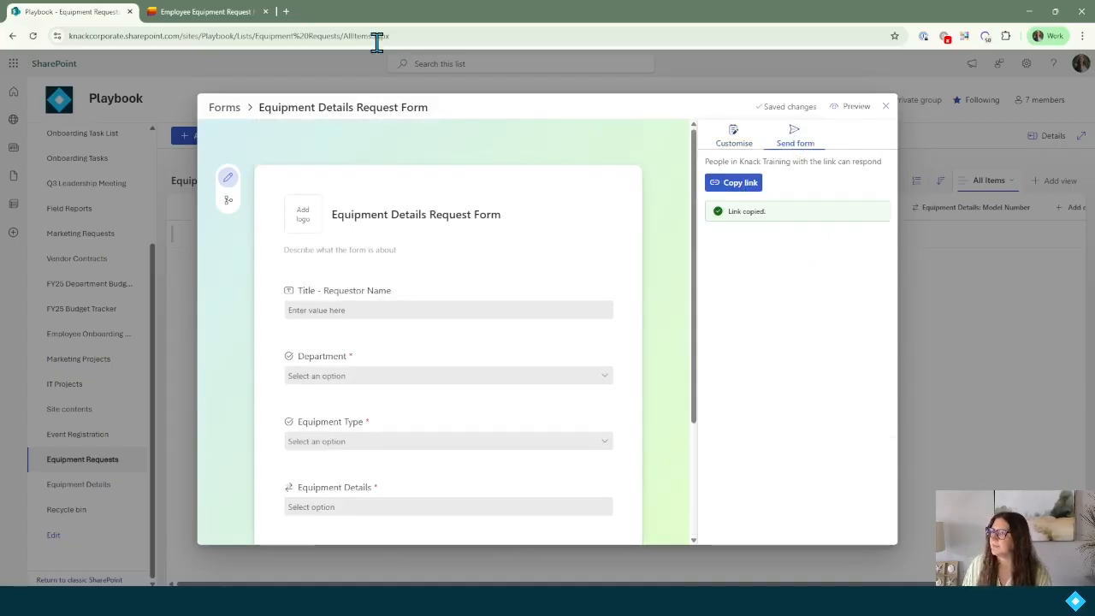
pyautogui.click(286, 12)
pyautogui.hotkey('ctrl', 'v')
pyautogui.press('Return')
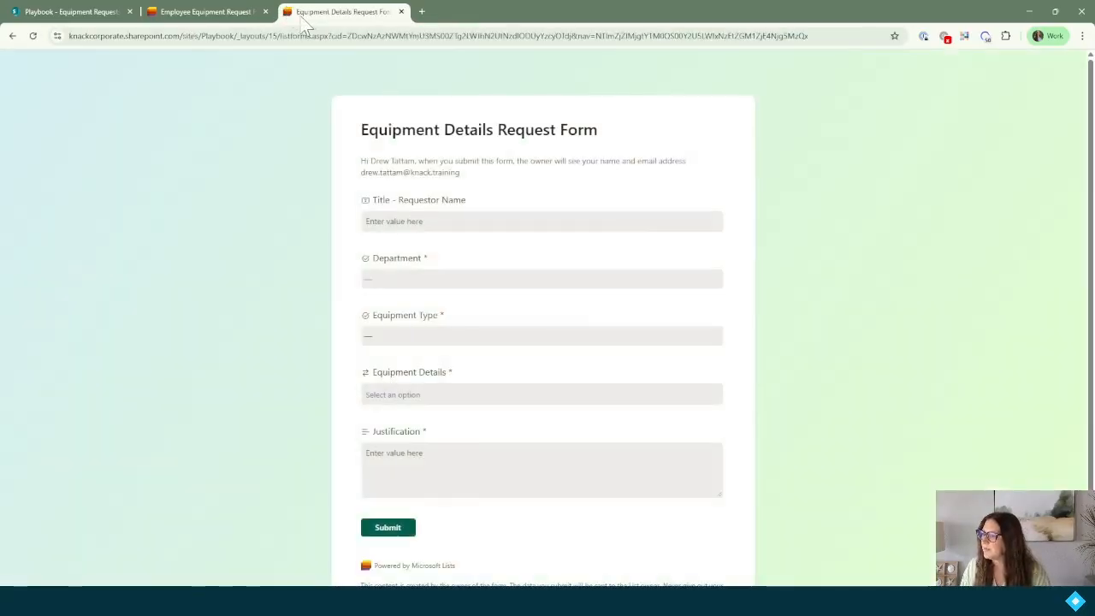
# Reopen the Equipment Details Request Form and enter the requester's full name.
pyautogui.click(213, 16)
pyautogui.click(32, 38)
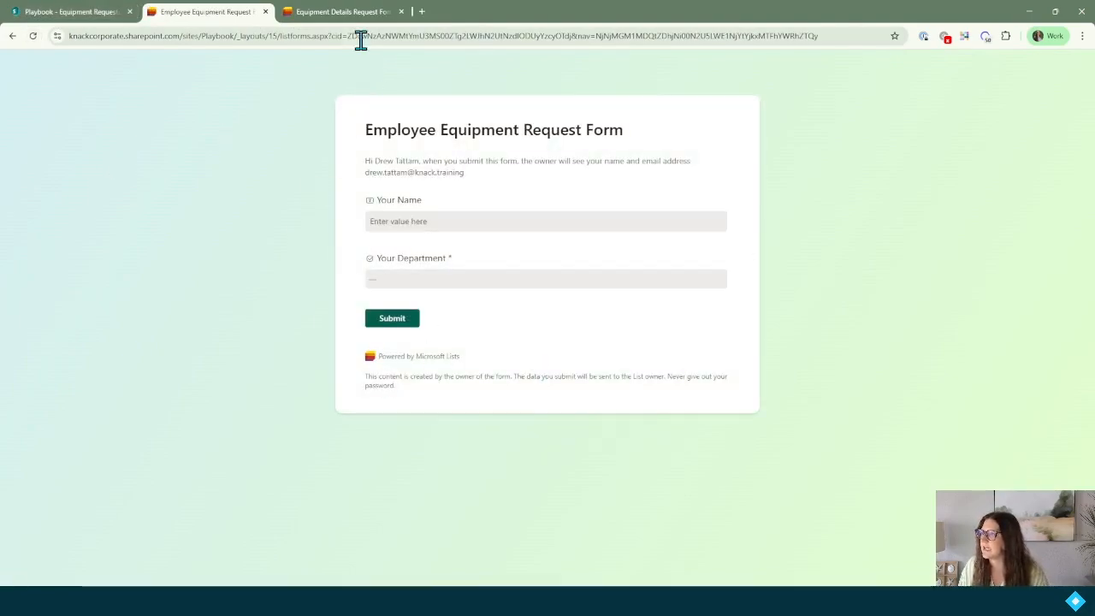
pyautogui.click(360, 12)
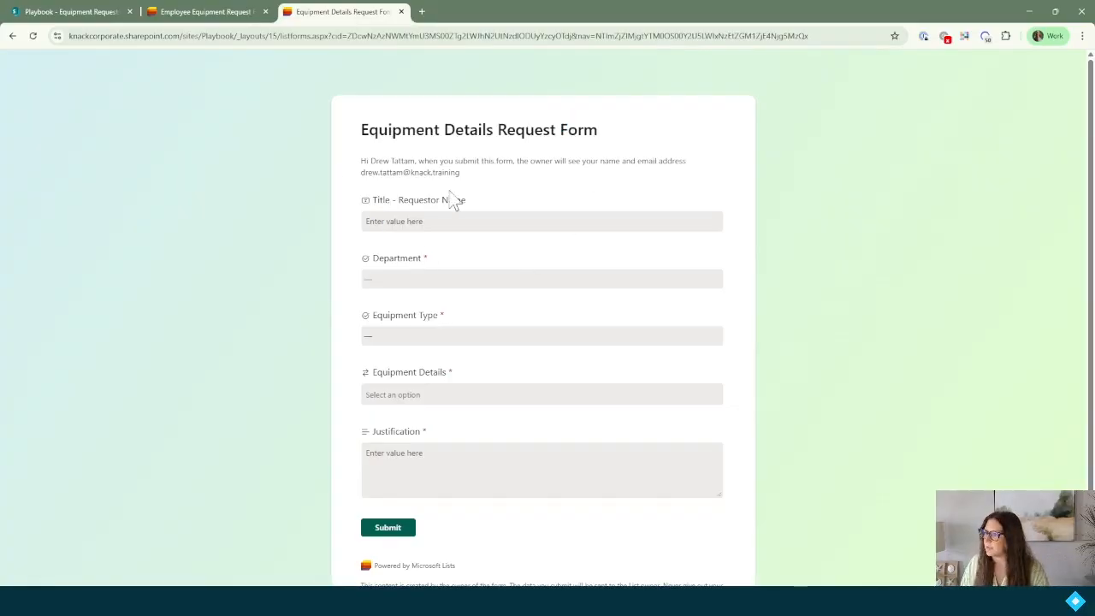
pyautogui.click(453, 219)
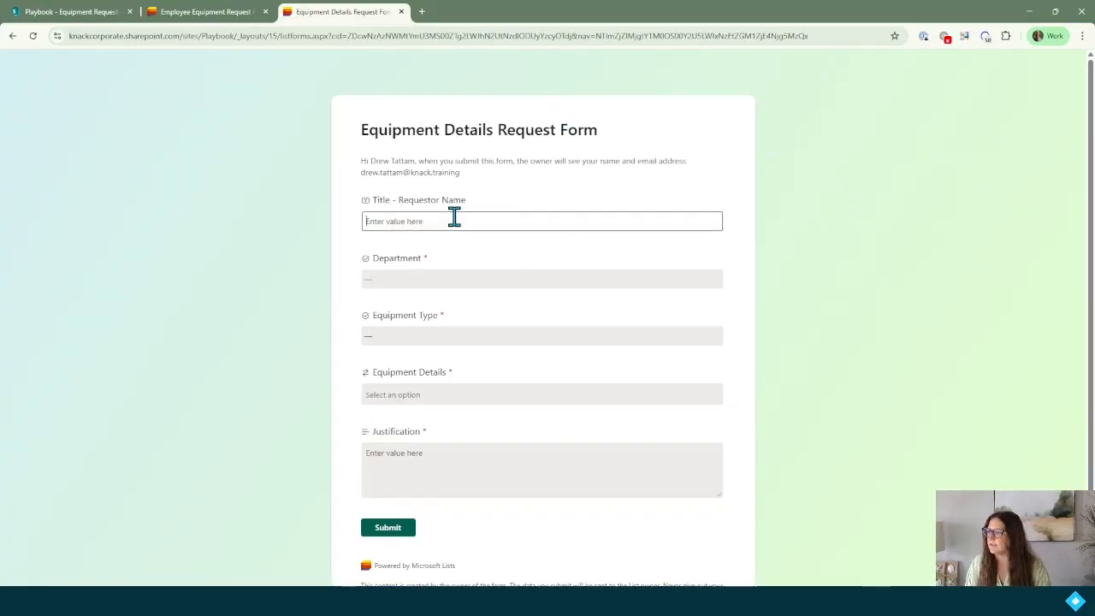
# Set Department to Sales, Equipment Type to Mobile Phone, and equipment to Apple iPhone 14.
pyautogui.click(449, 278)
pyautogui.click(385, 353)
pyautogui.click(437, 341)
pyautogui.click(398, 411)
pyautogui.click(492, 389)
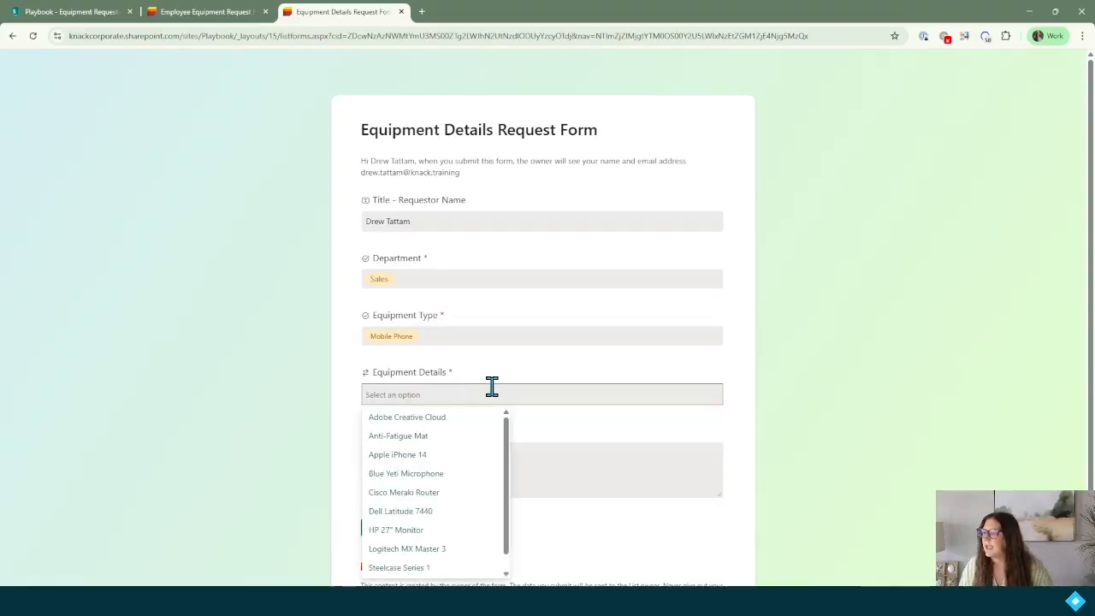
pyautogui.scroll(-1, 492, 386)
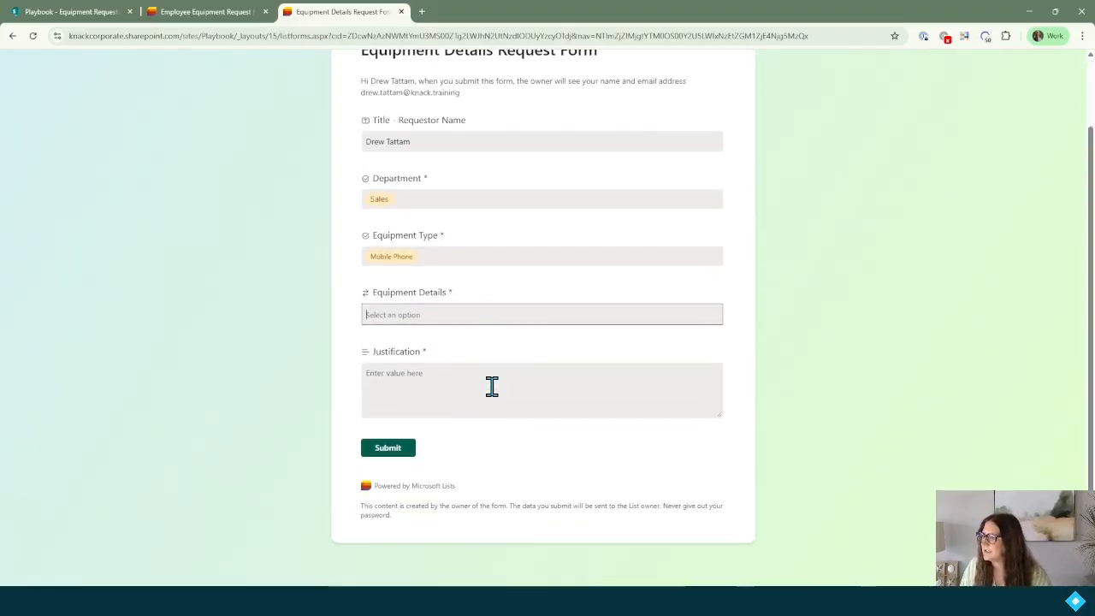
pyautogui.click(464, 317)
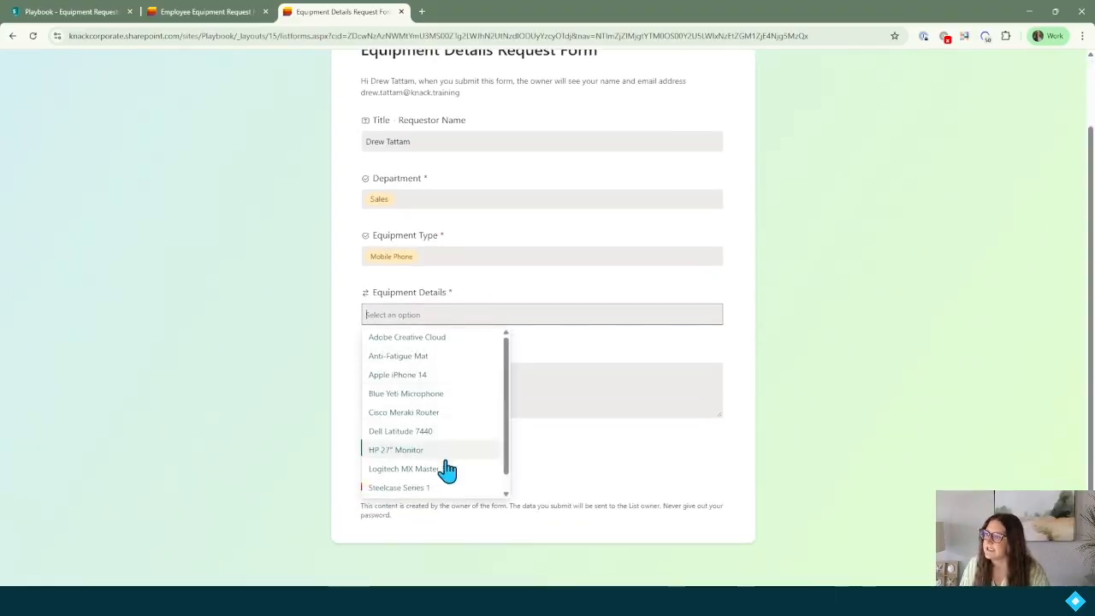
pyautogui.scroll(-1, 440, 361)
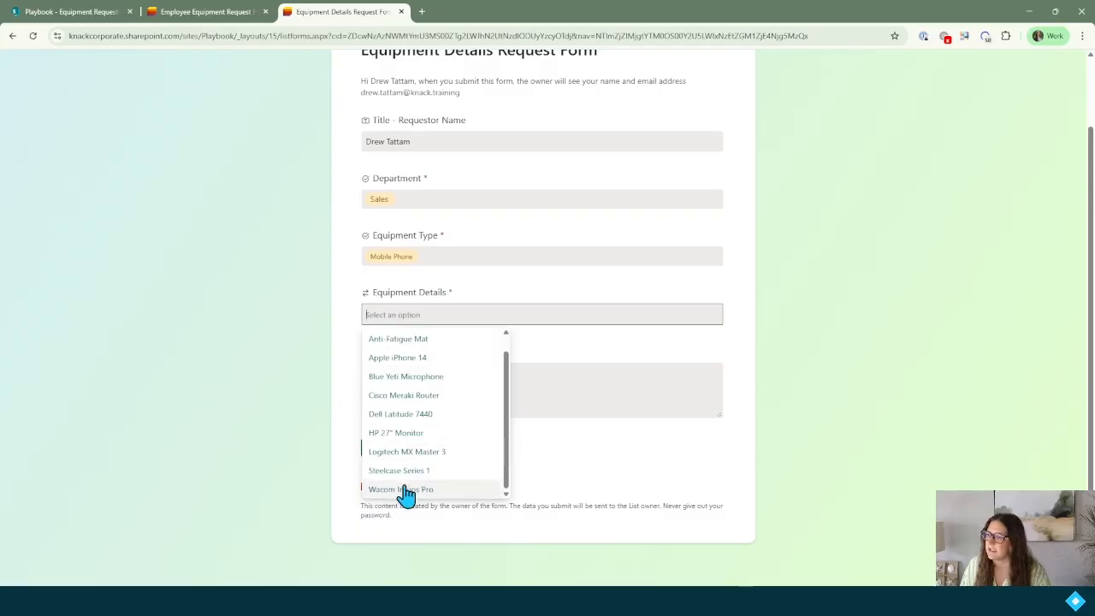
pyautogui.scroll(1, 403, 415)
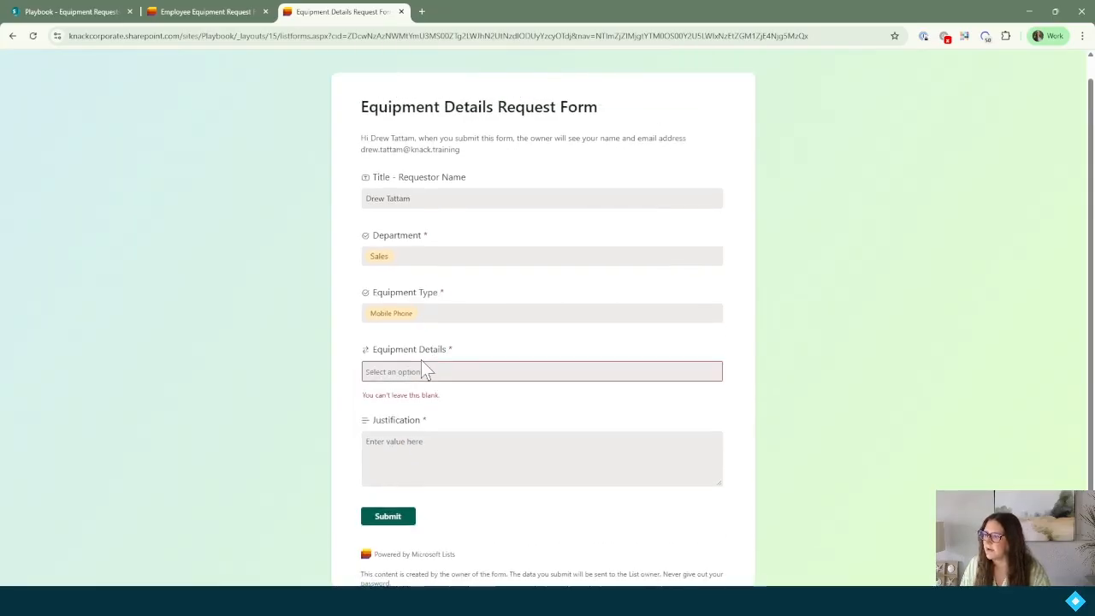
pyautogui.click(423, 369)
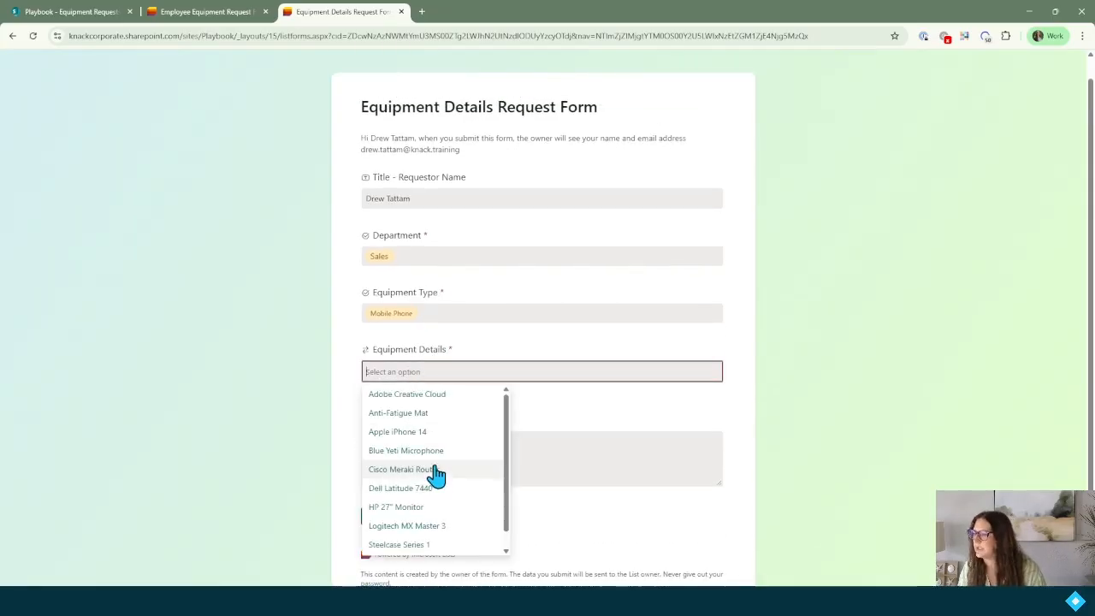
pyautogui.click(465, 435)
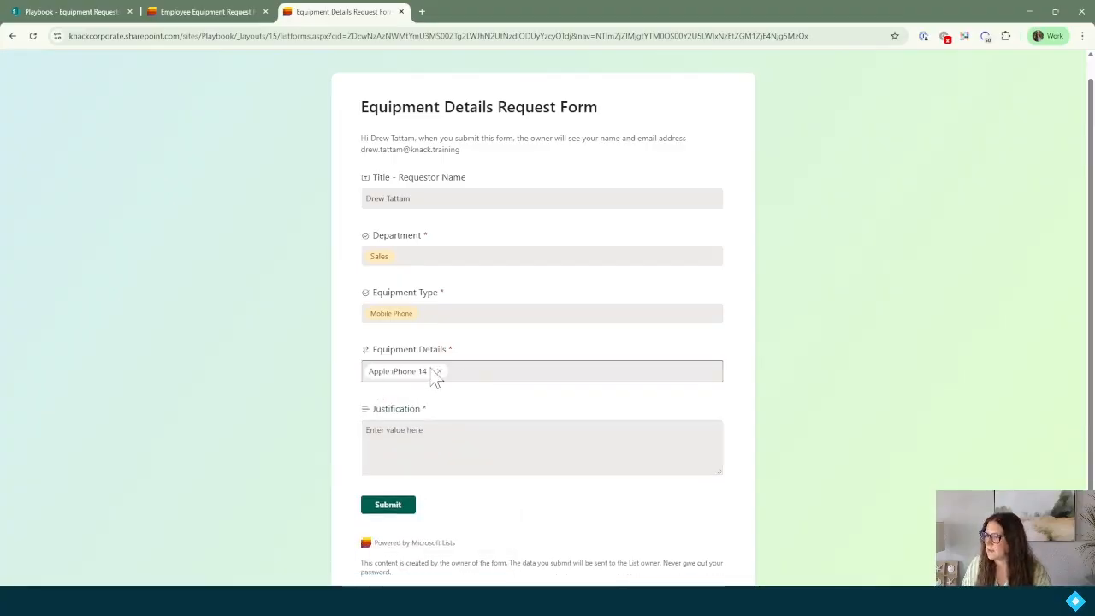
# Enter justification 'Never received a phone at onboarding' and submit the request.
pyautogui.click(406, 452)
pyautogui.write('Never received a phone at onboarding')
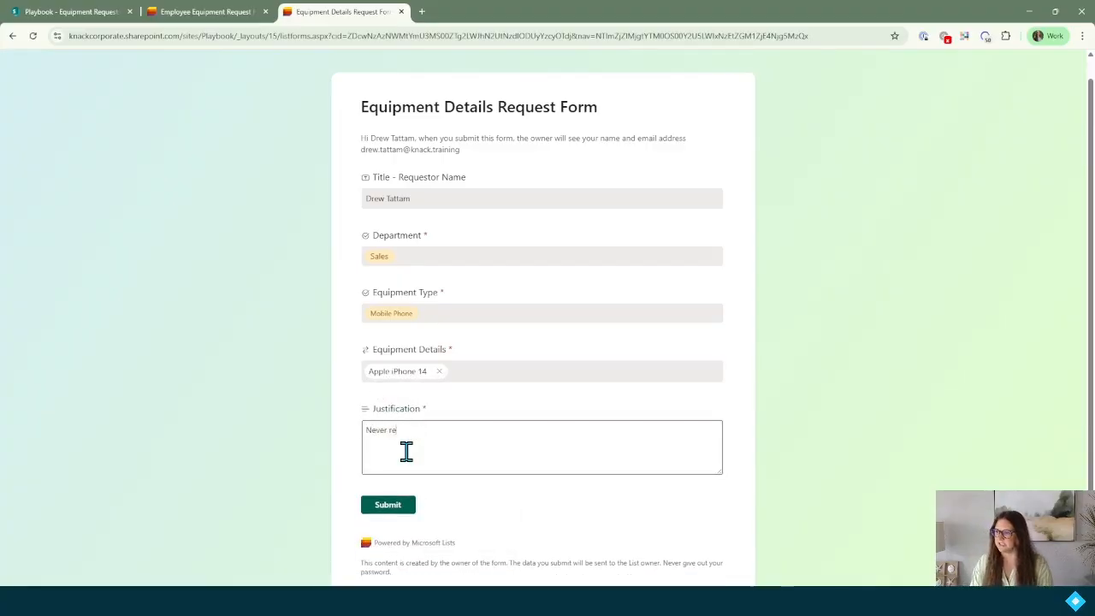
pyautogui.click(388, 505)
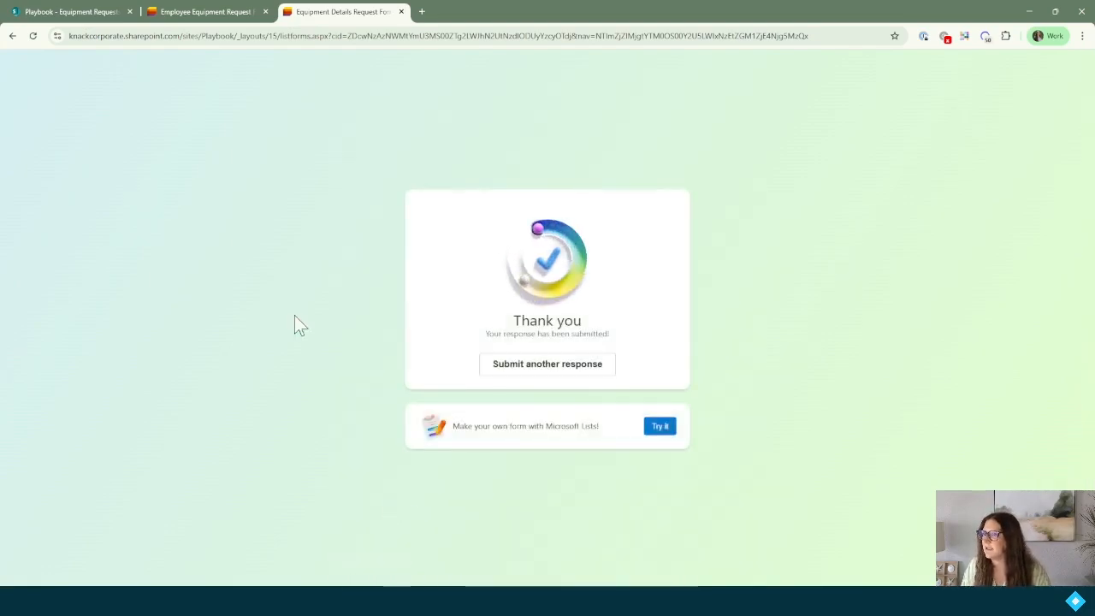
pyautogui.click(74, 11)
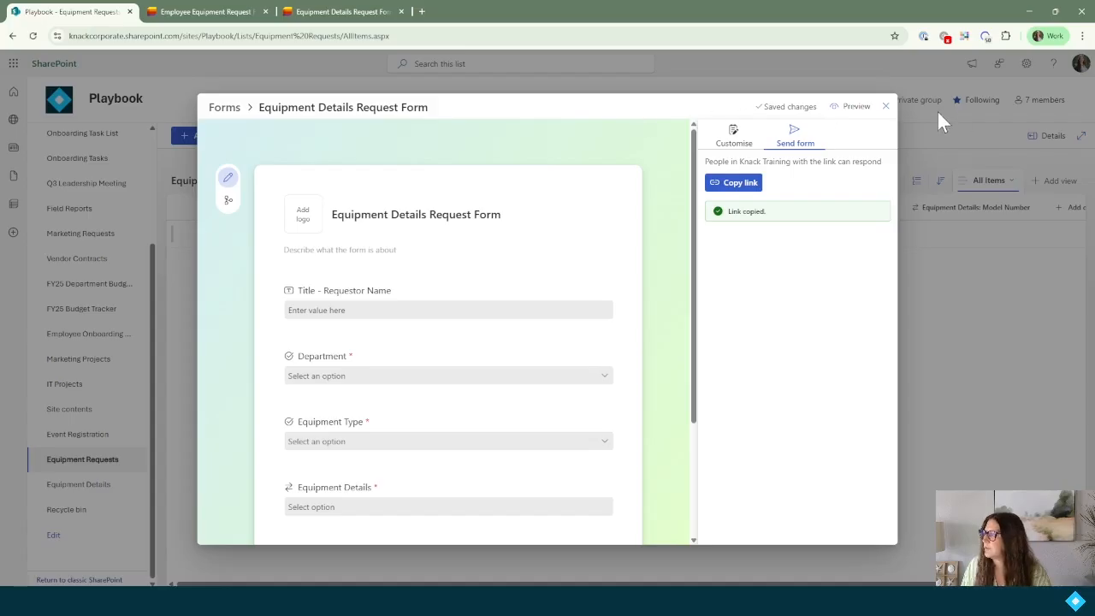
# Close the form editor, refresh the list, and check the Apple iPhone 14 record (IP14-128GB-BLK).
pyautogui.click(886, 106)
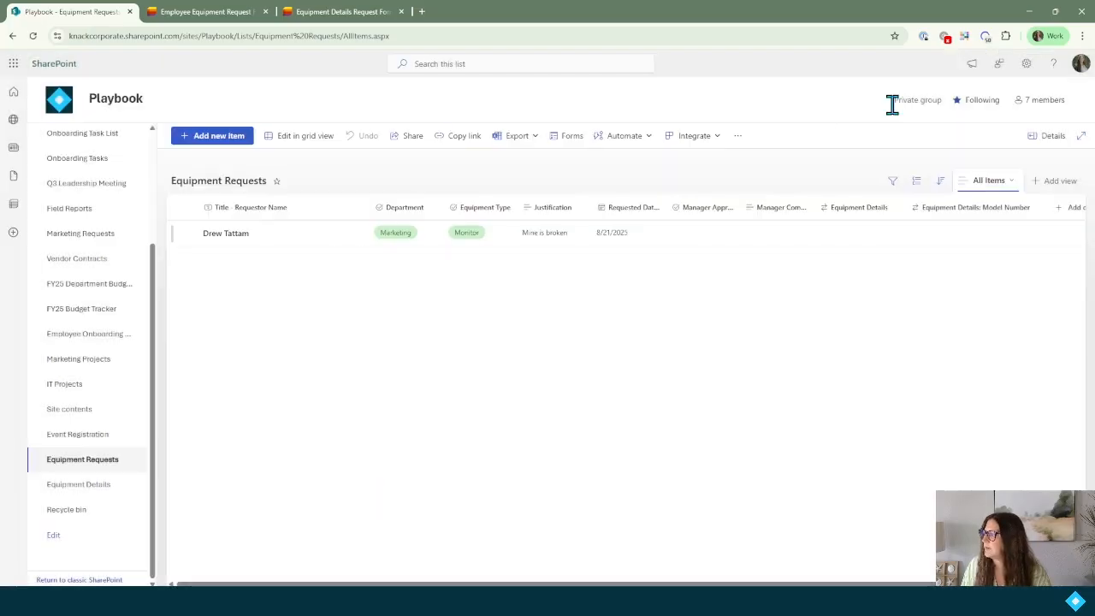
pyautogui.click(34, 35)
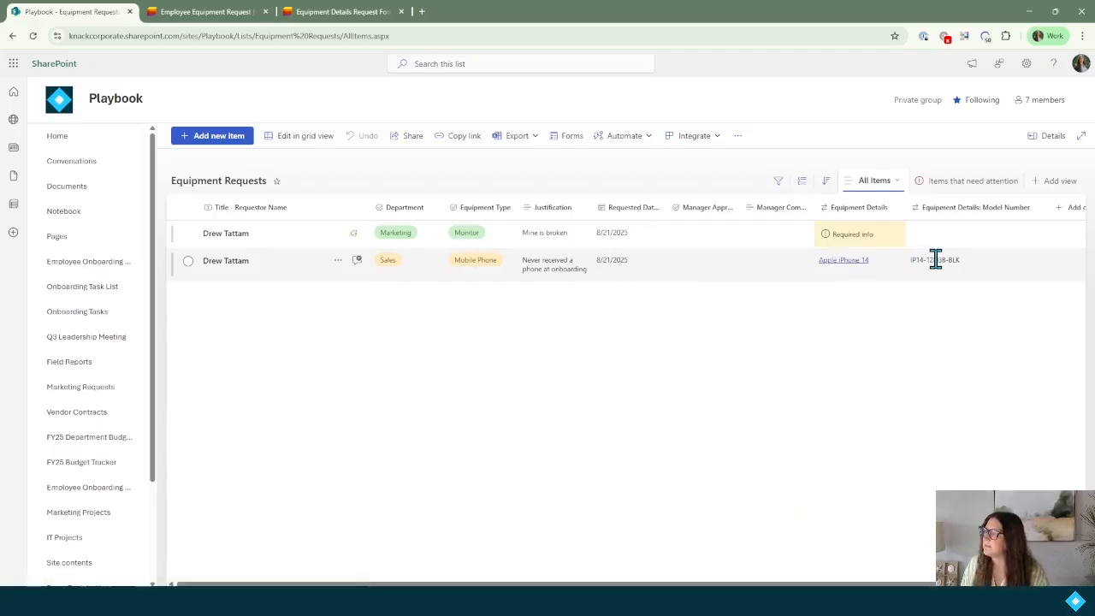
pyautogui.click(851, 272)
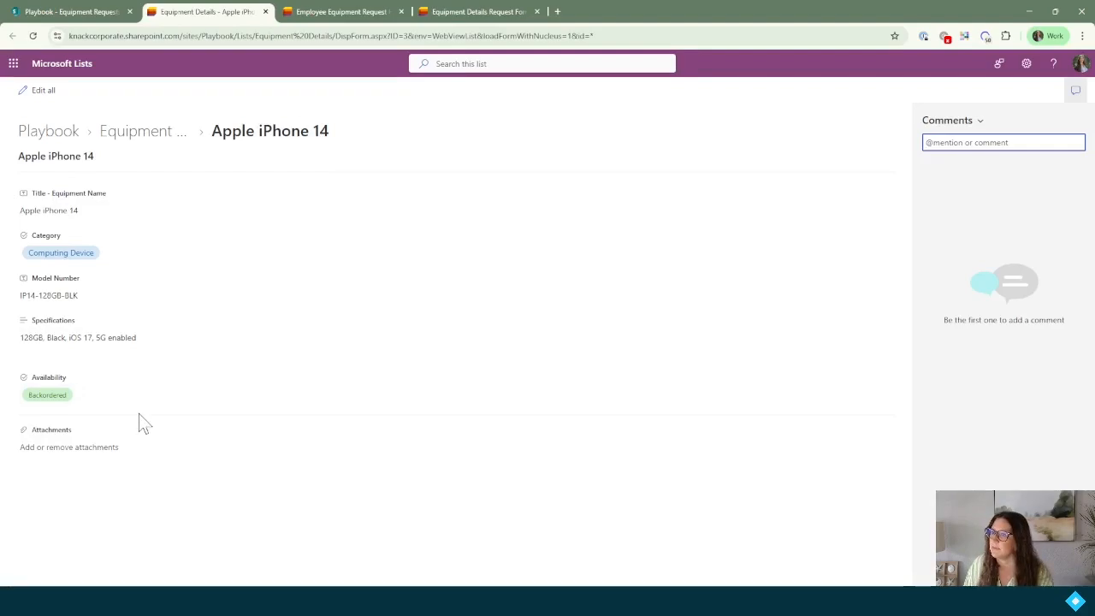
pyautogui.click(86, 13)
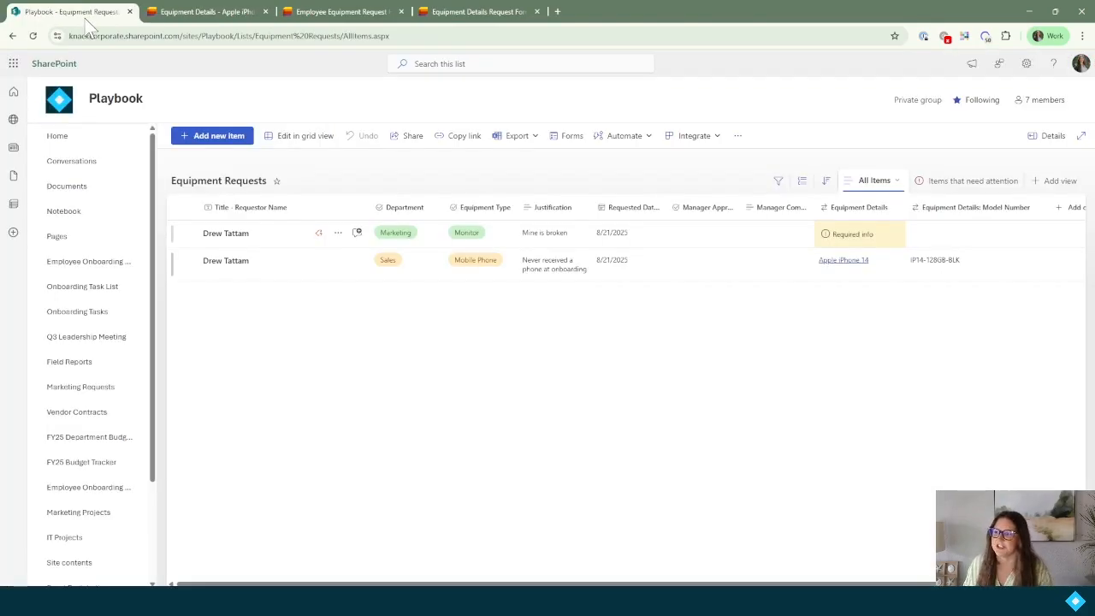